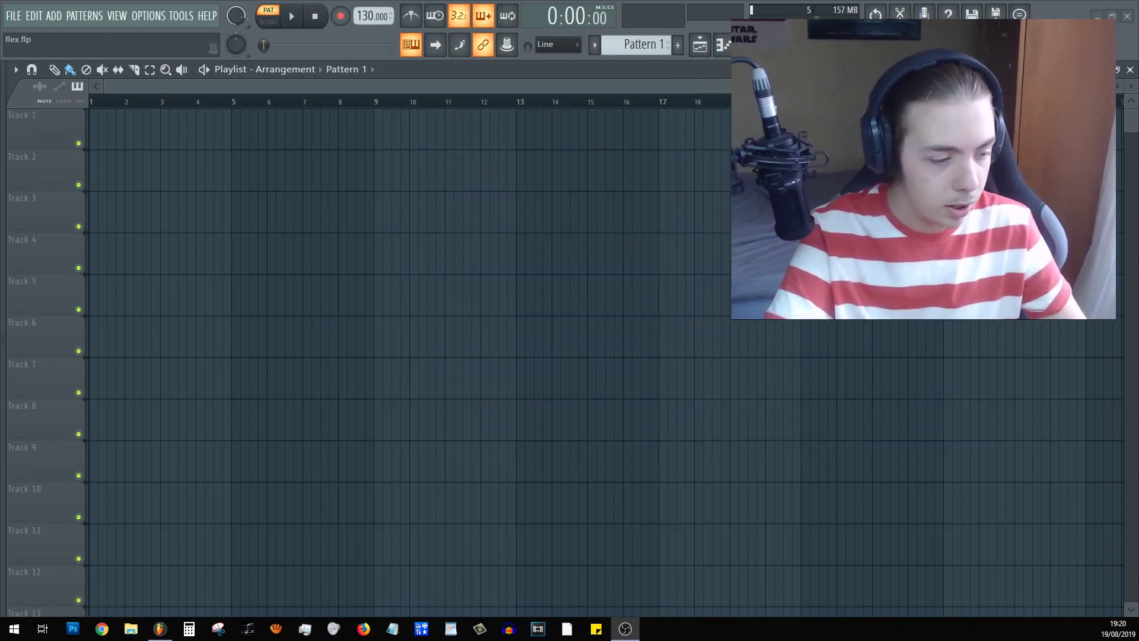
- Insert a FLEX instrument as a new channel above the Kick in the channel rack
{"action": "left_click", "coordinate": [117, 15]}
{"action": "left_click", "coordinate": [172, 72]}
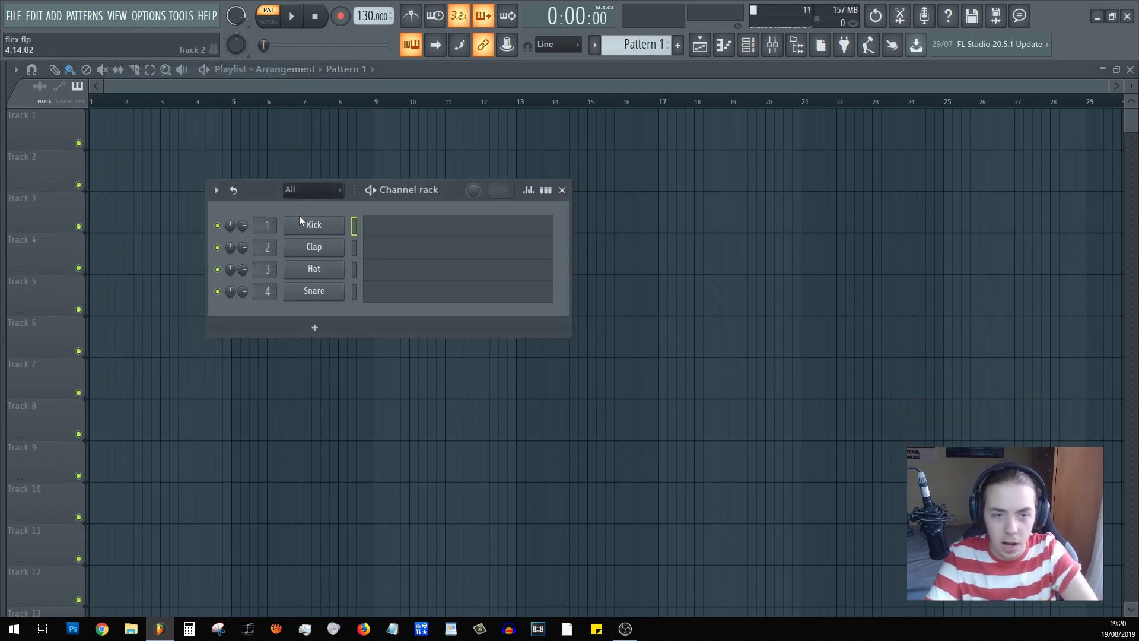
{"action": "right_click", "coordinate": [318, 233]}
{"action": "mouse_move", "coordinate": [383, 333]}
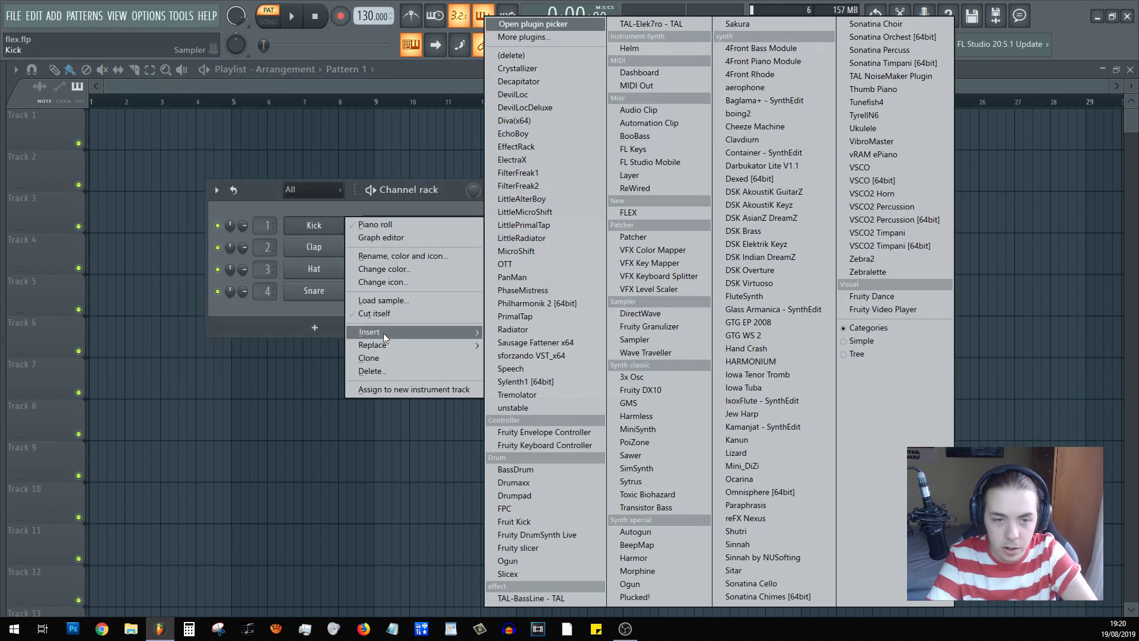
{"action": "left_click", "coordinate": [641, 212]}
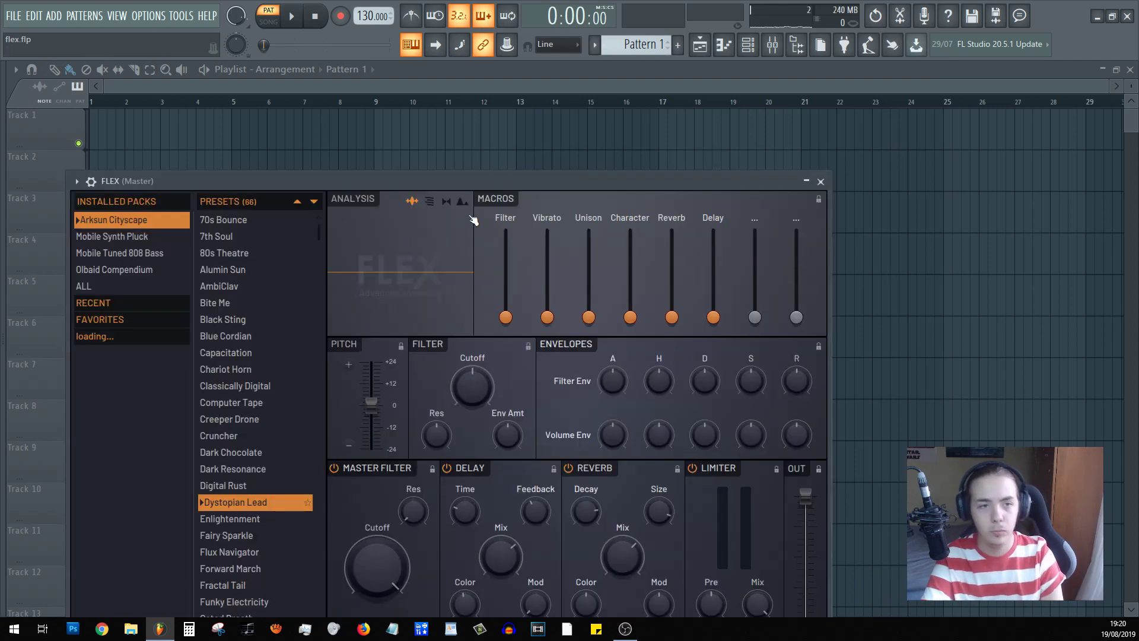
{"action": "left_click_drag", "start_coordinate": [441, 181], "coordinate": [531, 124]}
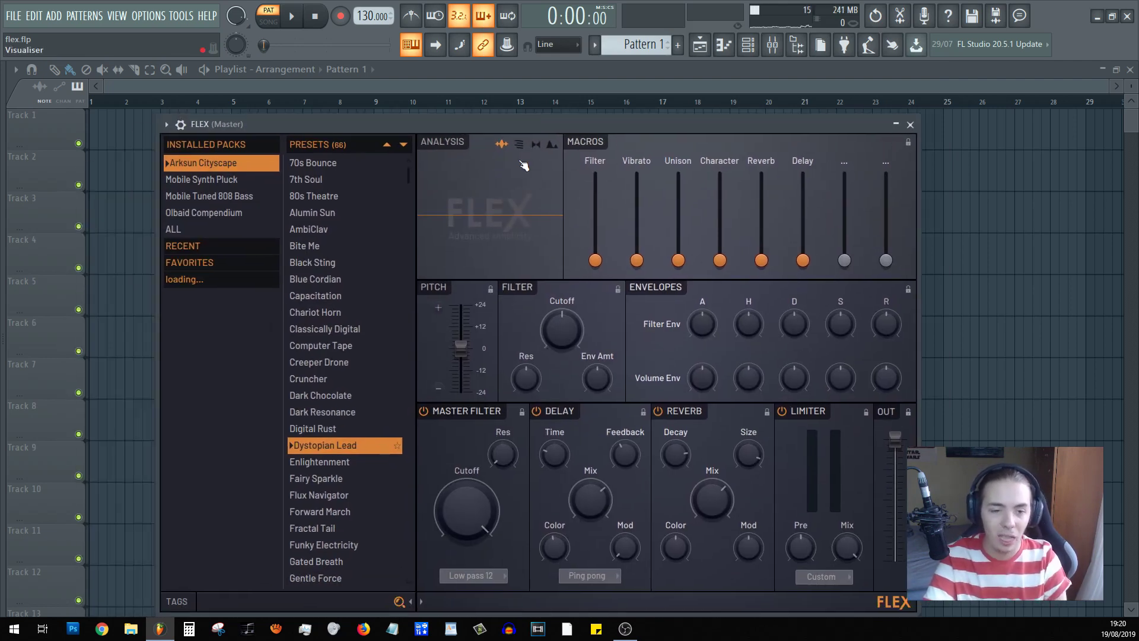
- Browse the presets of the installed FLEX packs, and examine the Pluck presets across all packs
{"action": "left_click", "coordinate": [200, 180]}
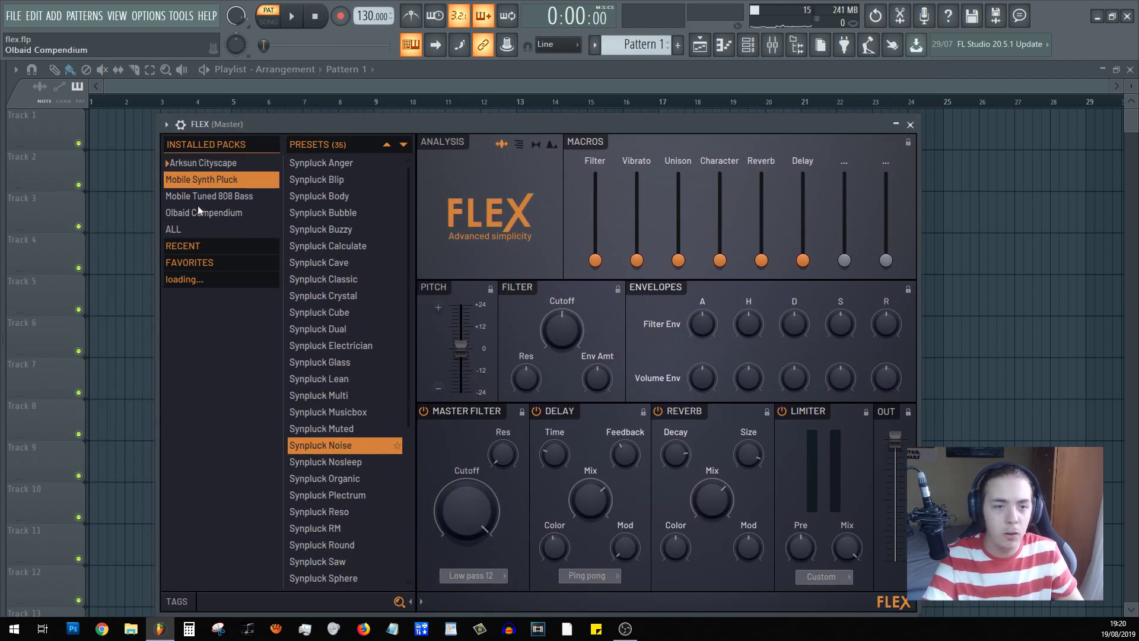
{"action": "left_click", "coordinate": [199, 201]}
{"action": "left_click", "coordinate": [198, 213]}
{"action": "left_click", "coordinate": [190, 581]}
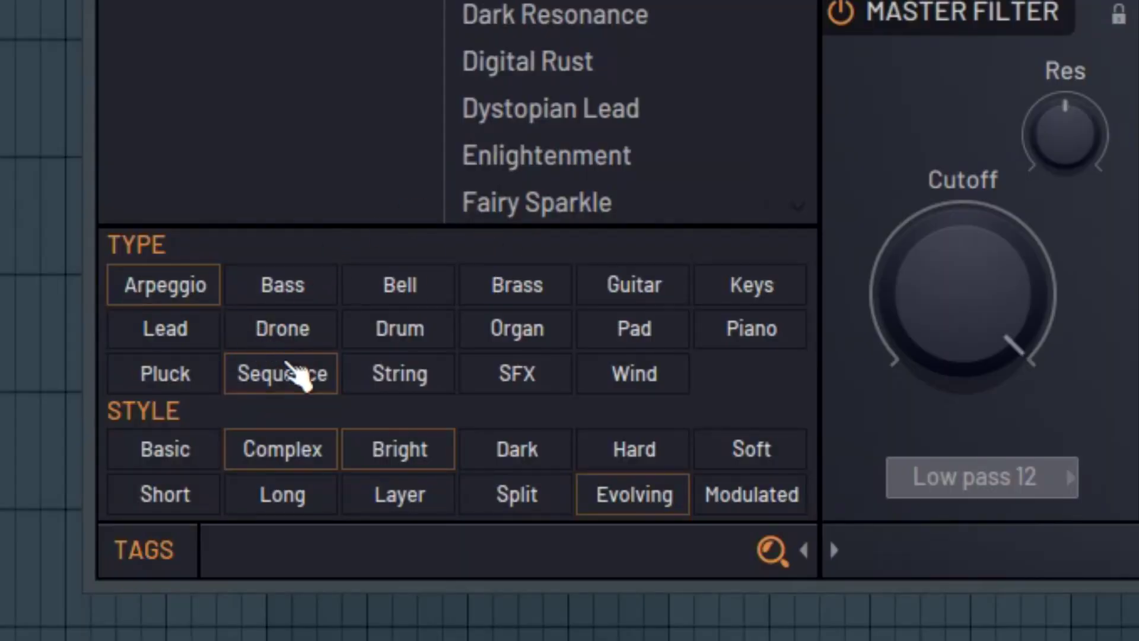
{"action": "left_click", "coordinate": [208, 384]}
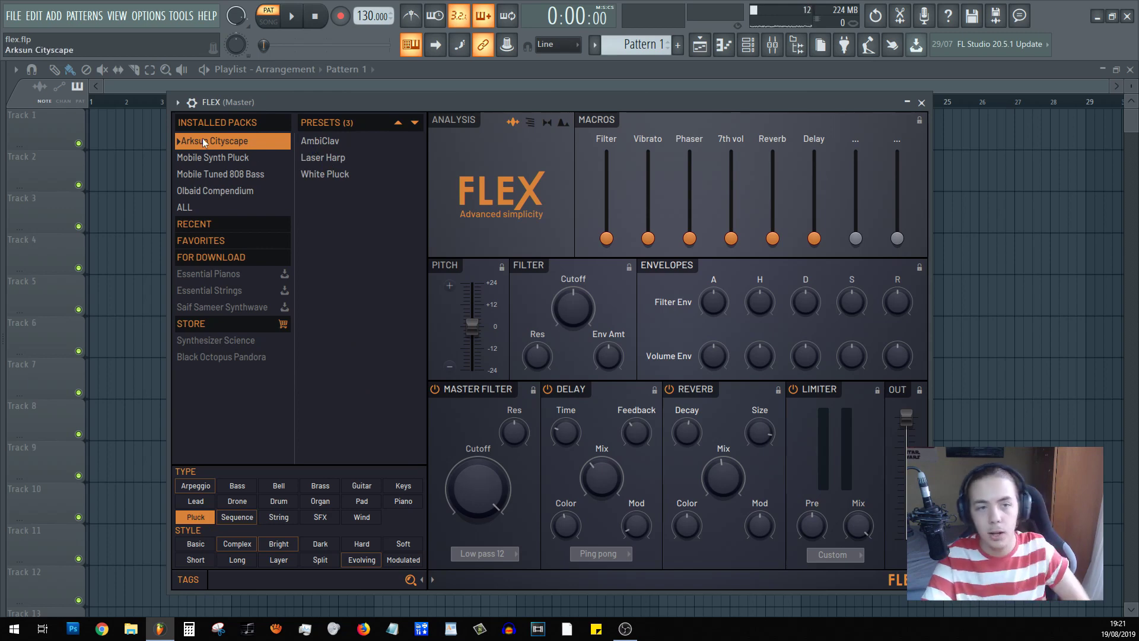
{"action": "left_click", "coordinate": [182, 207]}
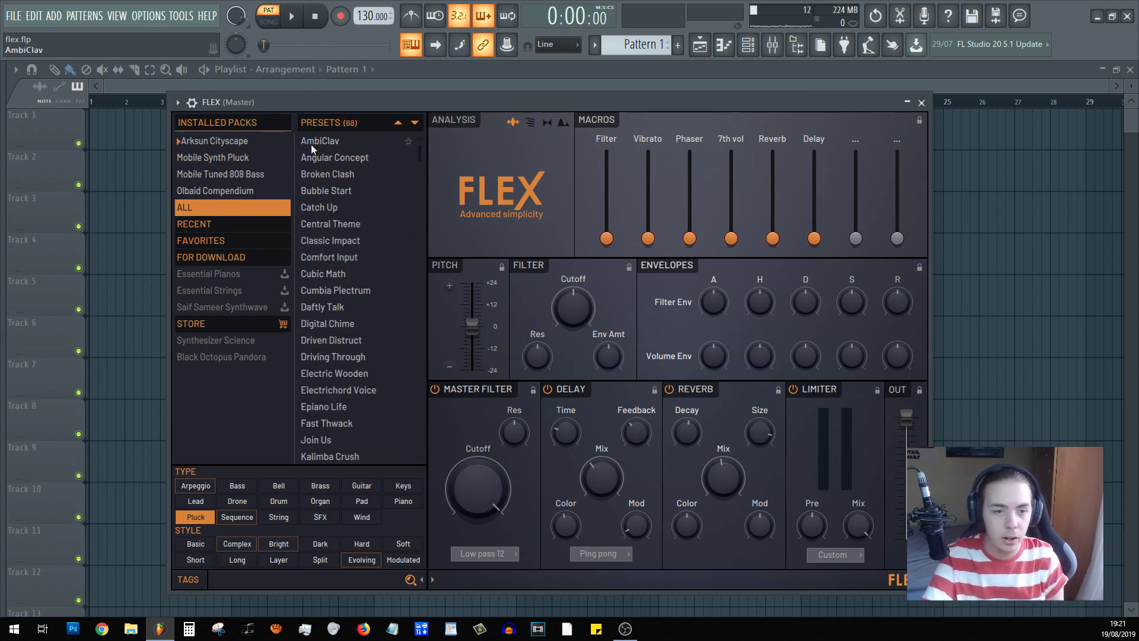
{"action": "scroll", "coordinate": [333, 184], "scroll_direction": "down", "scroll_amount": 15}
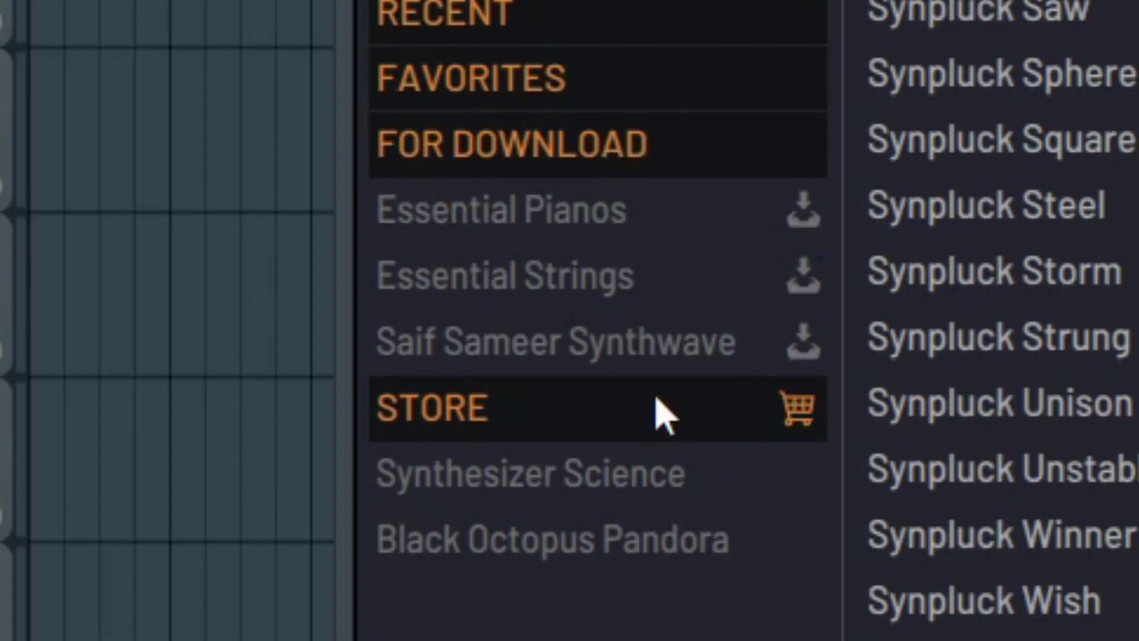
- Download the Essential Pianos, Essential Strings and Saif Sameer Synthwave packs, and clear the Pluck type filter
{"action": "left_click", "coordinate": [798, 339]}
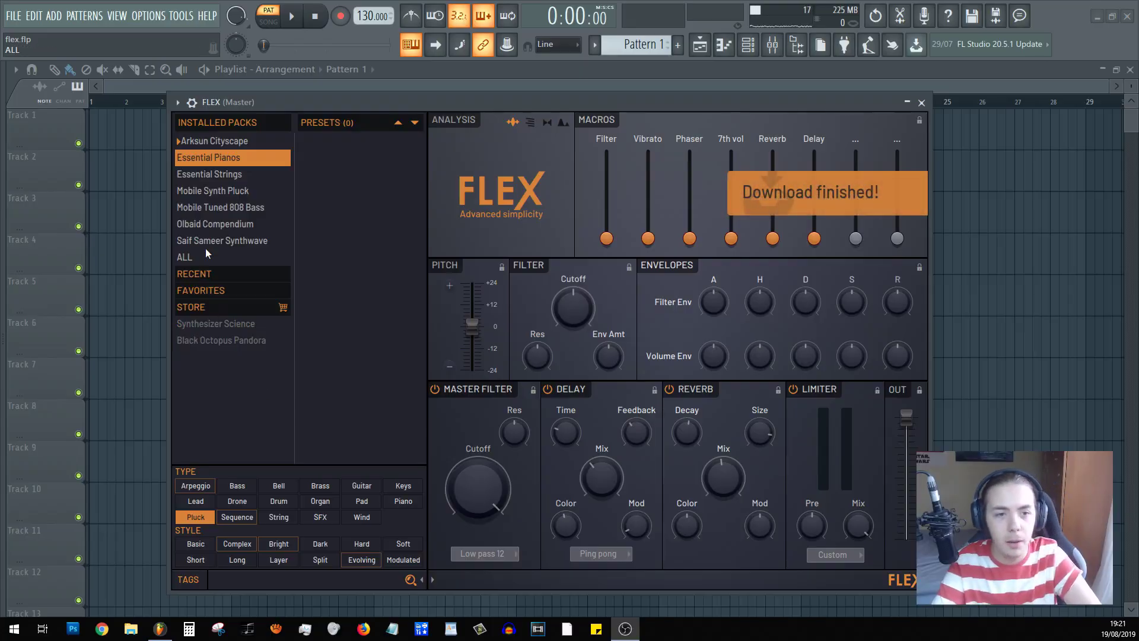
{"action": "left_click_drag", "start_coordinate": [374, 102], "coordinate": [390, 94]}
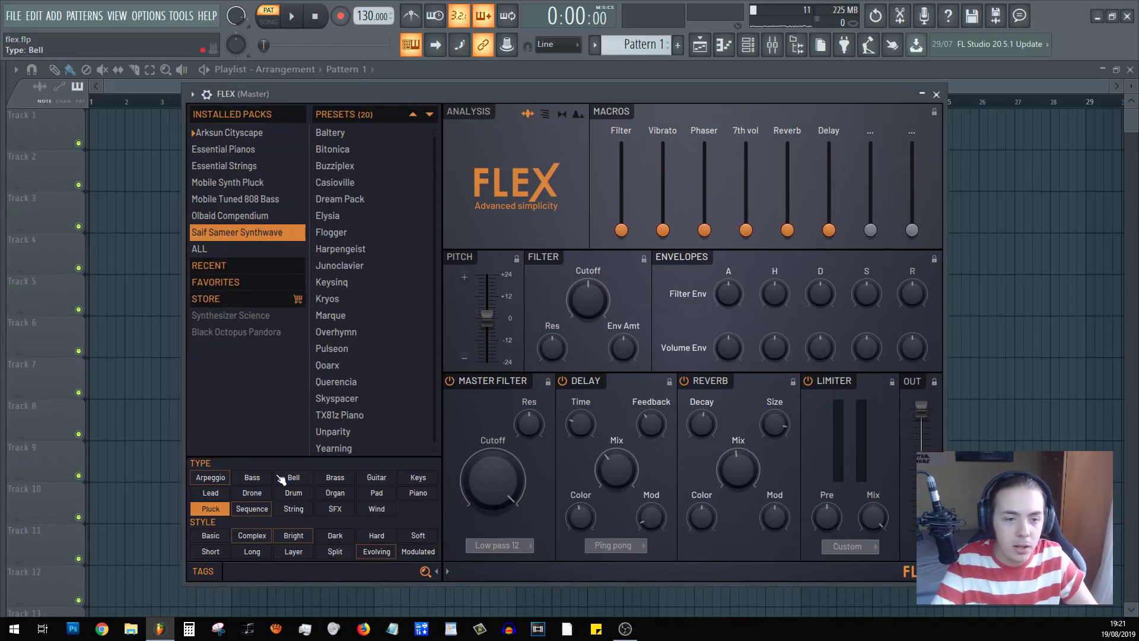
{"action": "left_click", "coordinate": [224, 509]}
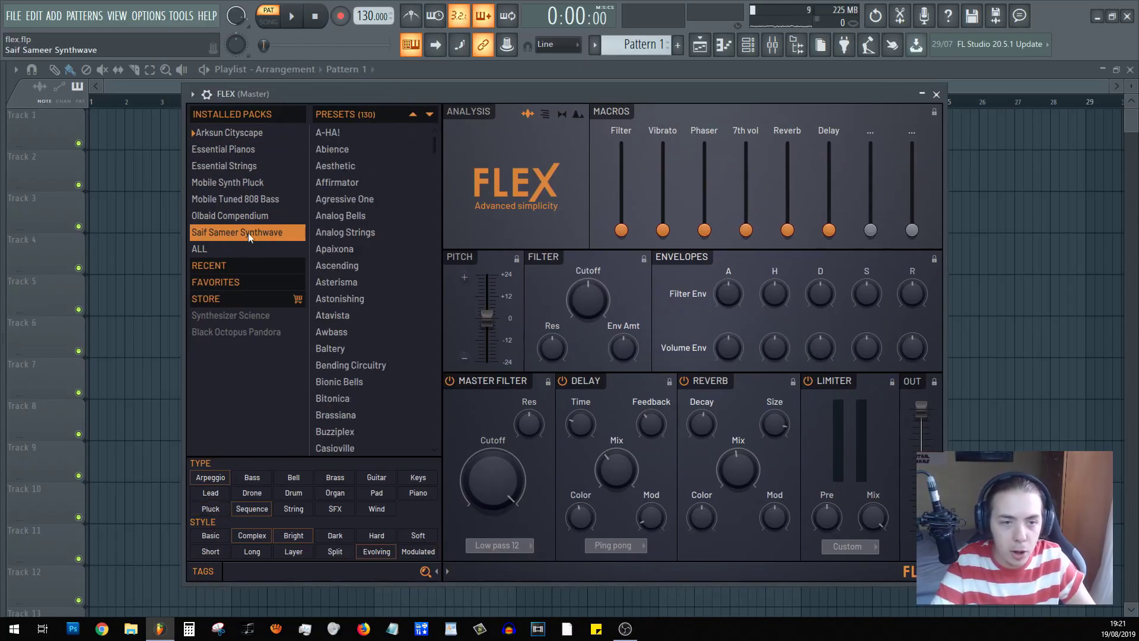
- Audition the A-HA! and Apaixona presets of the Saif Sameer Synthwave pack and set the project tempo to 95 BPM
{"action": "left_click", "coordinate": [333, 134]}
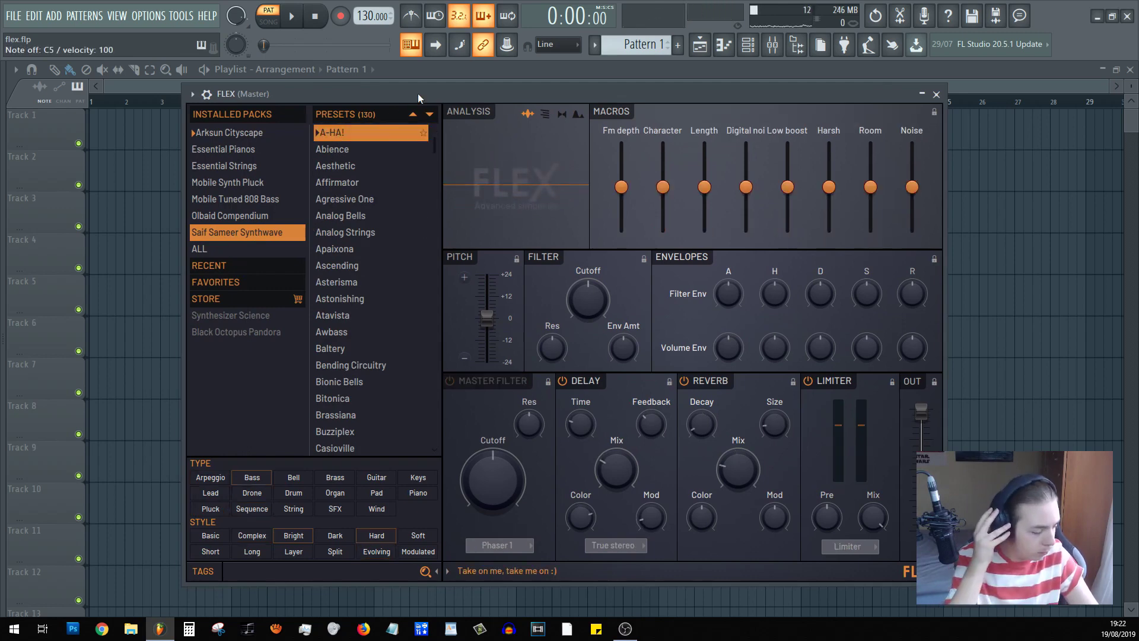
{"action": "key", "text": "z"}
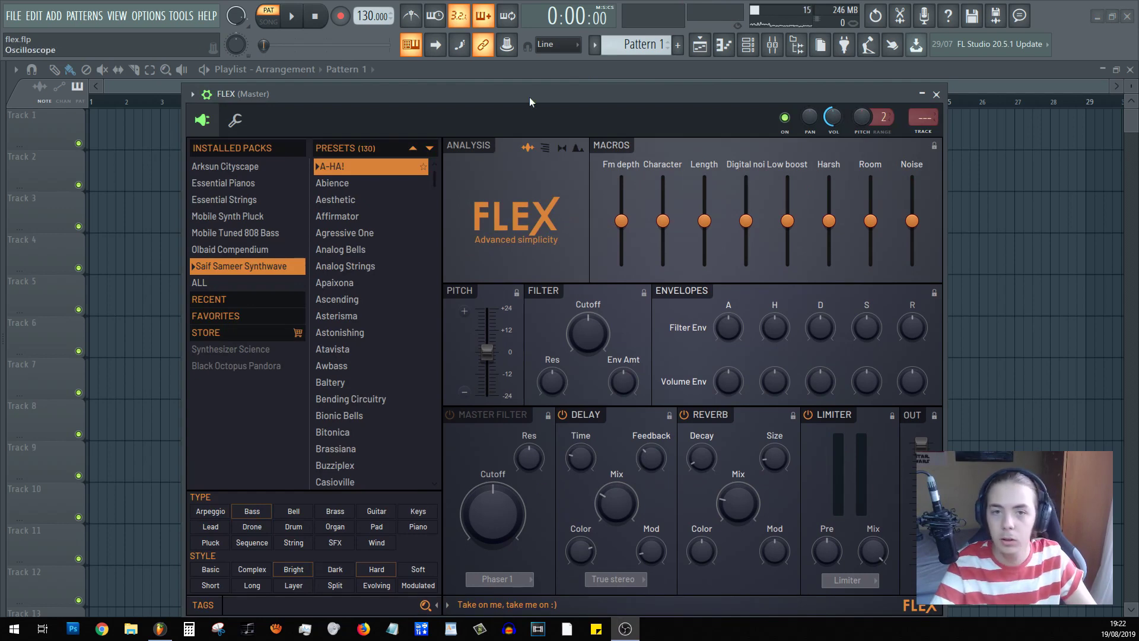
{"action": "left_click_drag", "start_coordinate": [530, 97], "coordinate": [541, 94]}
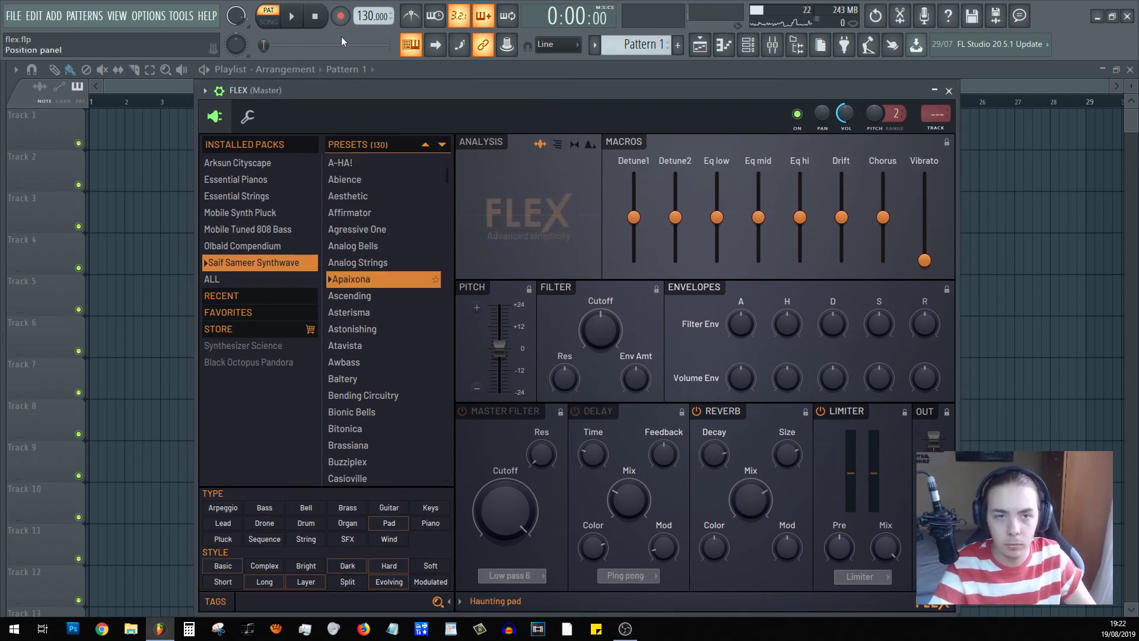
{"action": "right_click", "coordinate": [361, 23]}
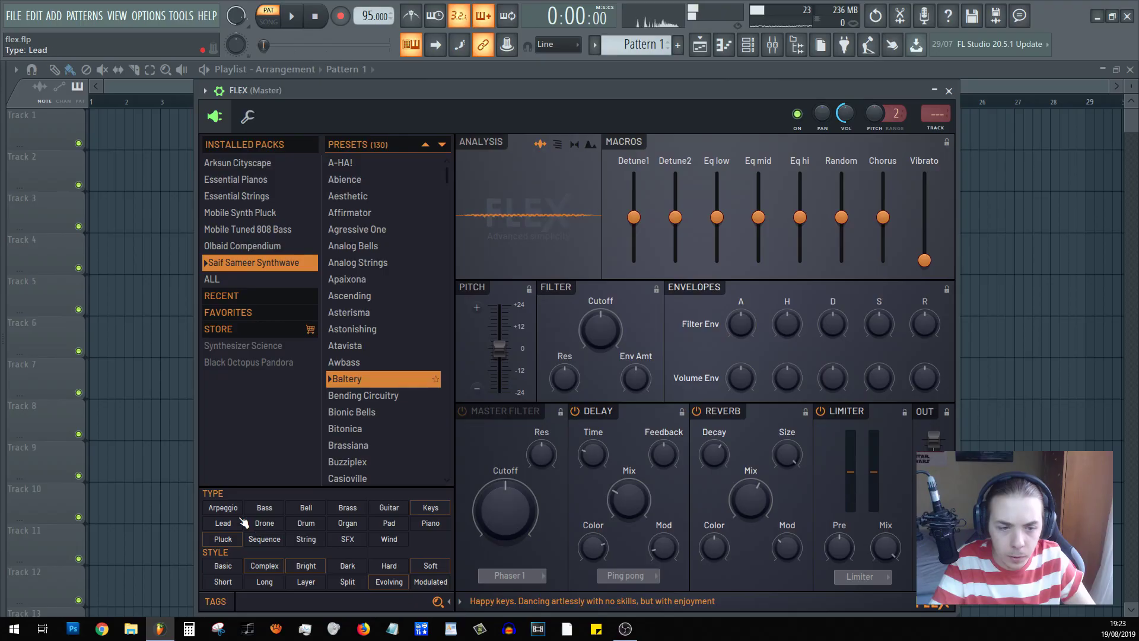
- Filter the Saif Sameer Synthwave presets to Bass, audition Awbass, Crisp Anabass and Dense, and load Flexilogue
{"action": "left_click", "coordinate": [268, 508]}
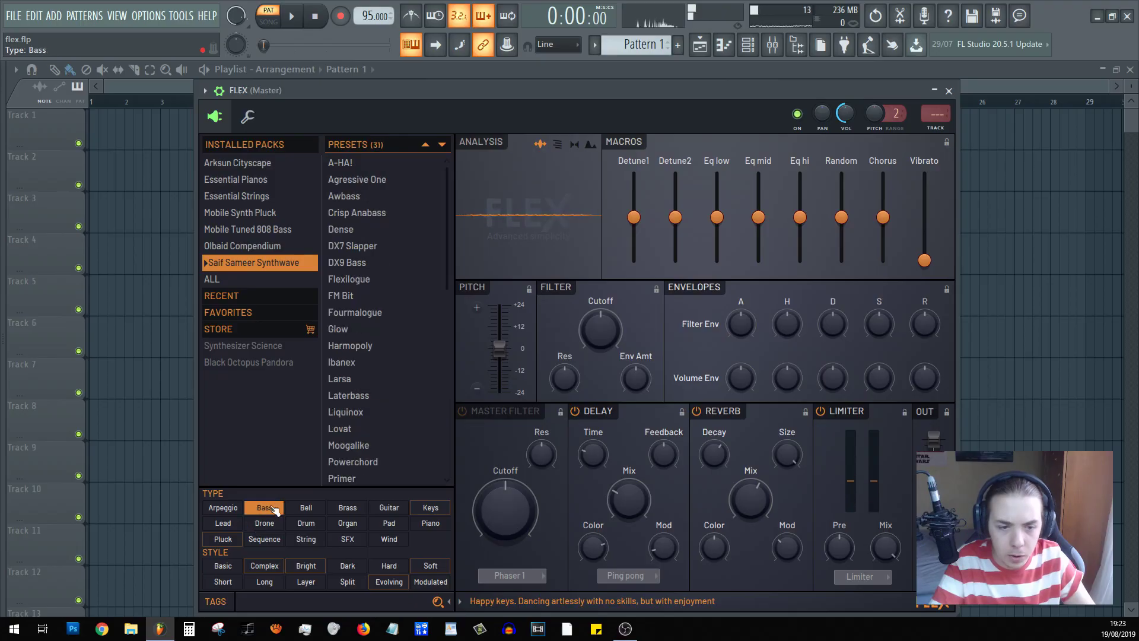
{"action": "left_click", "coordinate": [345, 196]}
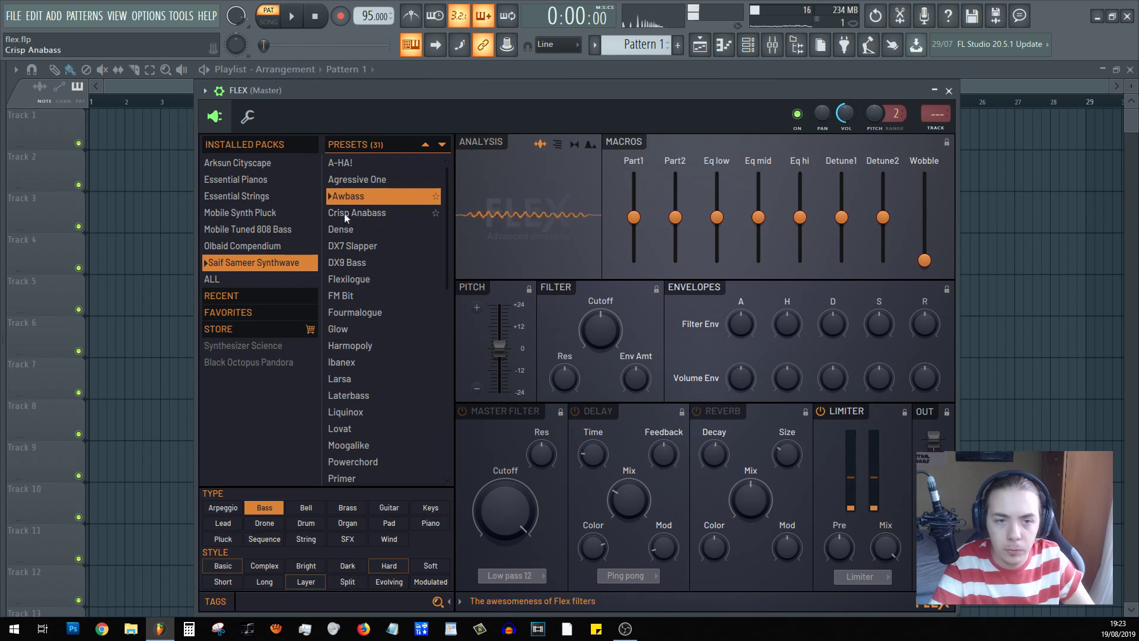
{"action": "left_click", "coordinate": [352, 213]}
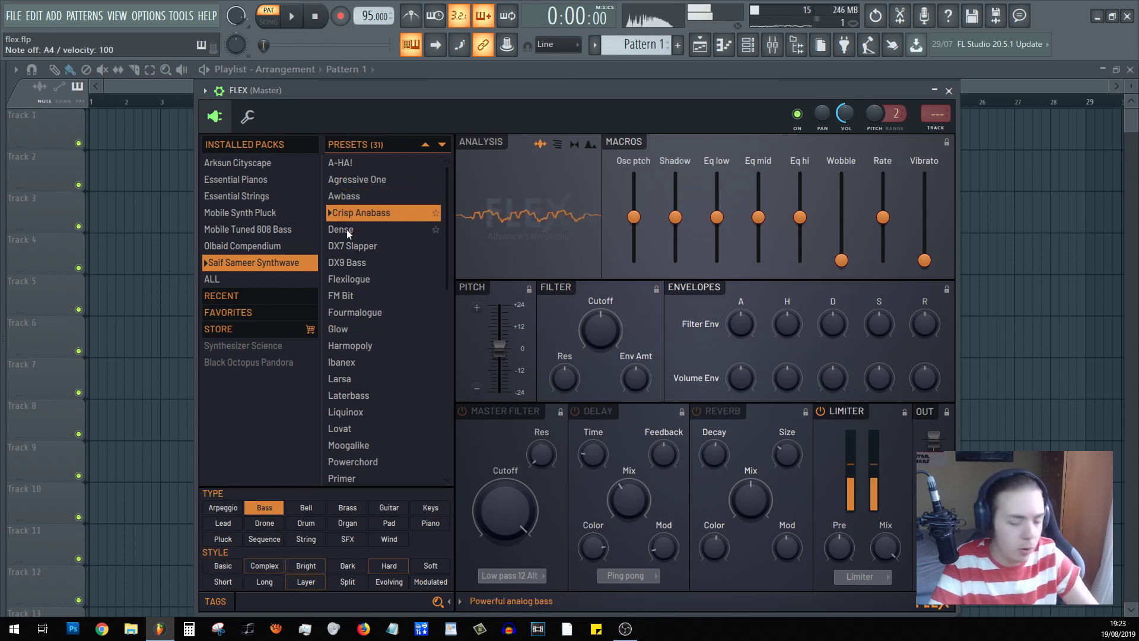
{"action": "left_click", "coordinate": [347, 229]}
{"action": "left_click", "coordinate": [348, 279]}
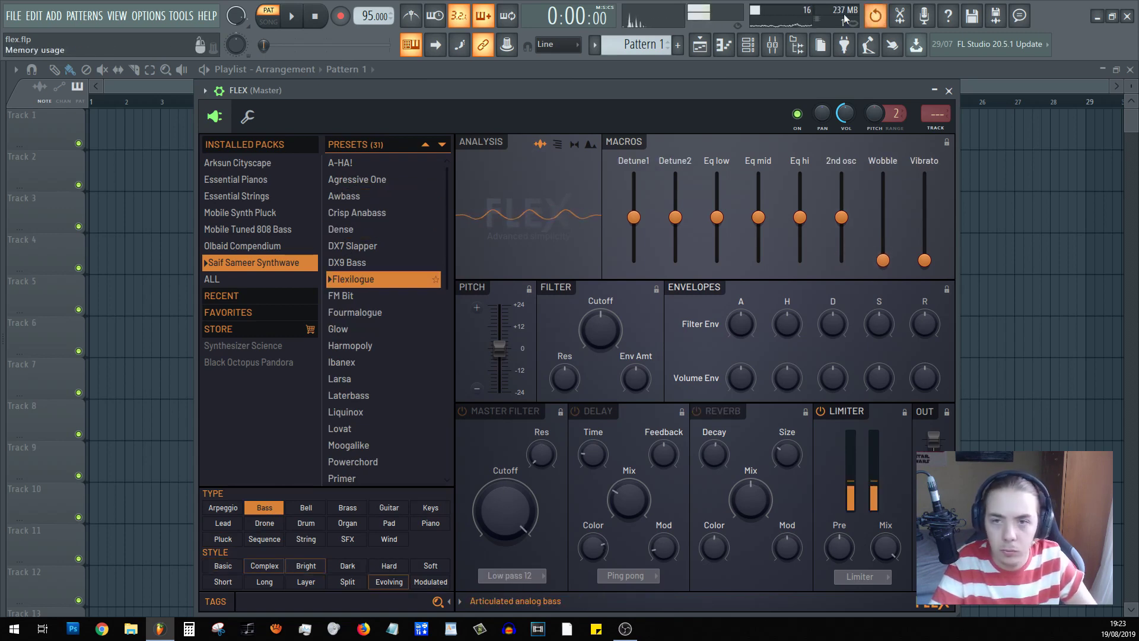
- Write a four-bar bass line for the FLEX channel with eight repeated notes per bar on A3, E3, G3 and C3
{"action": "left_click", "coordinate": [732, 45]}
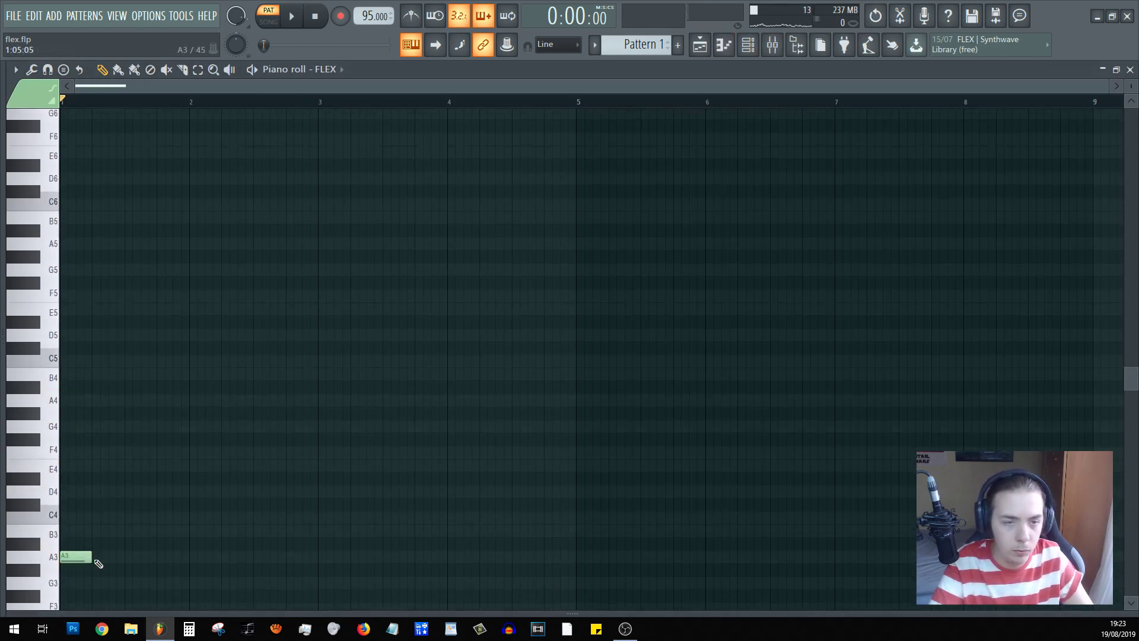
{"action": "key", "text": "space"}
{"action": "key", "text": "space"}
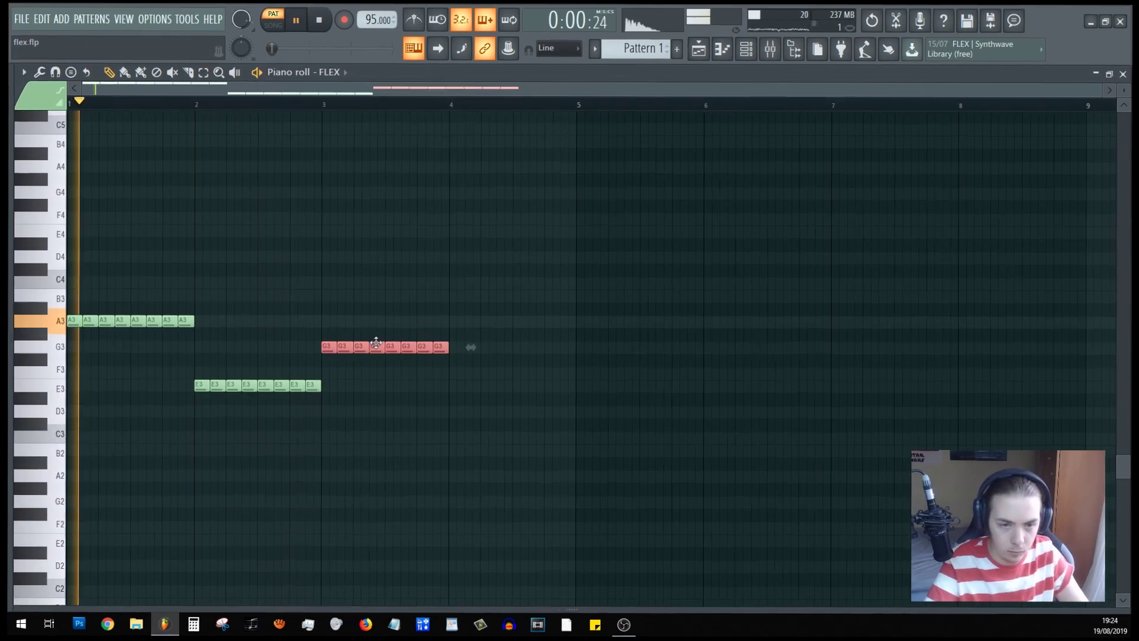
{"action": "key", "text": "ctrl+b"}
{"action": "left_click_drag", "start_coordinate": [510, 346], "coordinate": [499, 432]}
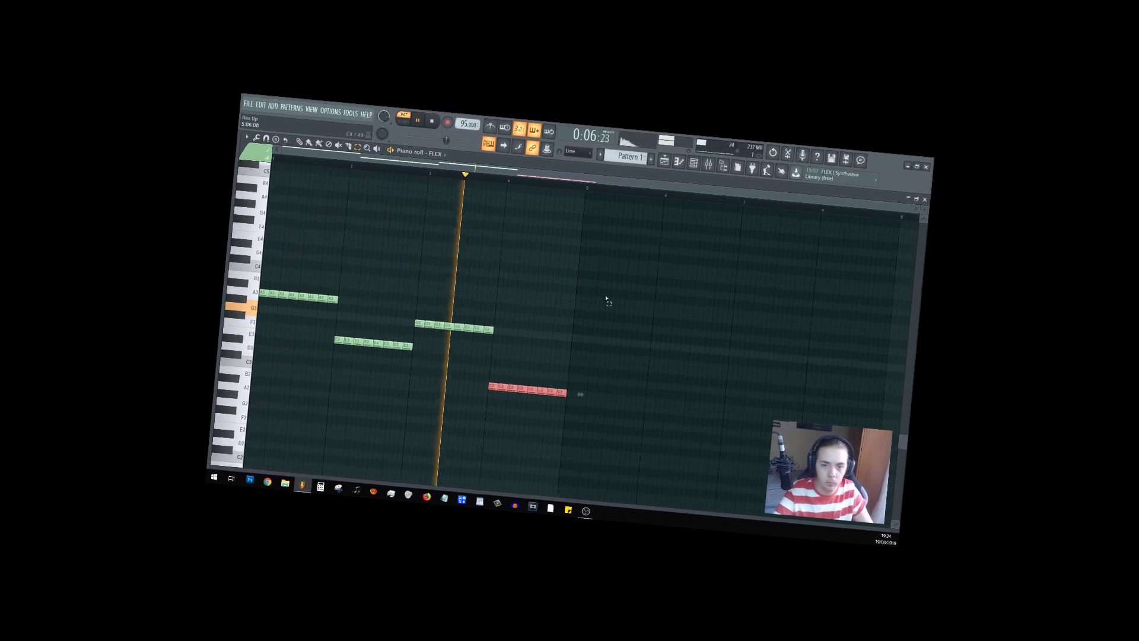
{"action": "left_click_drag", "start_coordinate": [620, 397], "coordinate": [261, 256]}
{"action": "key", "text": "ctrl+b"}
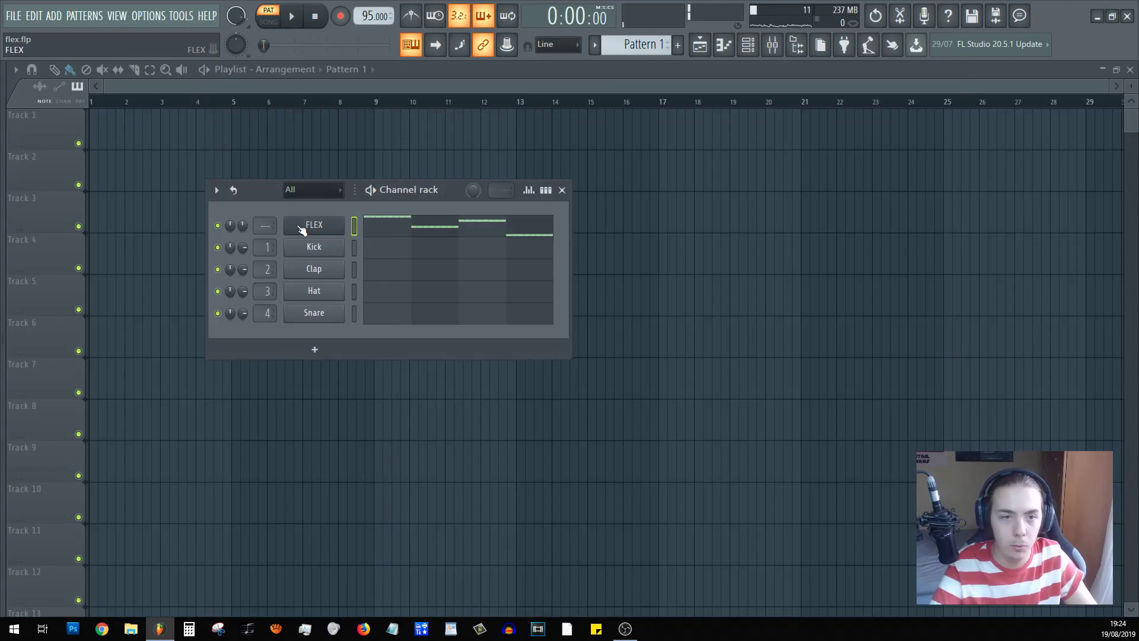
- Insert a second FLEX instrument channel in the channel rack
{"action": "right_click", "coordinate": [299, 227]}
{"action": "mouse_move", "coordinate": [399, 319]}
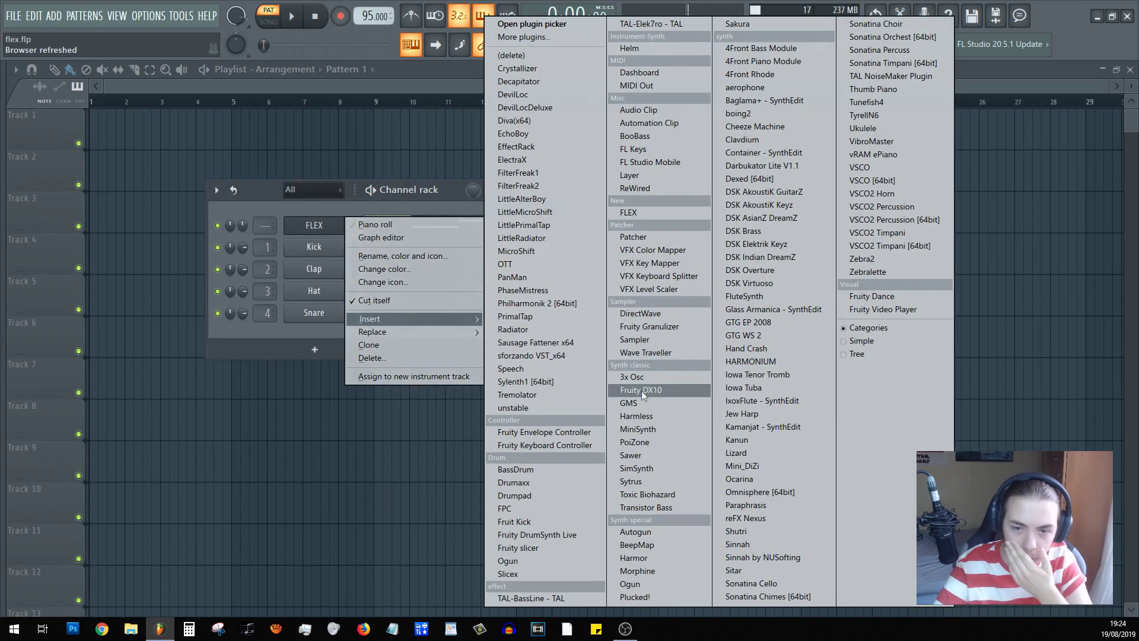
{"action": "left_click", "coordinate": [627, 215]}
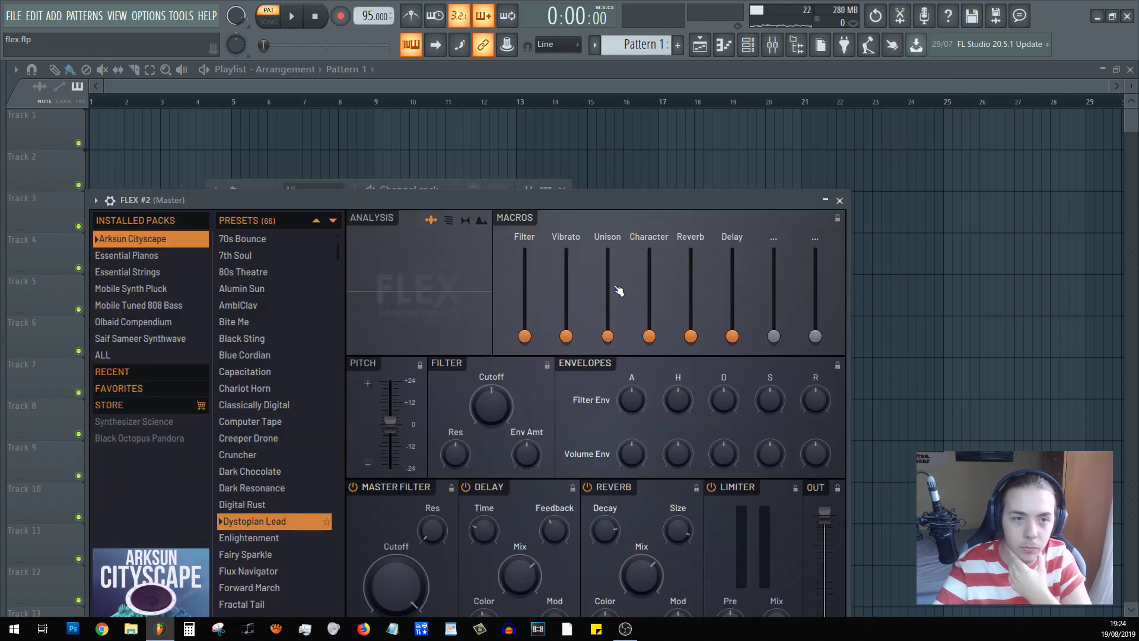
{"action": "left_click_drag", "start_coordinate": [316, 196], "coordinate": [354, 119]}
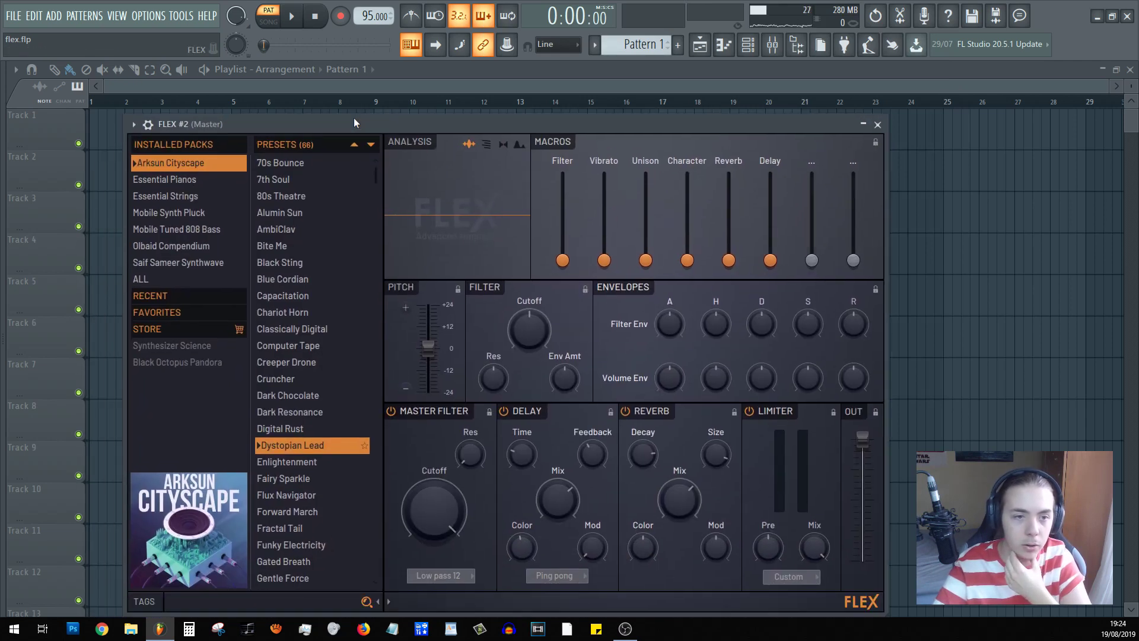
- Audition presets of the Essential Pianos pack in the second FLEX, including Steinway D and Yamaha C7
{"action": "left_click", "coordinate": [172, 178]}
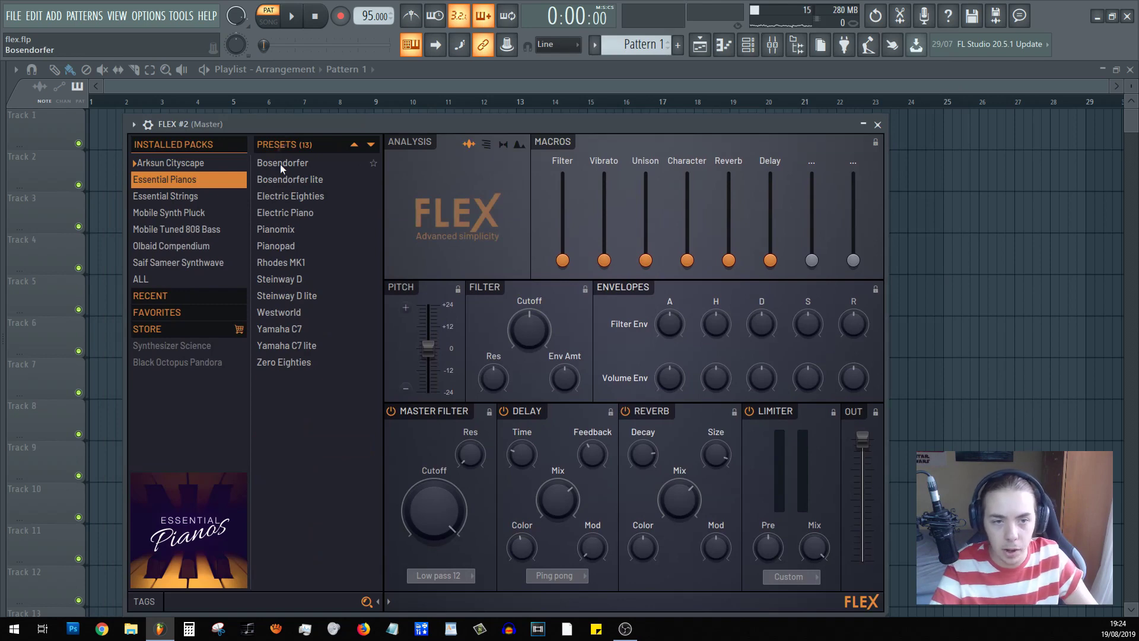
{"action": "key", "text": "c"}
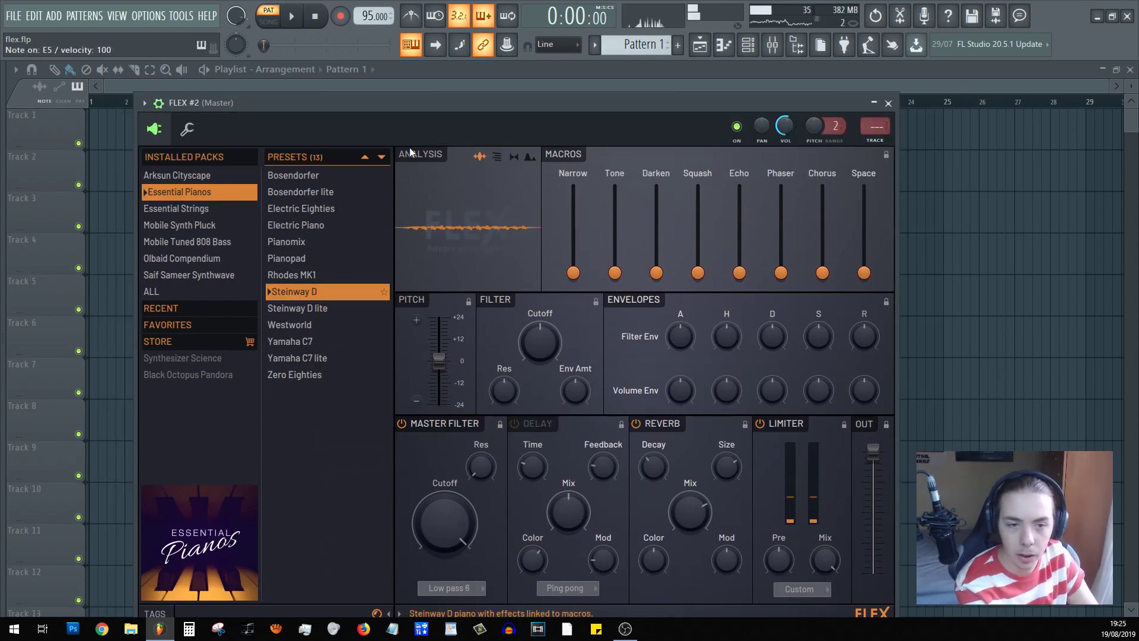
{"action": "left_click", "coordinate": [293, 341]}
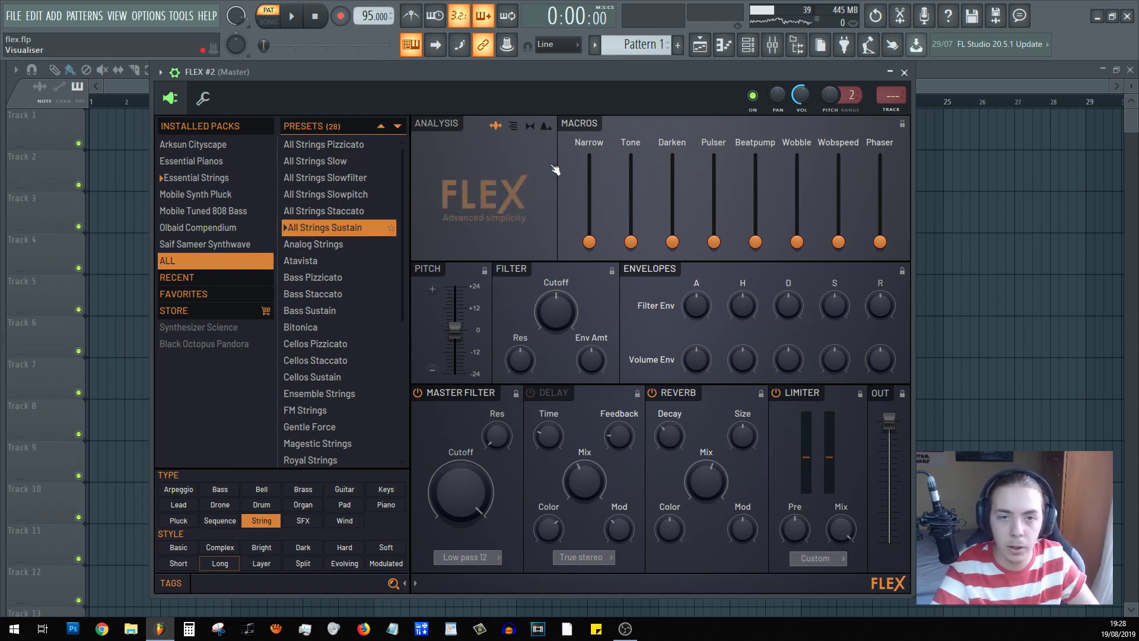
- Load the Analog Strings preset into the second FLEX and close its window
{"action": "left_click", "coordinate": [320, 248]}
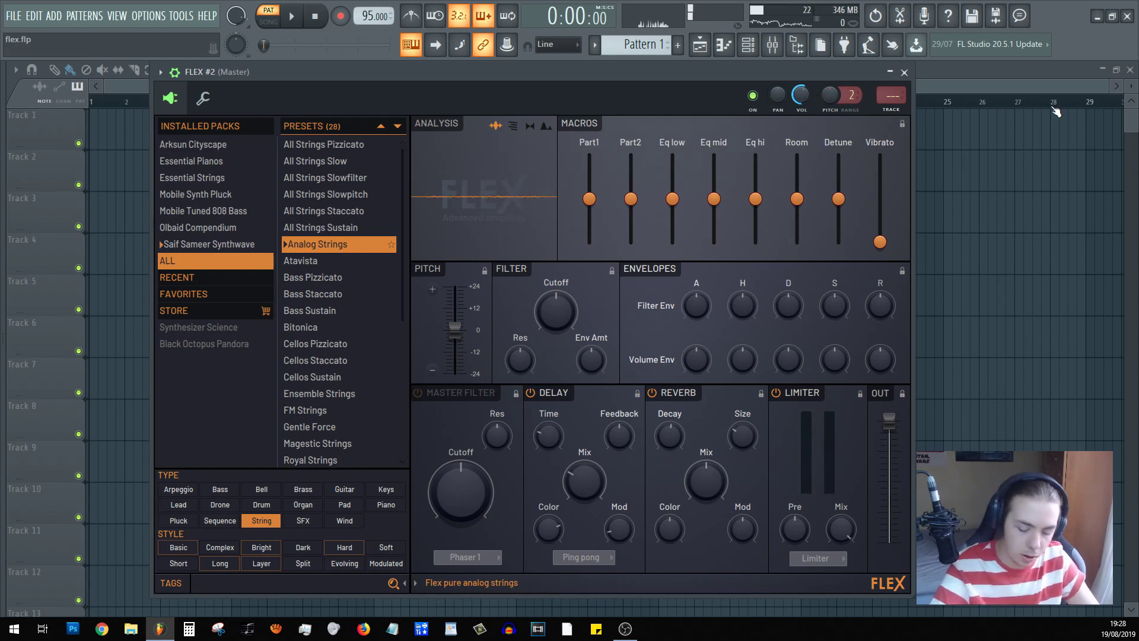
{"action": "left_click", "coordinate": [905, 72]}
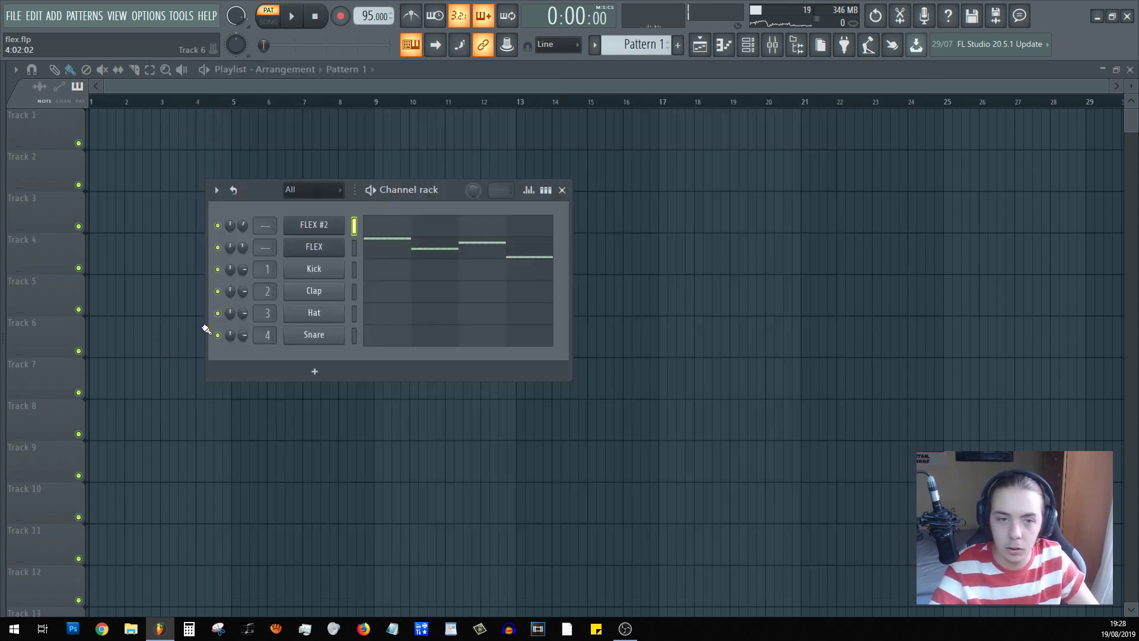
- Write a one-bar chord of A4, C5 and E5 at bar 1 for the second FLEX channel and select all its notes
{"action": "left_click", "coordinate": [371, 229]}
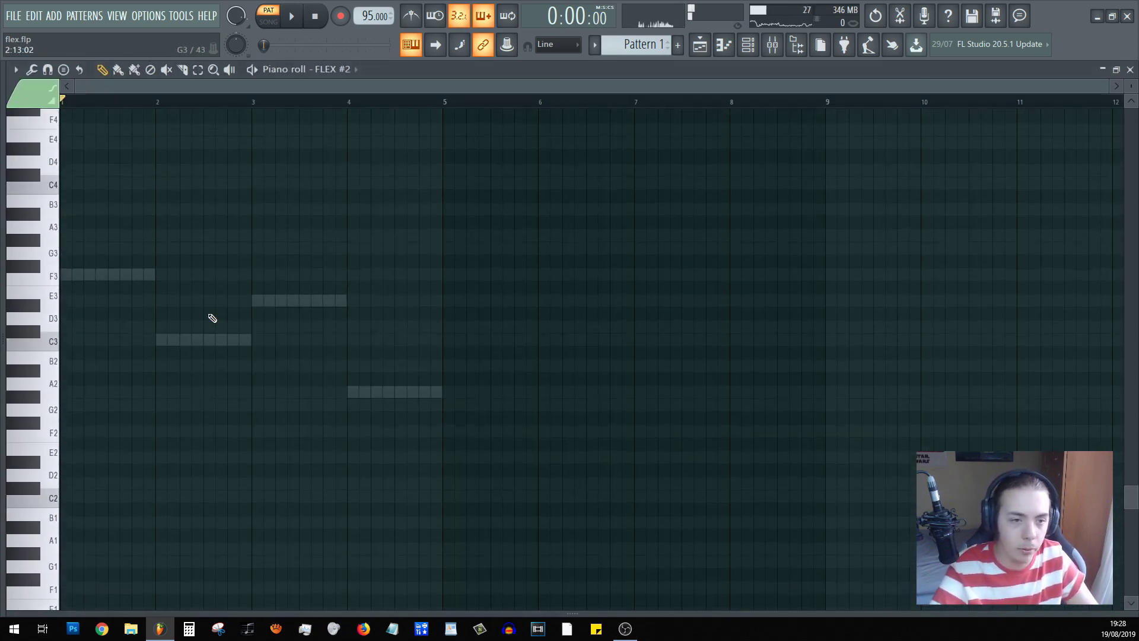
{"action": "left_click", "coordinate": [117, 244]}
{"action": "key", "text": "space"}
{"action": "scroll", "coordinate": [148, 178], "scroll_direction": "up", "scroll_amount": 1}
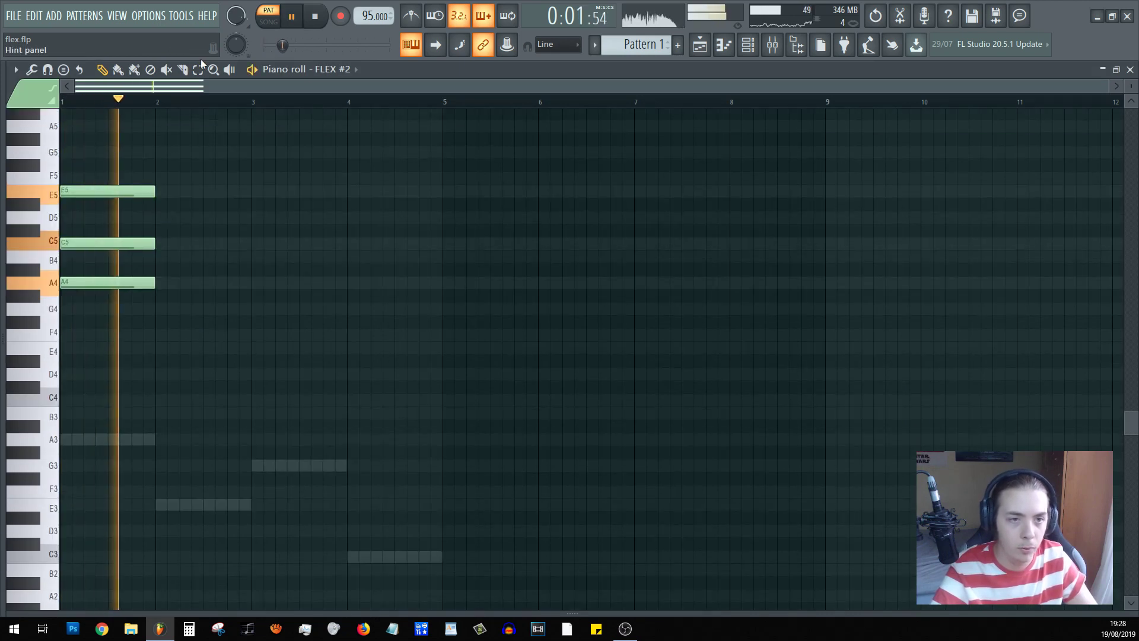
{"action": "key", "text": "ctrl+a"}
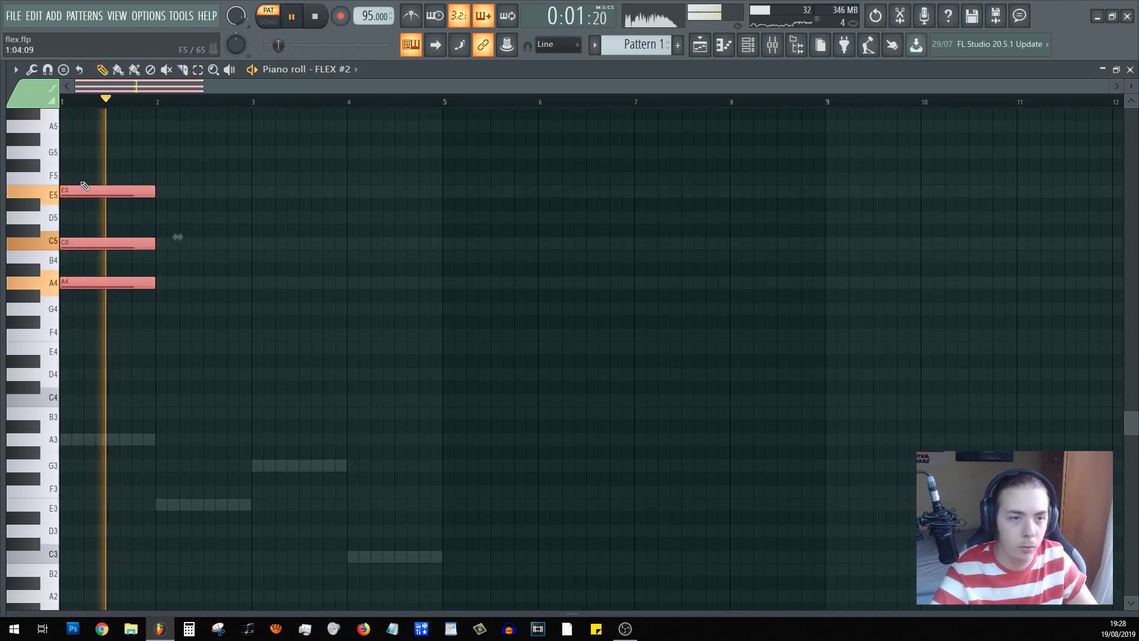
- Copy the opening chord into bar 2, and repeat the D6, B5 and G5 chord as a short stab ending bar 7
{"action": "key", "text": "ctrl+b"}
{"action": "left_click_drag", "start_coordinate": [163, 192], "coordinate": [176, 192]}
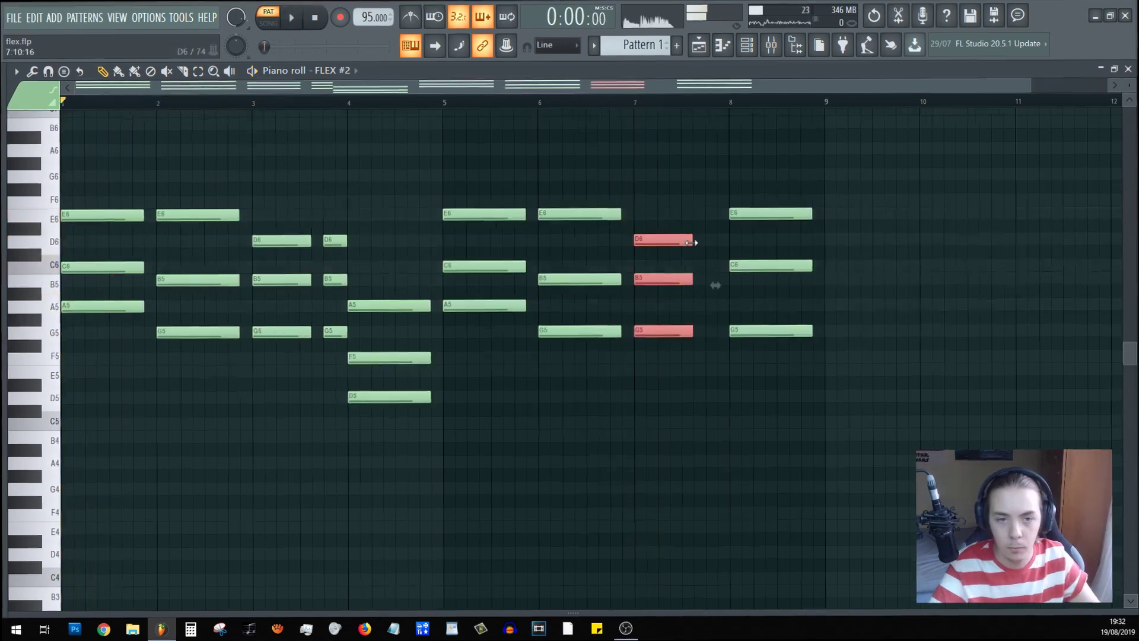
{"action": "key", "text": "ctrl+b"}
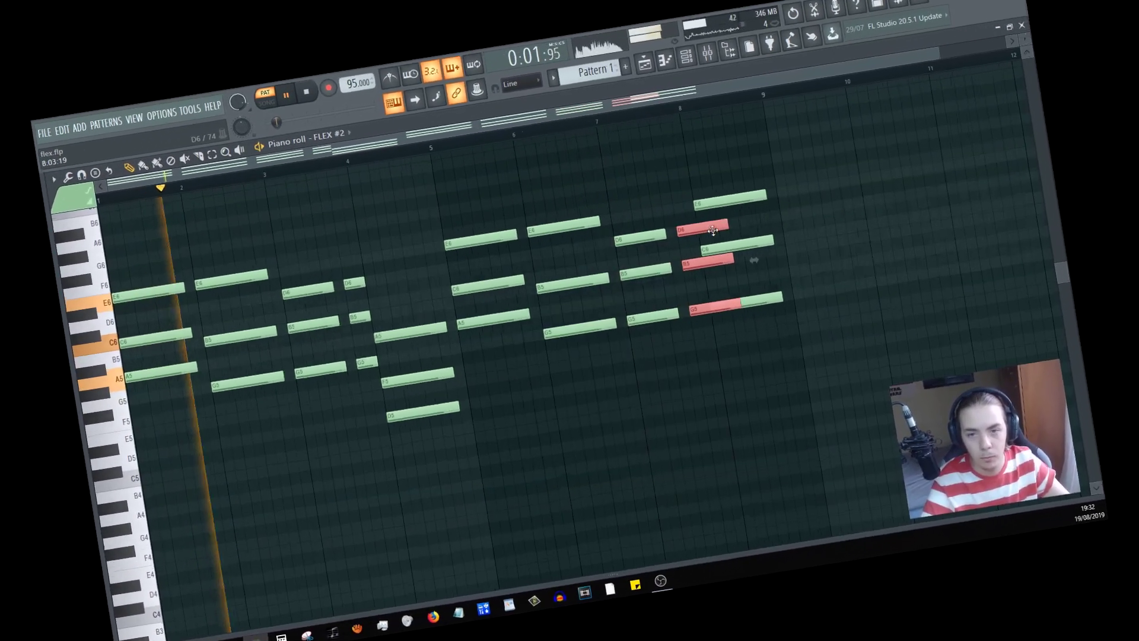
{"action": "left_click_drag", "start_coordinate": [732, 239], "coordinate": [683, 225]}
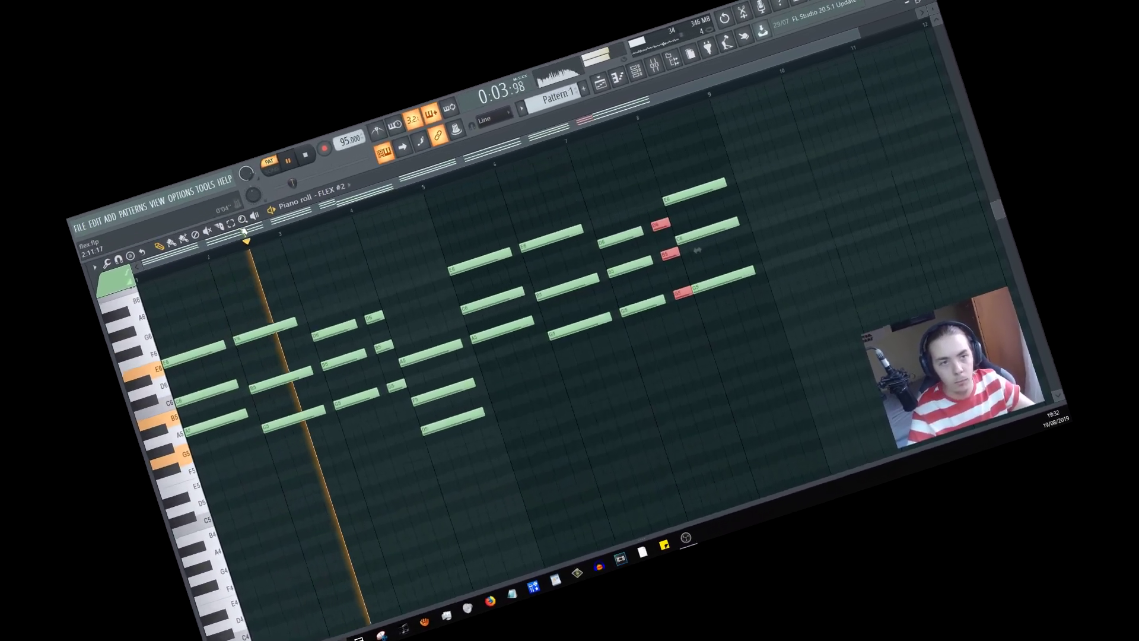
{"action": "key", "text": "space"}
- Select all chord notes, turn snapping off and open the Strum tool for them
{"action": "key", "text": "ctrl+a"}
{"action": "left_click", "coordinate": [481, 136]}
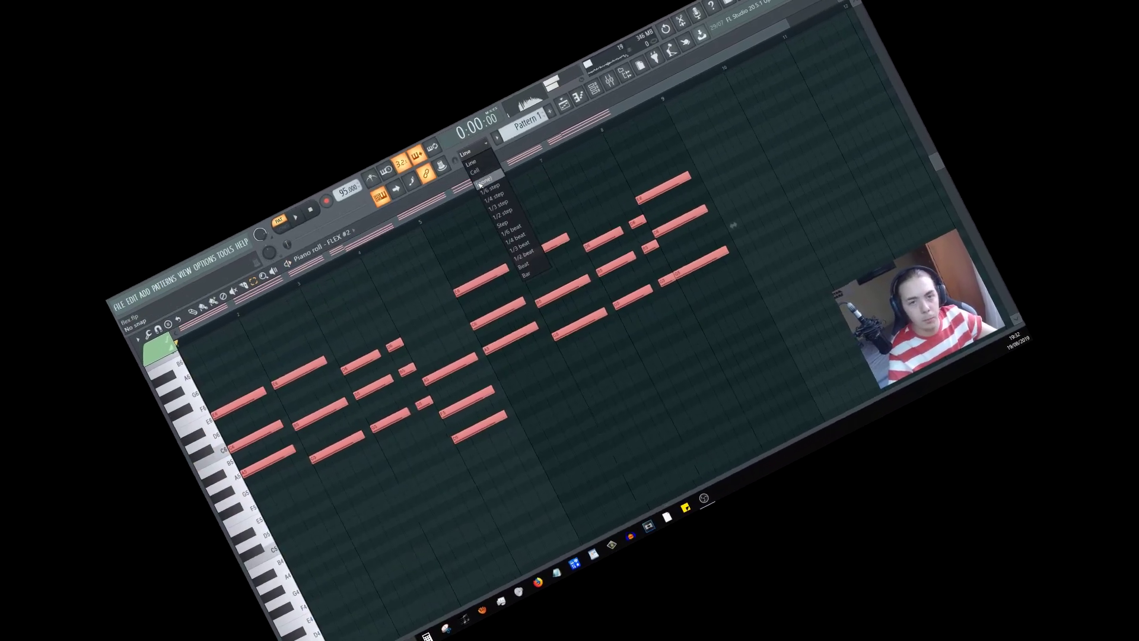
{"action": "left_click", "coordinate": [478, 166]}
{"action": "left_click", "coordinate": [176, 280]}
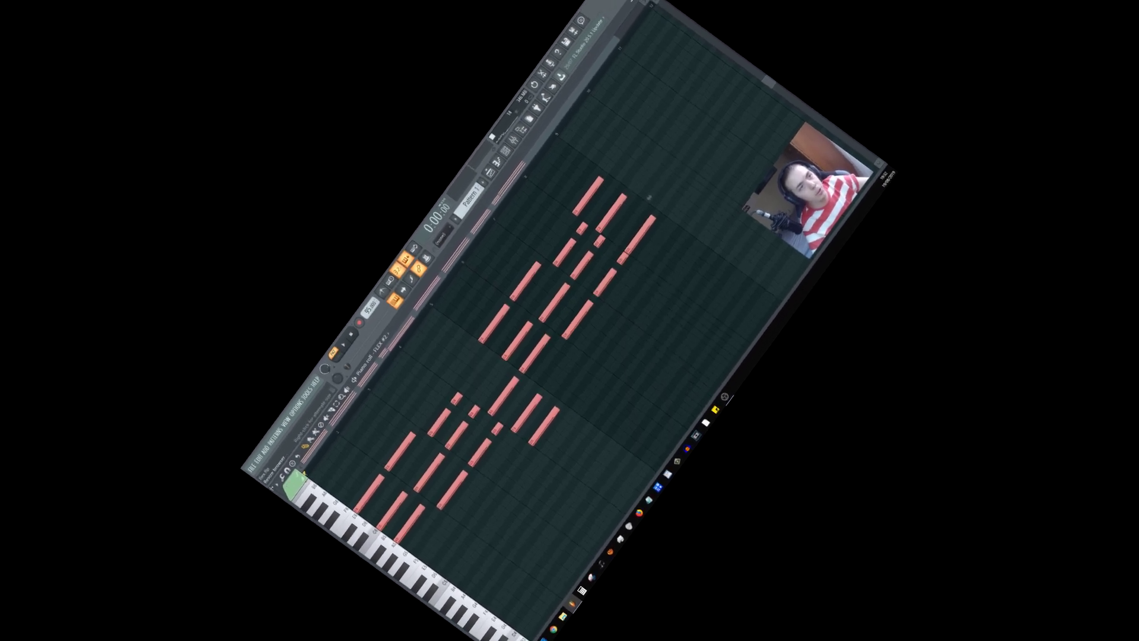
{"action": "left_click", "coordinate": [258, 461]}
{"action": "mouse_move", "coordinate": [323, 508]}
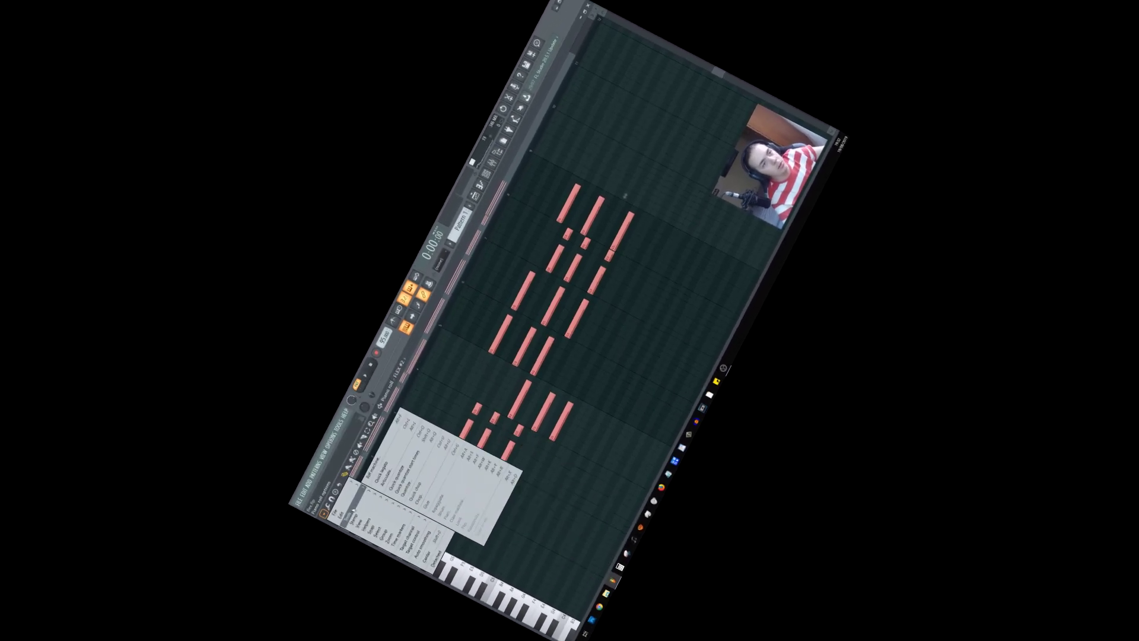
{"action": "left_click", "coordinate": [493, 520]}
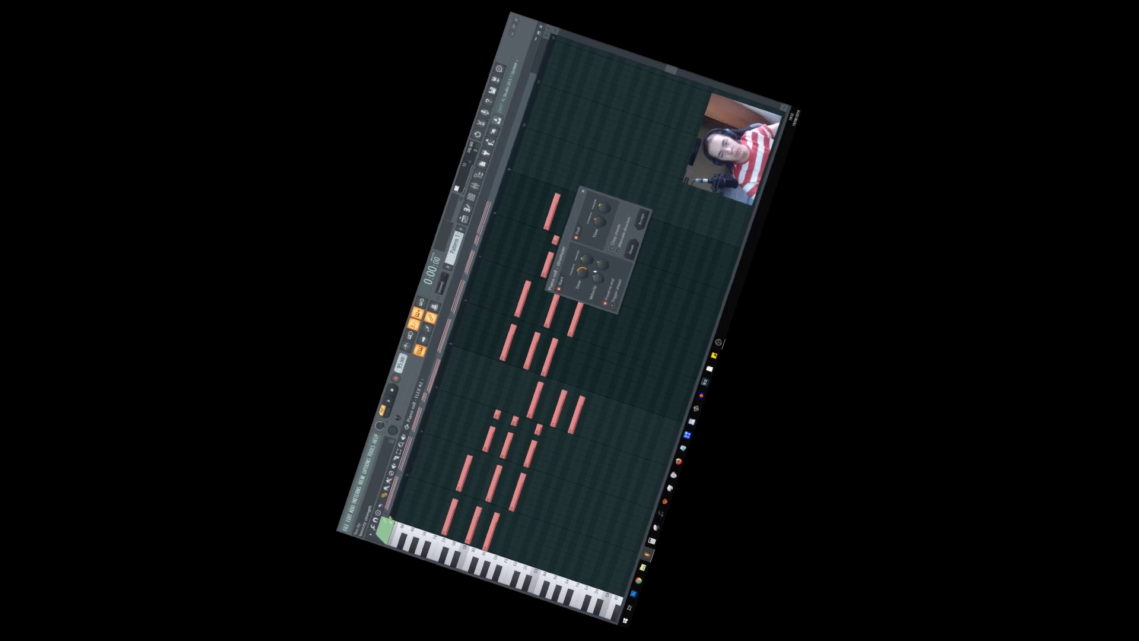
{"action": "key", "text": "space"}
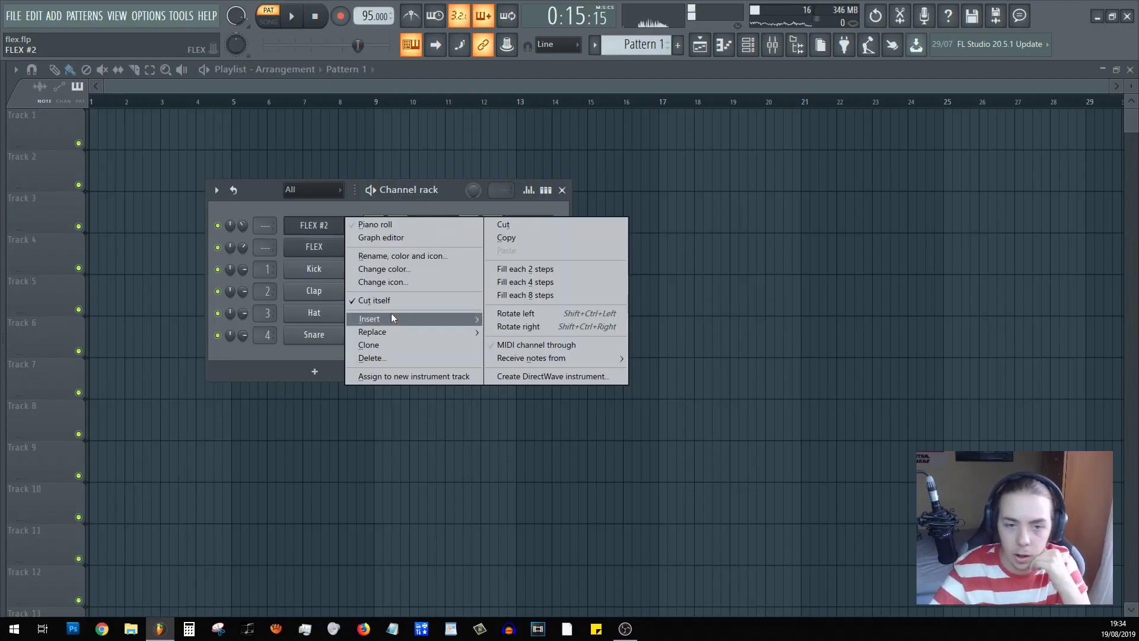
- Insert a third FLEX instrument channel in the channel rack
{"action": "mouse_move", "coordinate": [390, 318]}
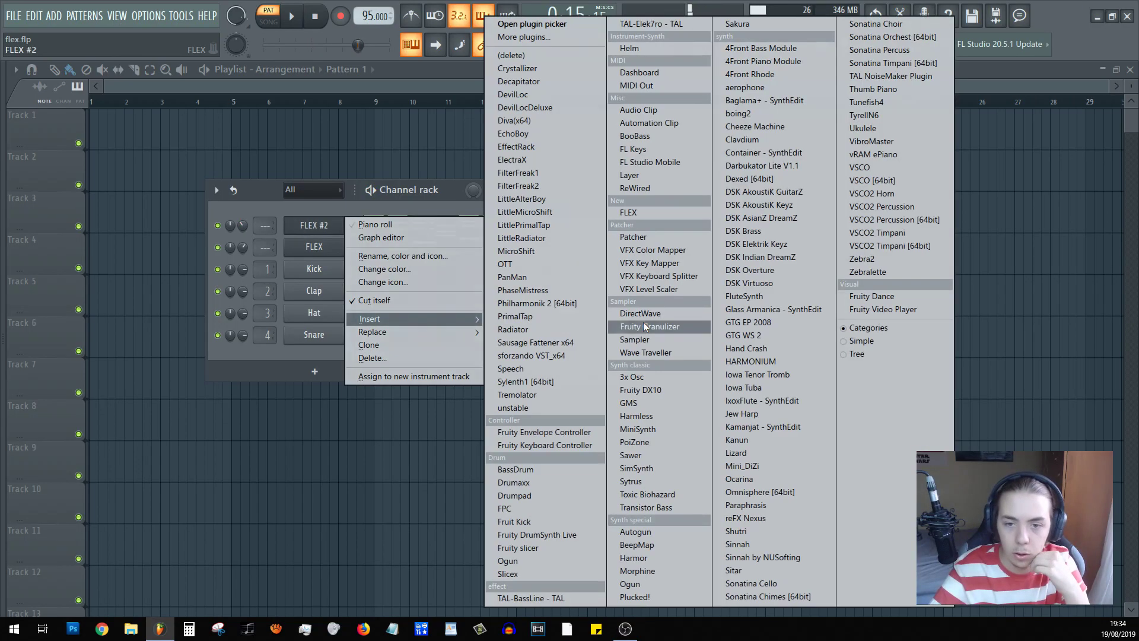
{"action": "left_click", "coordinate": [632, 213]}
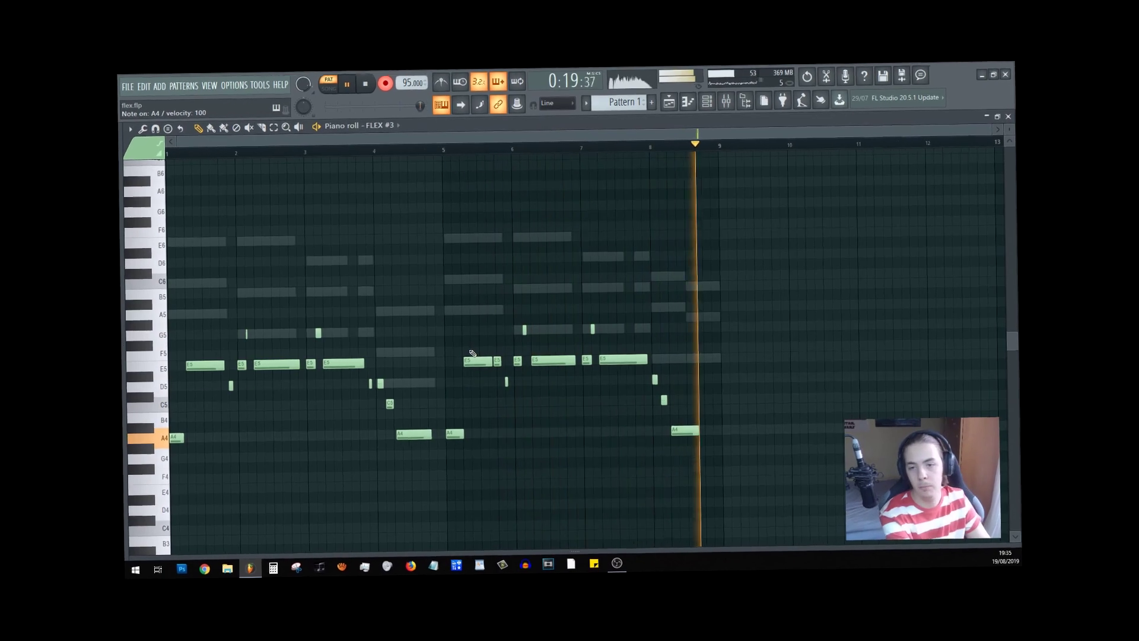
- Finish recording the eight-bar melody for the third FLEX and briefly play it back from the start
{"action": "key", "text": "space"}
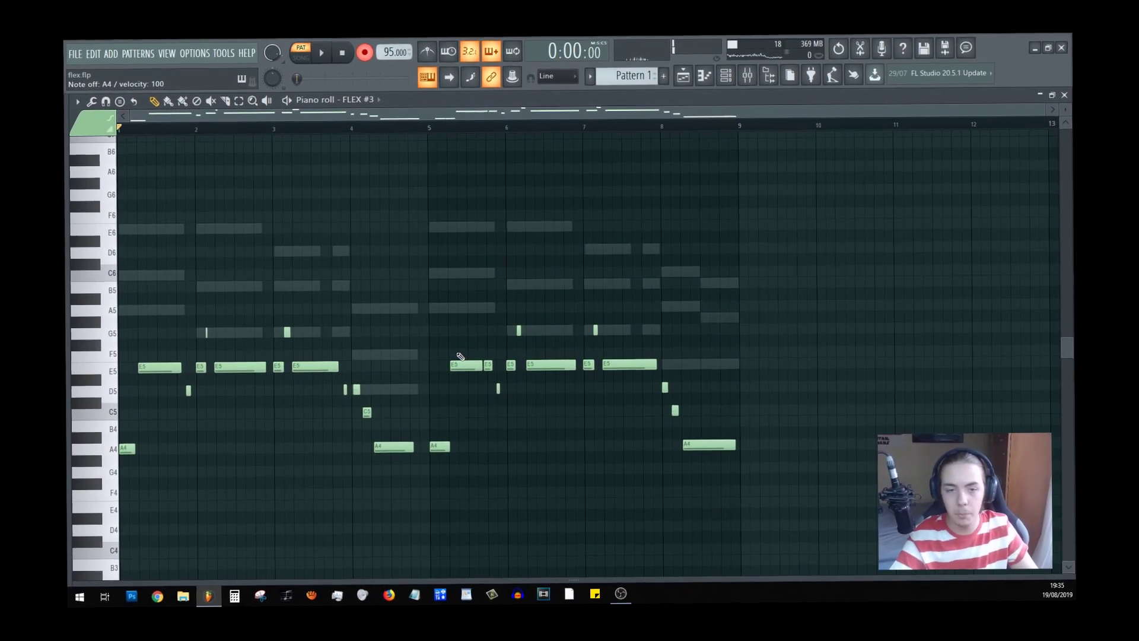
{"action": "key", "text": "space"}
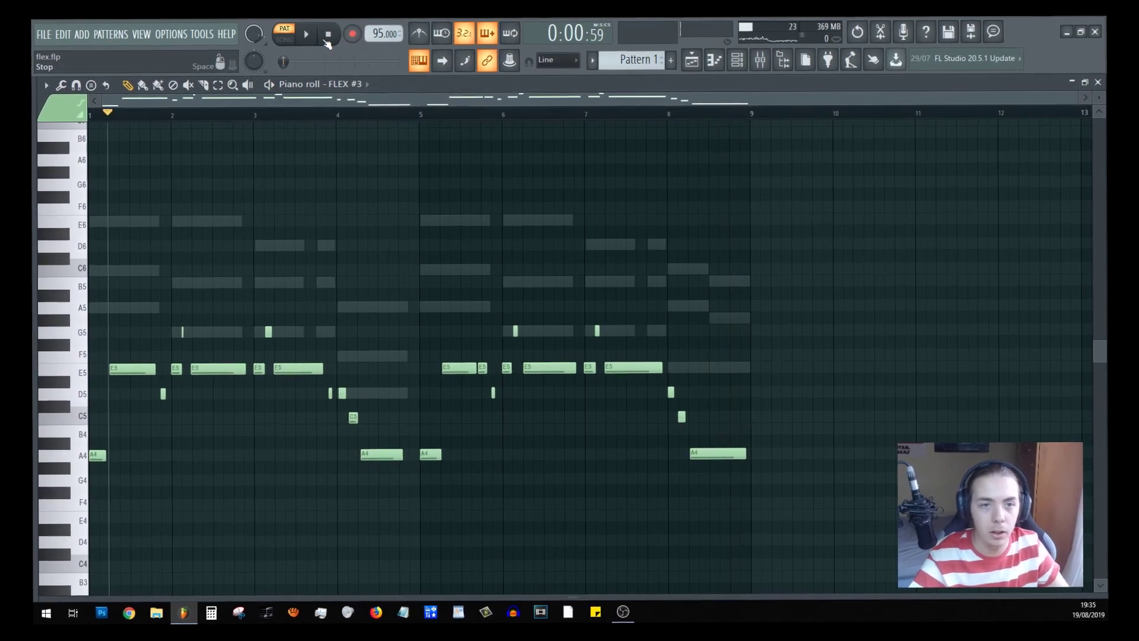
{"action": "left_click", "coordinate": [327, 41]}
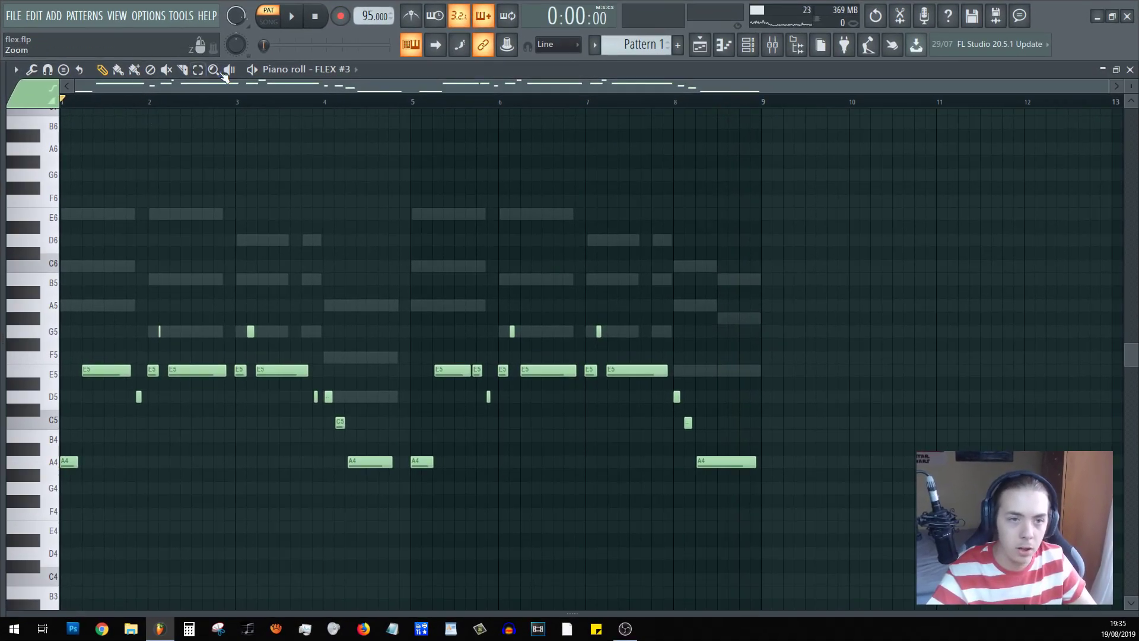
- Quantize all the recorded melody notes of the third FLEX and play the pattern
{"action": "key", "text": "ctrl+a"}
{"action": "scroll", "coordinate": [902, 398], "scroll_direction": "down", "scroll_amount": 1}
{"action": "scroll", "coordinate": [847, 394], "scroll_direction": "up", "scroll_amount": 2}
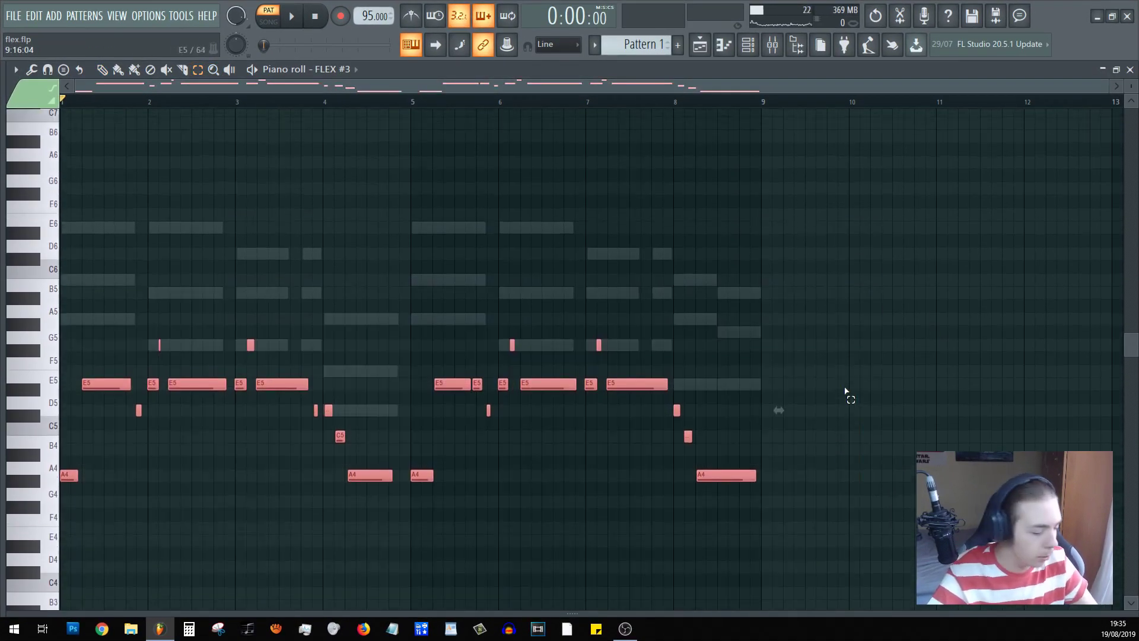
{"action": "left_click_drag", "start_coordinate": [1108, 93], "coordinate": [773, 126]}
{"action": "key", "text": "space"}
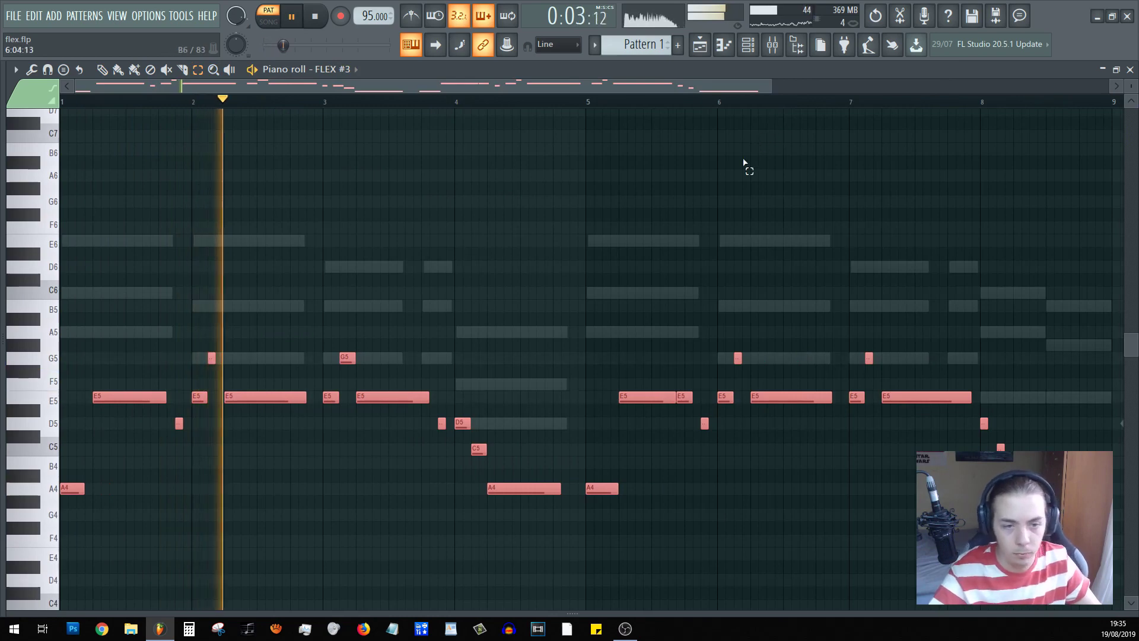
- Lengthen the short G5 melody note in bar 2 and clear the note selection
{"action": "scroll", "coordinate": [331, 320], "scroll_direction": "down", "scroll_amount": 1}
{"action": "left_click_drag", "start_coordinate": [232, 287], "coordinate": [224, 318]}
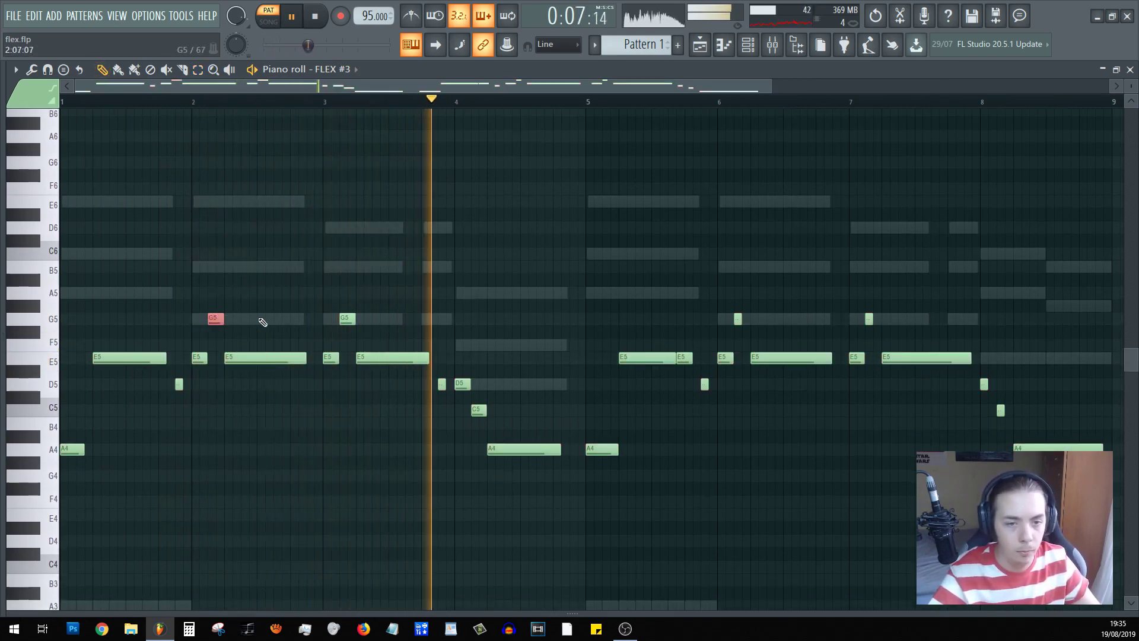
{"action": "left_click", "coordinate": [497, 330]}
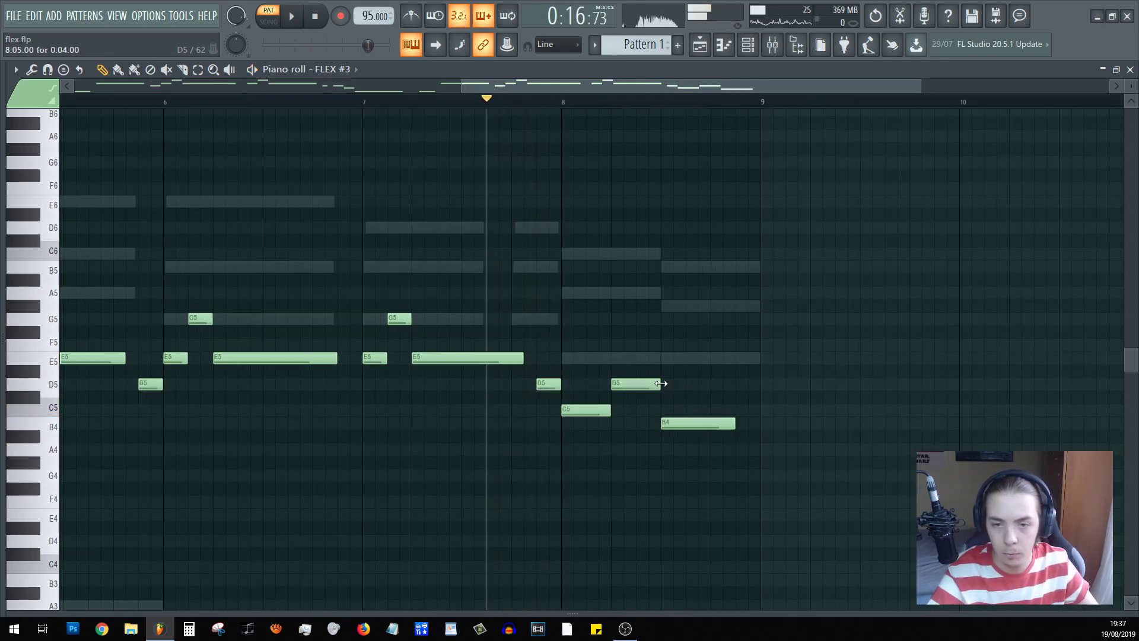
- Shorten the D5 melody note in bar 8 and add a C5 note right after it
{"action": "left_click_drag", "start_coordinate": [660, 383], "coordinate": [636, 384]}
{"action": "left_click", "coordinate": [646, 409]}
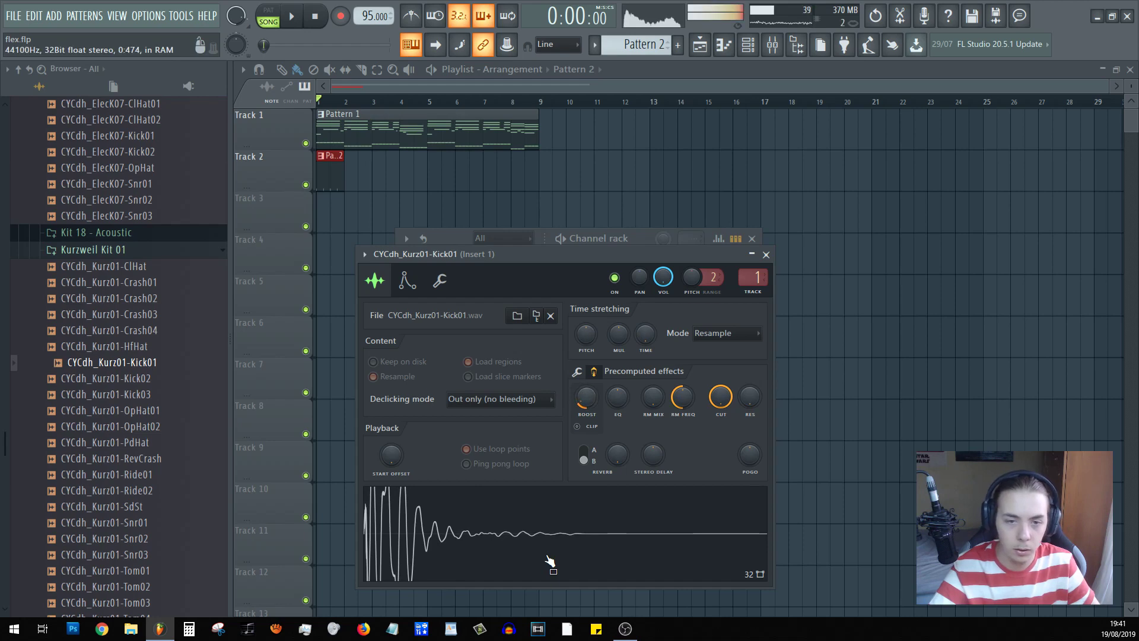
- Close the kick's sampler window and audition the CYCdh_Kurz01-Snr02 snare sample from Kurzweil Kit 01
{"action": "left_click", "coordinate": [766, 254]}
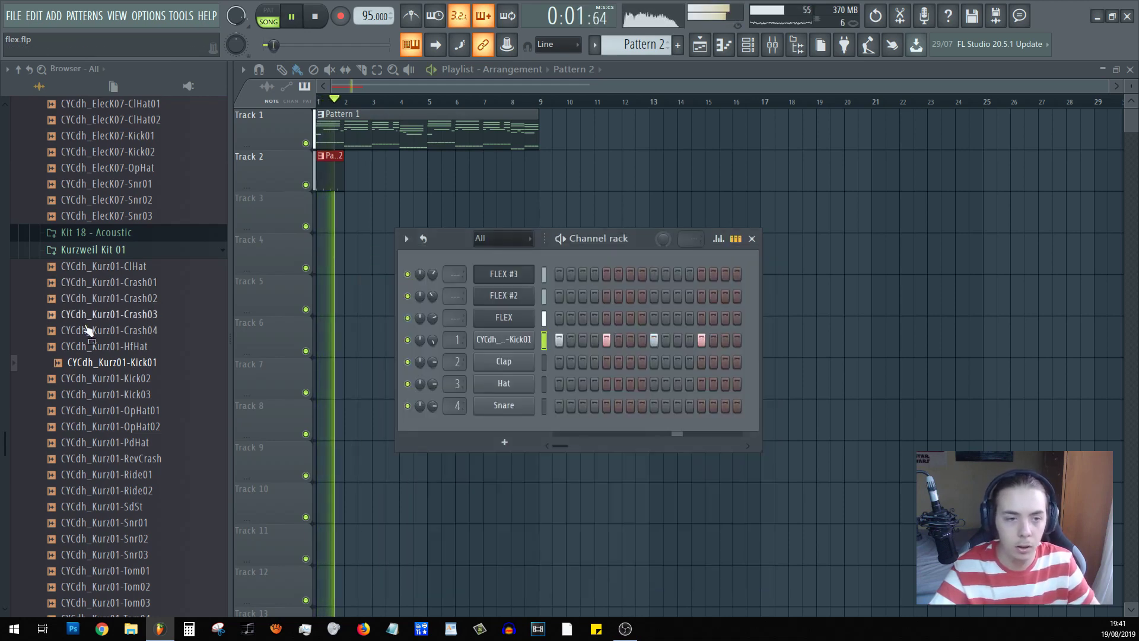
{"action": "scroll", "coordinate": [110, 391], "scroll_direction": "down", "scroll_amount": 2}
{"action": "left_click", "coordinate": [95, 442]}
{"action": "key", "text": "space"}
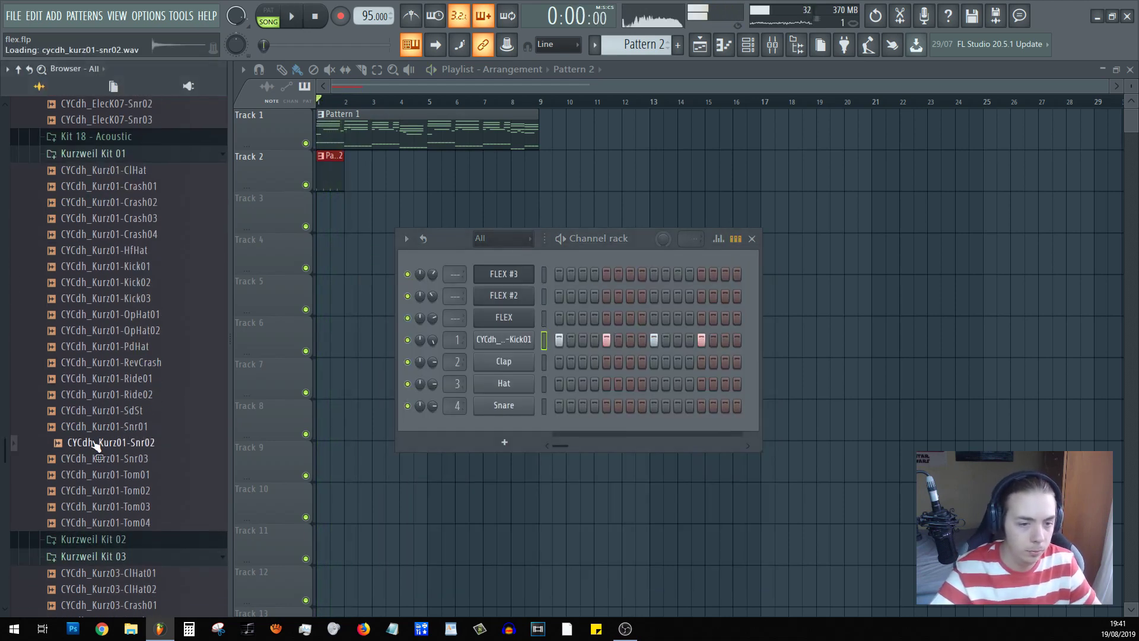
{"action": "scroll", "coordinate": [95, 446], "scroll_direction": "up", "scroll_amount": 8}
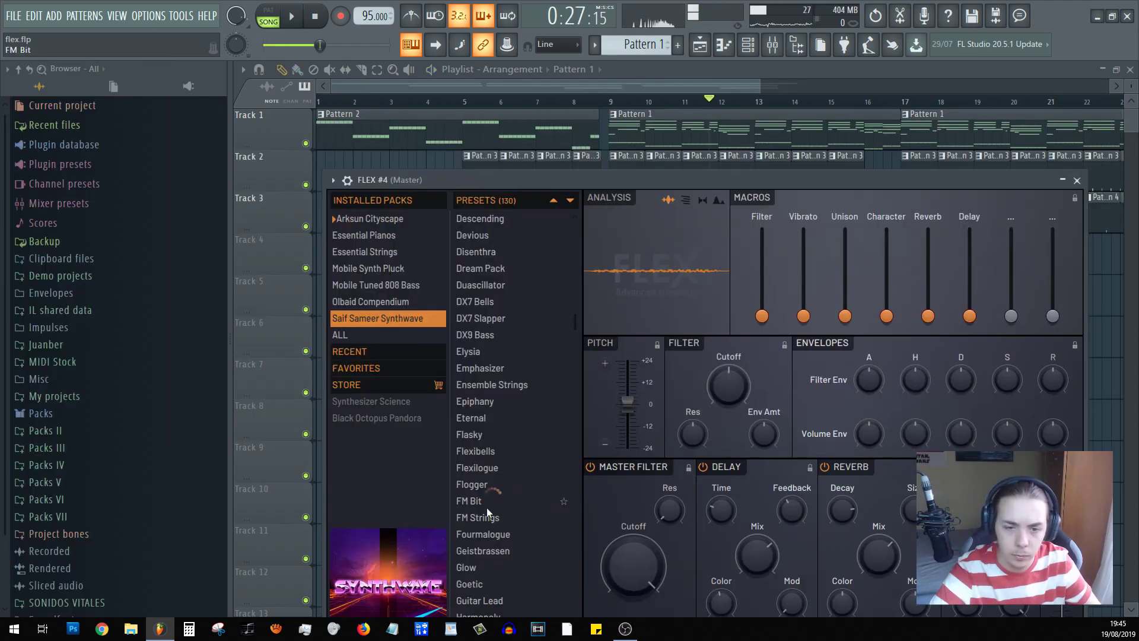
- Audition the Kuados, Laser and Lucida presets of the Saif Sameer Synthwave pack in the fourth FLEX
{"action": "scroll", "coordinate": [514, 356], "scroll_direction": "down", "scroll_amount": 6}
{"action": "left_click", "coordinate": [478, 512]}
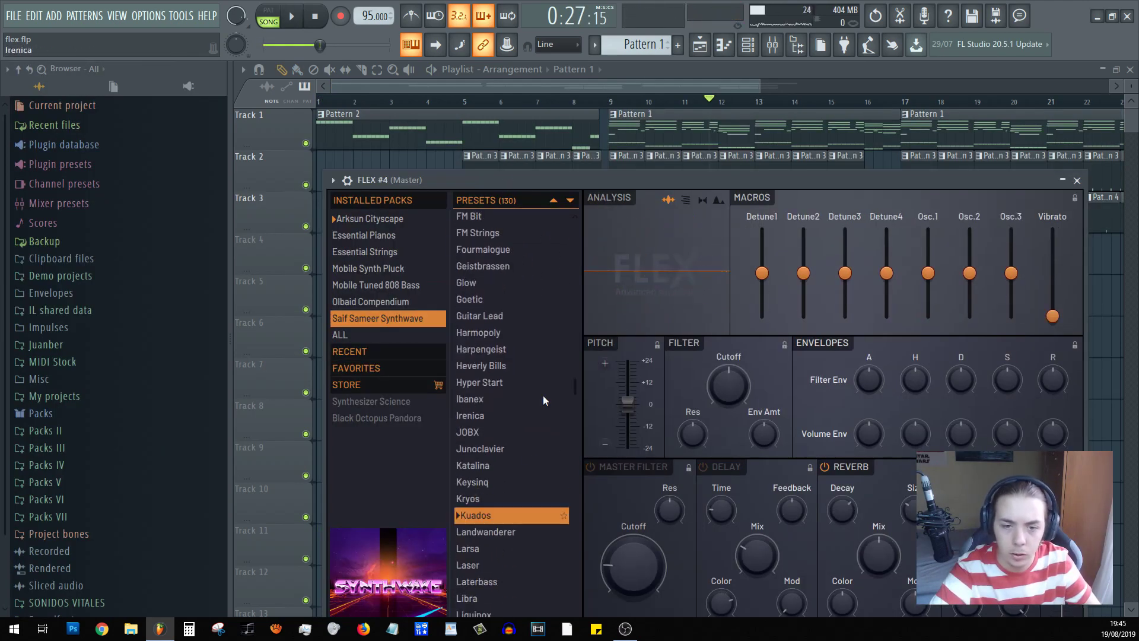
{"action": "left_click_drag", "start_coordinate": [527, 183], "coordinate": [516, 111]}
{"action": "scroll", "coordinate": [471, 475], "scroll_direction": "down", "scroll_amount": 3}
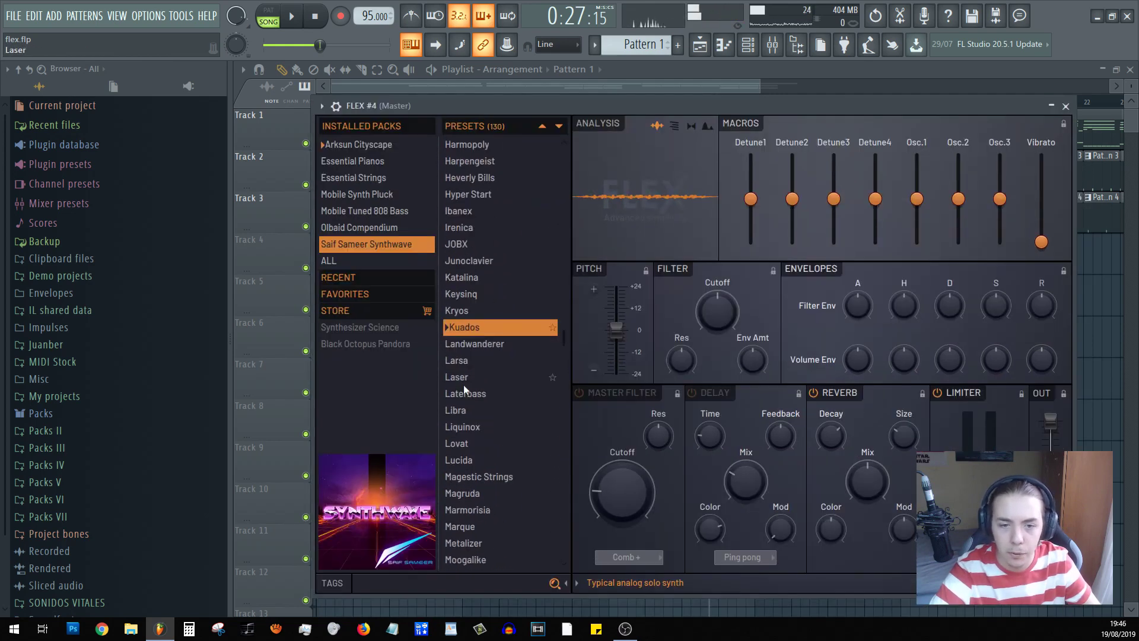
{"action": "left_click", "coordinate": [464, 374]}
{"action": "left_click", "coordinate": [467, 456]}
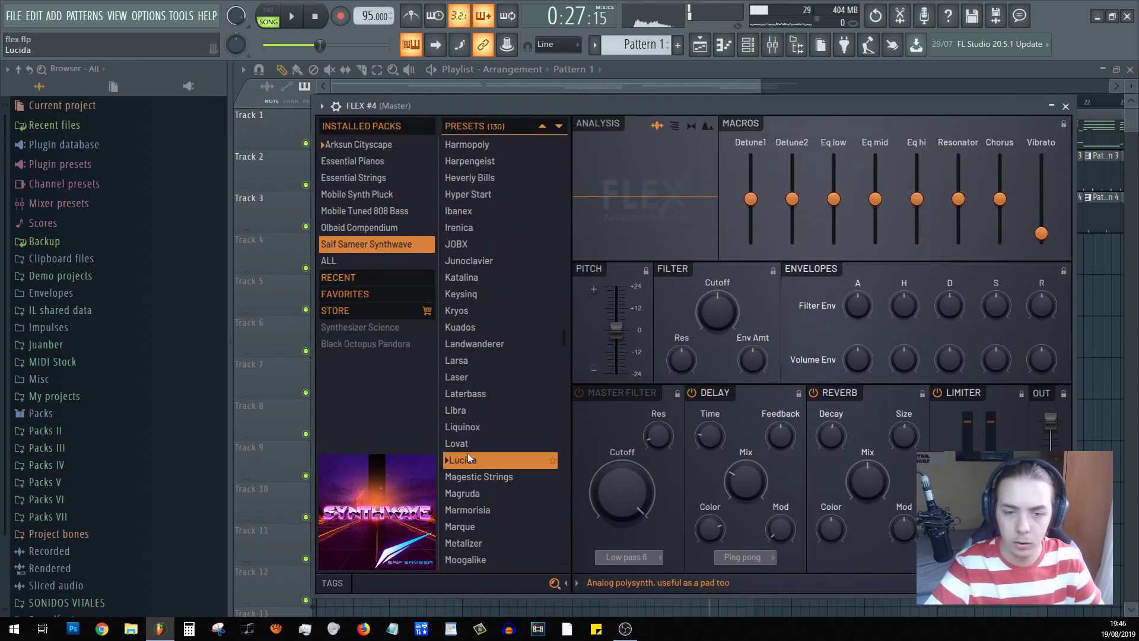
- Audition the Magruda, Marmorisia, Metalizer and Moogalike presets in the fourth FLEX
{"action": "left_click", "coordinate": [471, 488]}
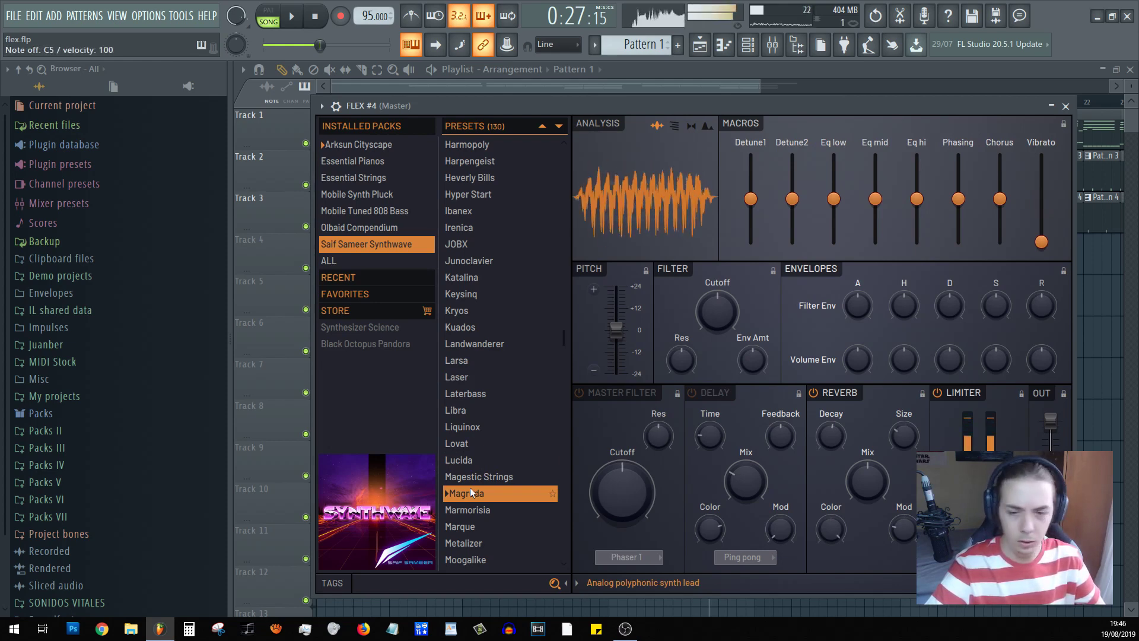
{"action": "left_click", "coordinate": [457, 514]}
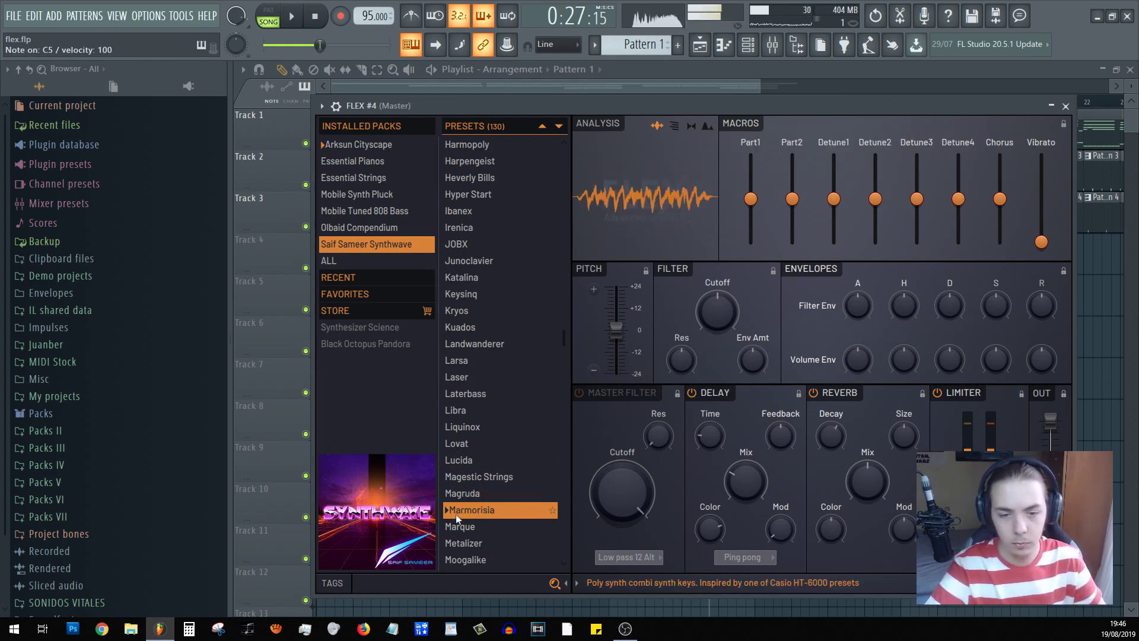
{"action": "left_click", "coordinate": [464, 542]}
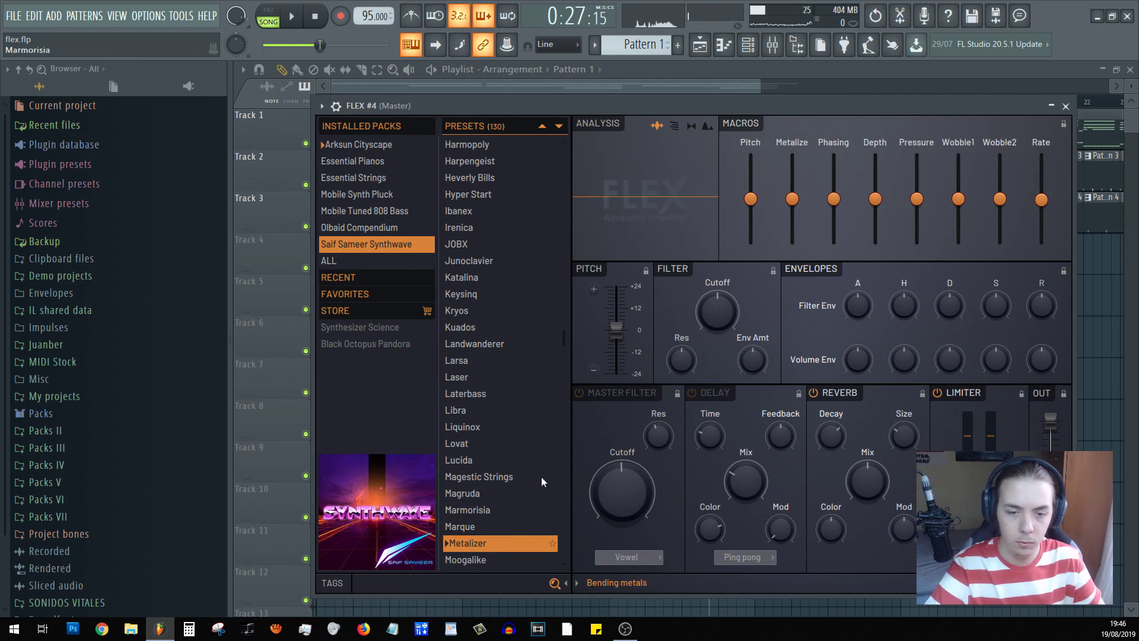
{"action": "left_click", "coordinate": [469, 560]}
- Load the Nebulous preset into the fourth FLEX and close its window and the channel rack
{"action": "scroll", "coordinate": [516, 446], "scroll_direction": "down", "scroll_amount": 2}
{"action": "scroll", "coordinate": [516, 446], "scroll_direction": "down", "scroll_amount": 1}
{"action": "left_click", "coordinate": [478, 479]}
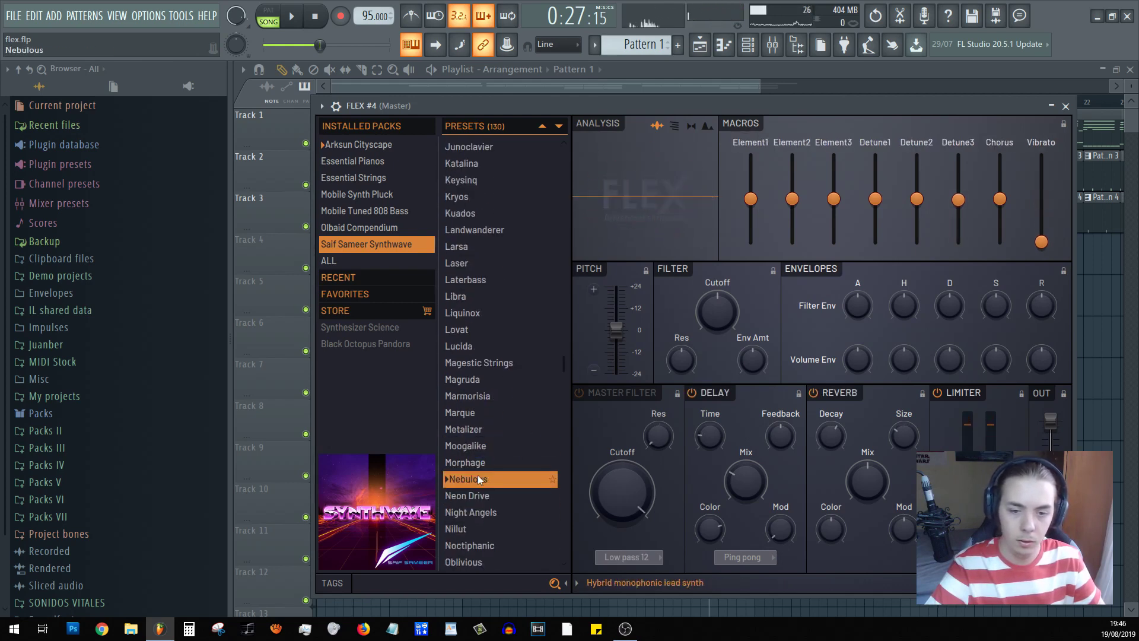
{"action": "left_click", "coordinate": [721, 52]}
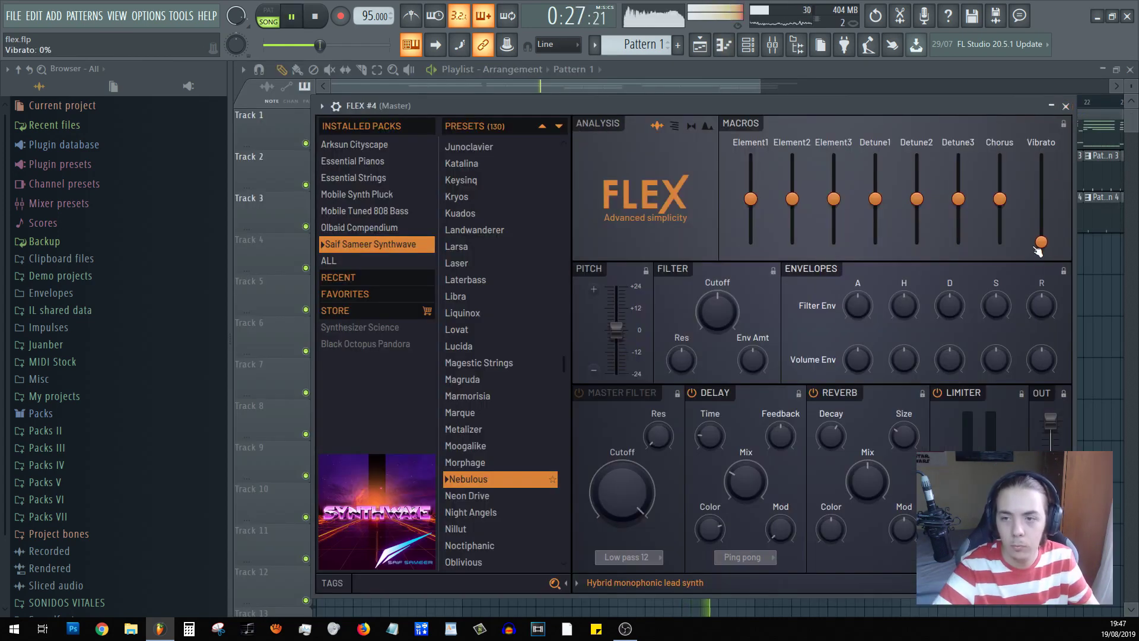
{"action": "left_click", "coordinate": [1066, 105]}
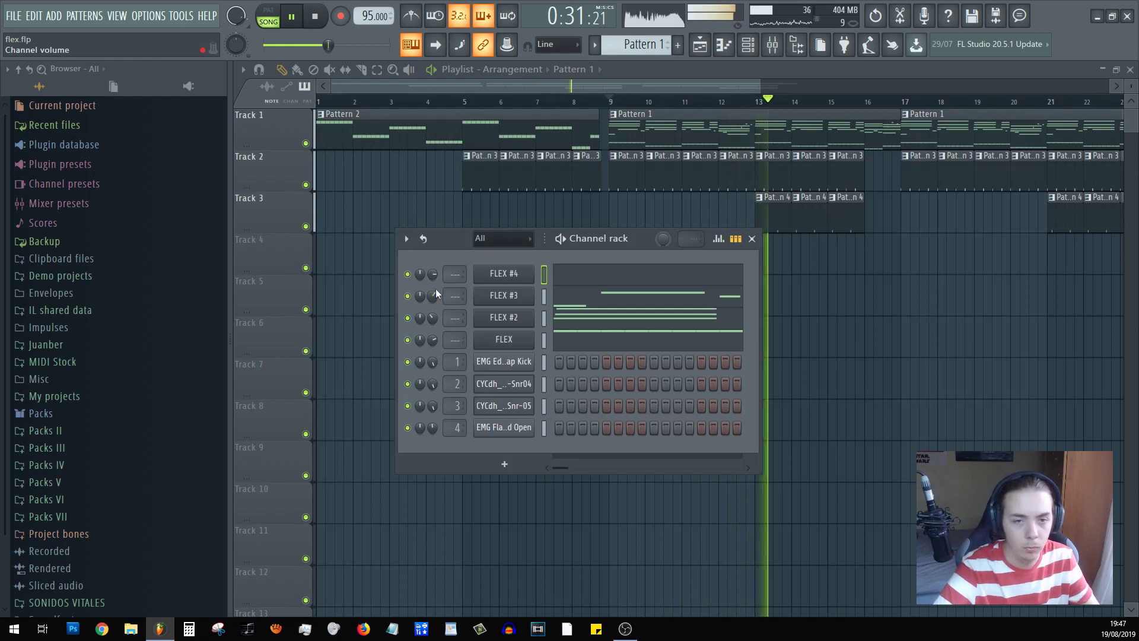
{"action": "left_click", "coordinate": [751, 239]}
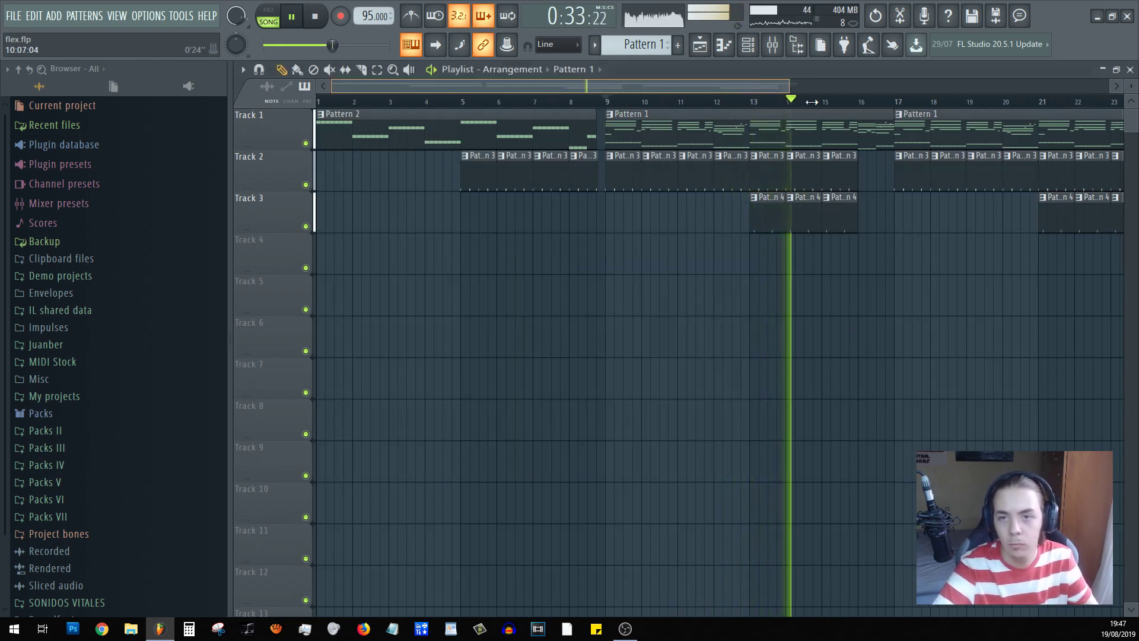
- Expand the Packs III sample folder and create a new pattern with the default name
{"action": "scroll", "coordinate": [908, 399], "scroll_direction": "down", "scroll_amount": 3}
{"action": "left_click", "coordinate": [98, 449]}
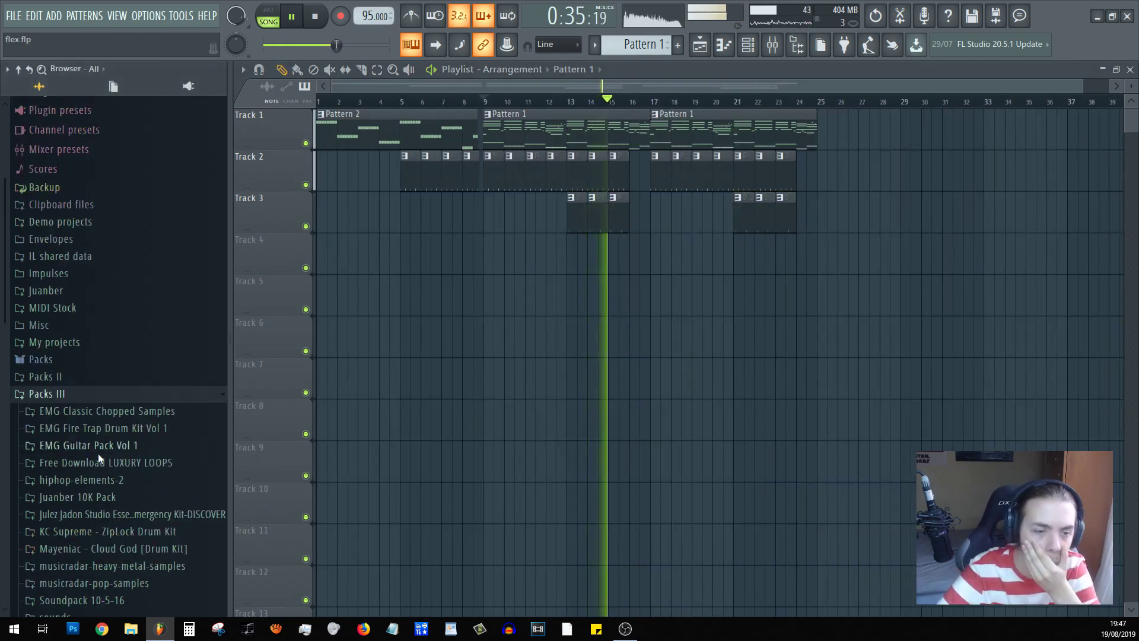
{"action": "left_click", "coordinate": [679, 47]}
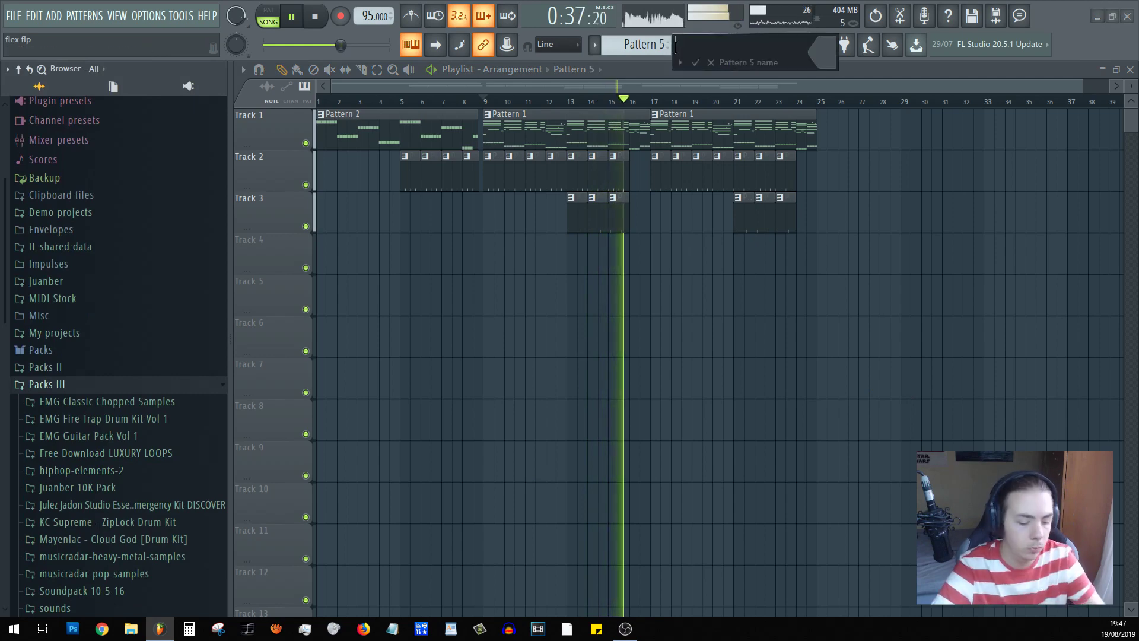
{"action": "key", "text": "Return"}
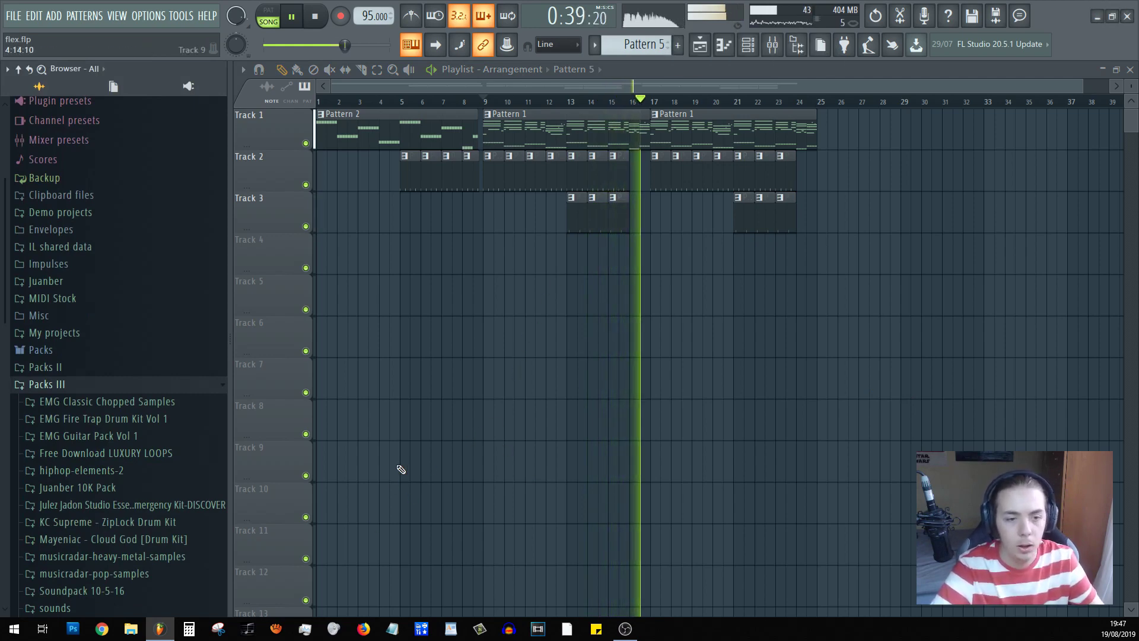
- Stop playback, find Live Hats 6 (90 BPM) in the Referesher [HiHat Midi Loop Pack] folder of Packs V and place it on Track 4 from bar 17
{"action": "key", "text": "space"}
{"action": "scroll", "coordinate": [399, 468], "scroll_direction": "down", "scroll_amount": 2}
{"action": "scroll", "coordinate": [106, 542], "scroll_direction": "down", "scroll_amount": 5}
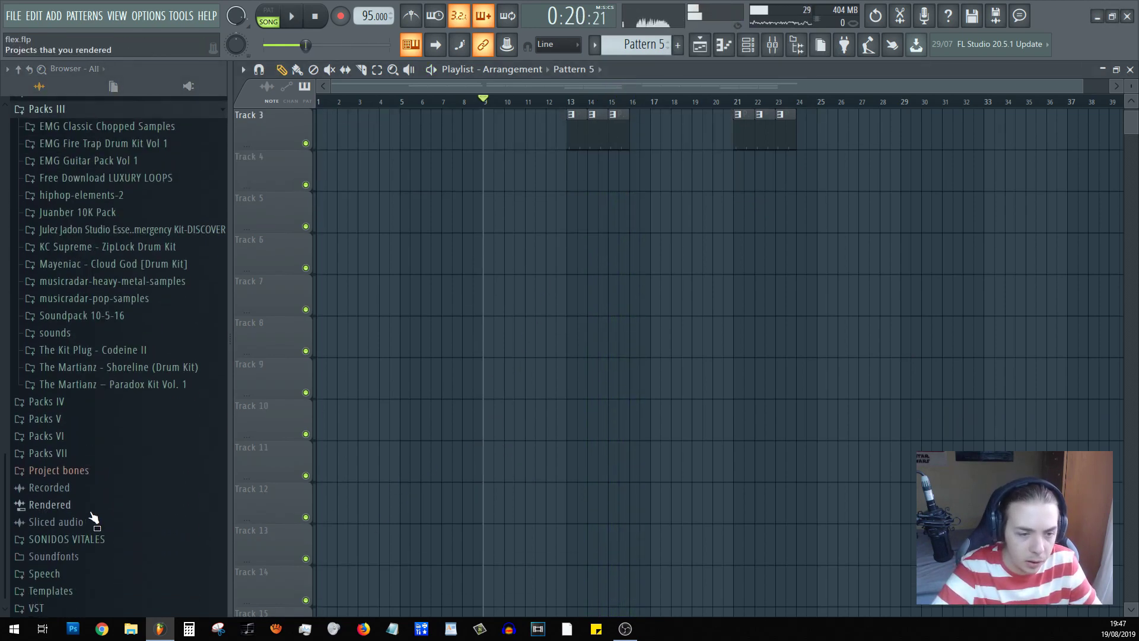
{"action": "left_click", "coordinate": [45, 419]}
{"action": "left_click", "coordinate": [72, 492]}
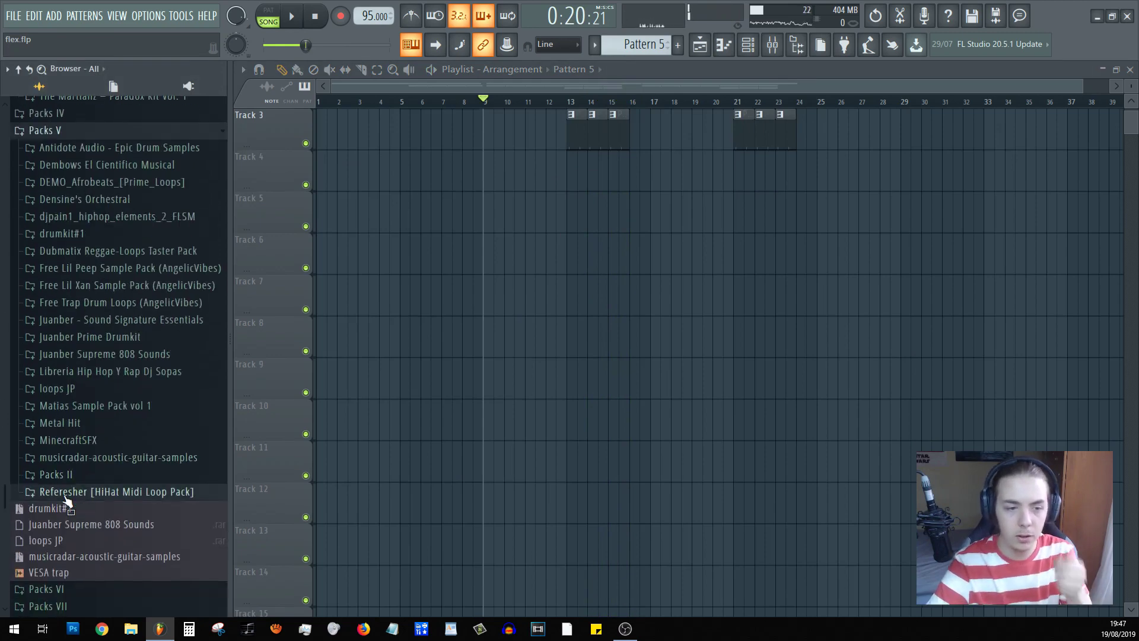
{"action": "left_click", "coordinate": [74, 526]}
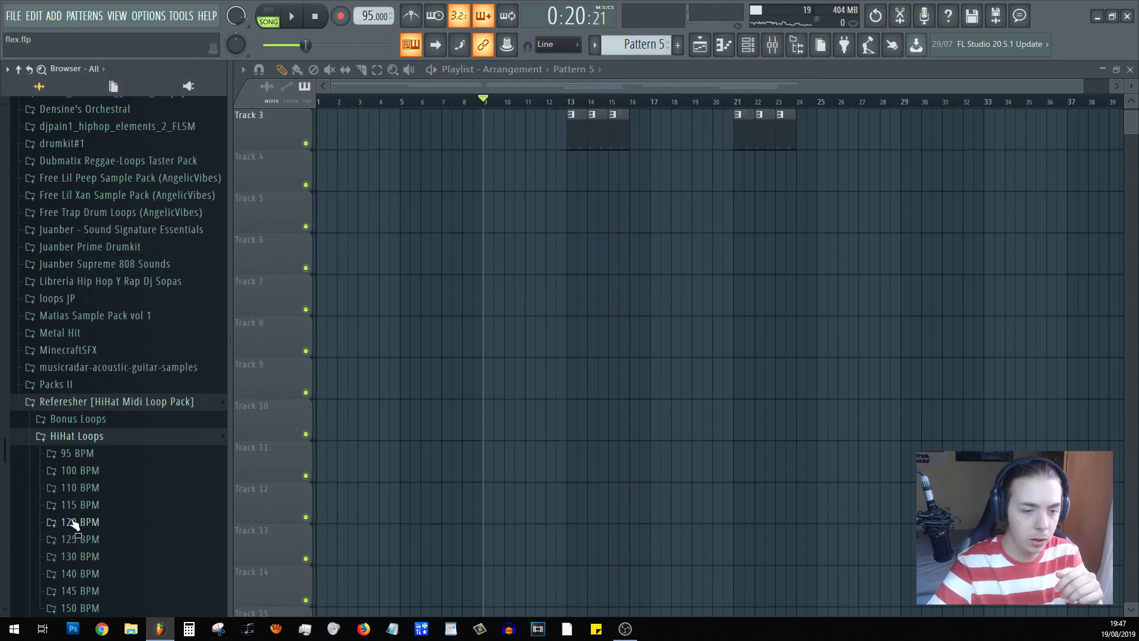
{"action": "left_click", "coordinate": [72, 438]}
{"action": "left_click", "coordinate": [63, 453]}
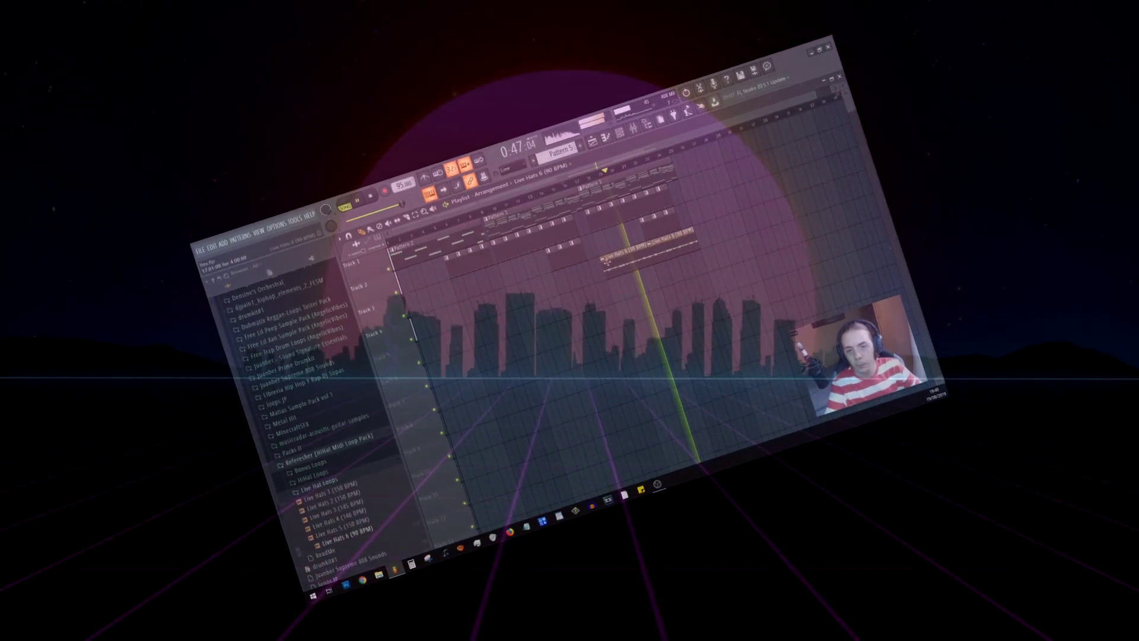
{"action": "left_click", "coordinate": [602, 260]}
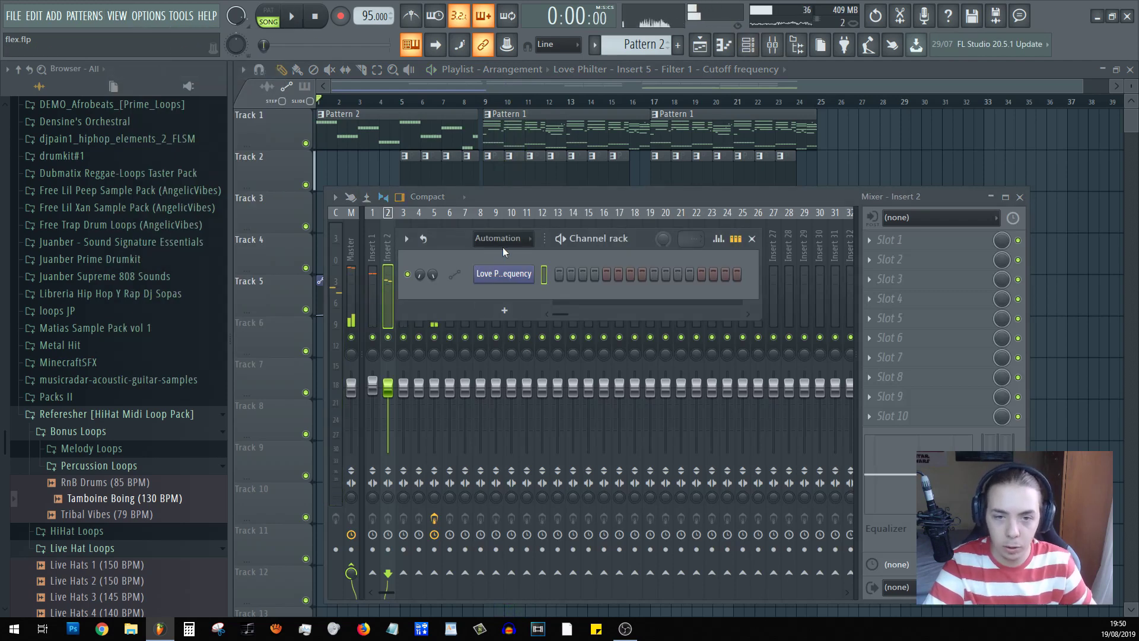
- Show the unsorted channels in the channel rack and route mixer Inserts 5 to 8 into Insert 9 instead of the Master
{"action": "left_click", "coordinate": [496, 298]}
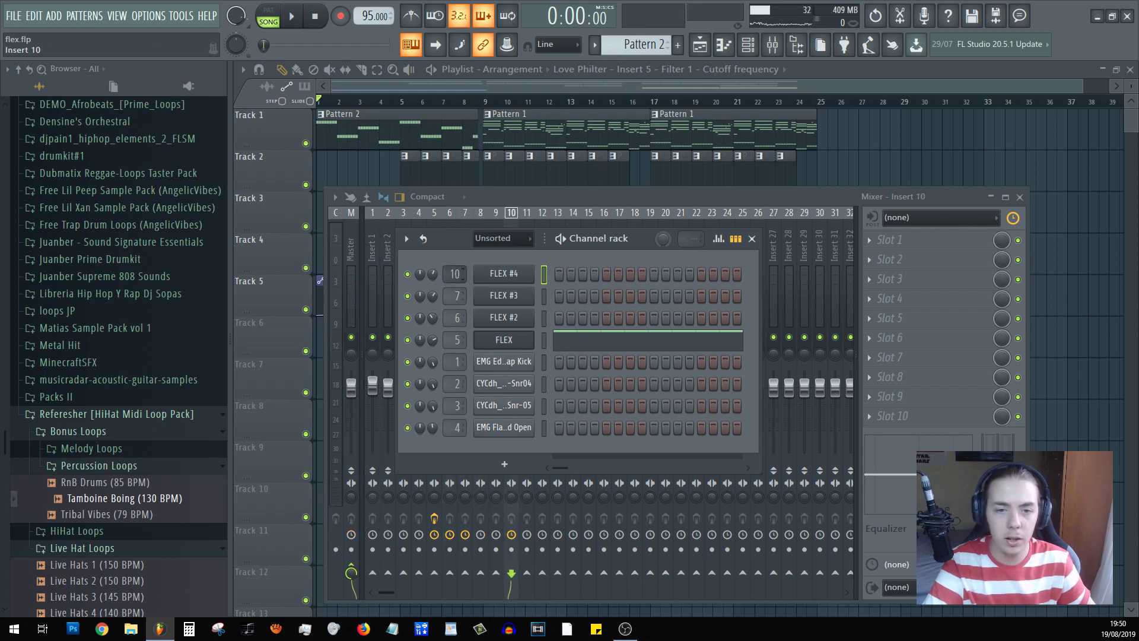
{"action": "left_click", "coordinate": [489, 211]}
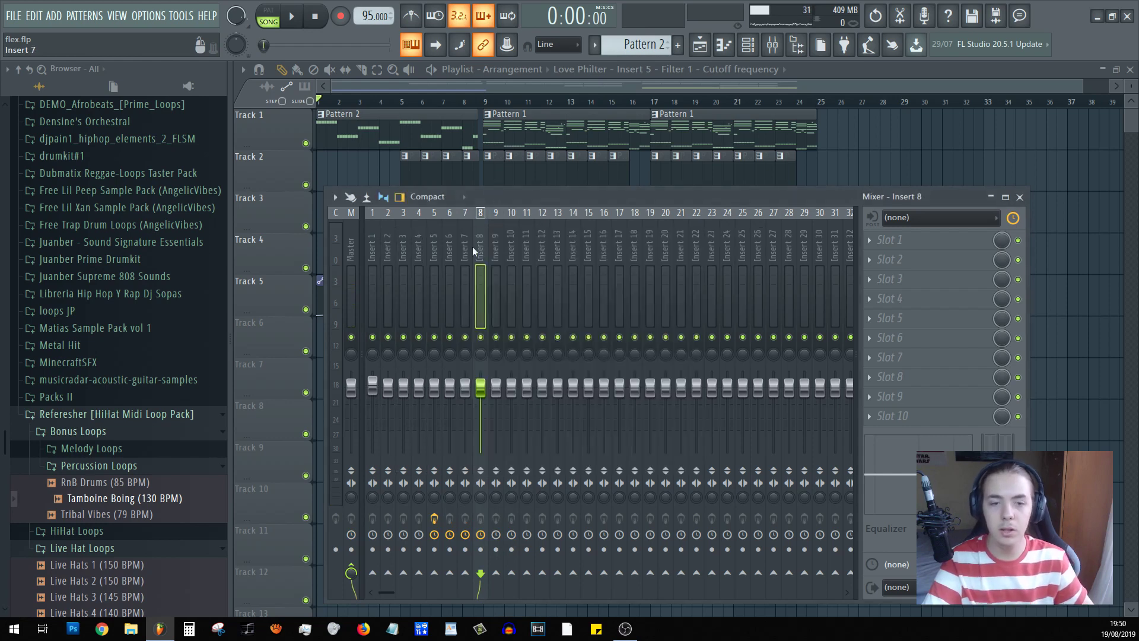
{"action": "left_click", "coordinate": [419, 244]}
{"action": "left_click", "coordinate": [433, 248]}
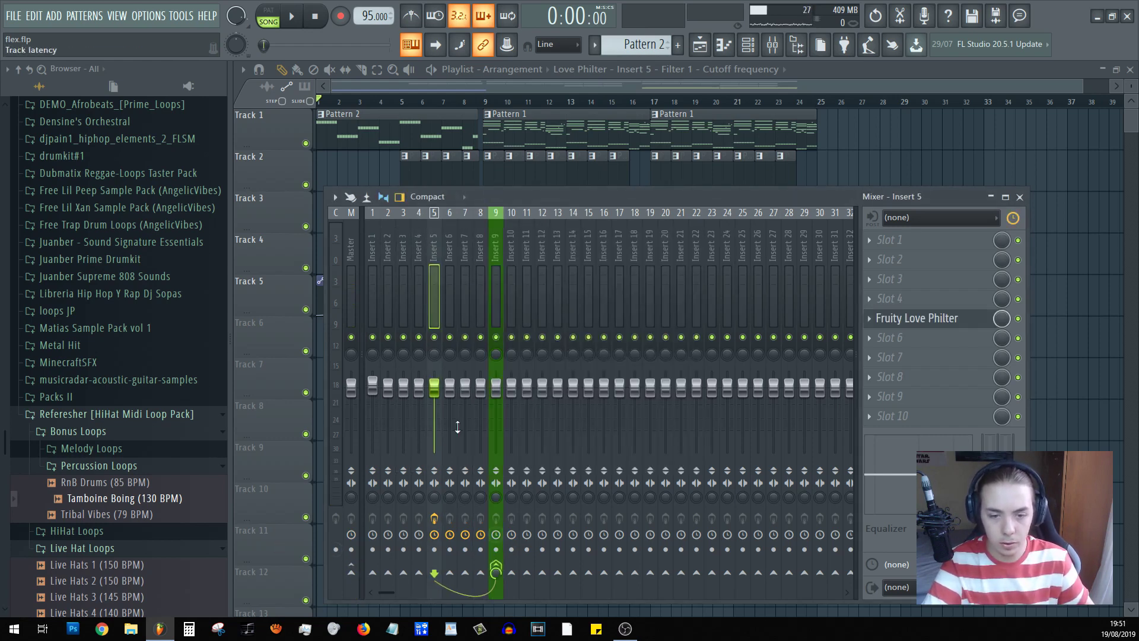
{"action": "left_click", "coordinate": [448, 246]}
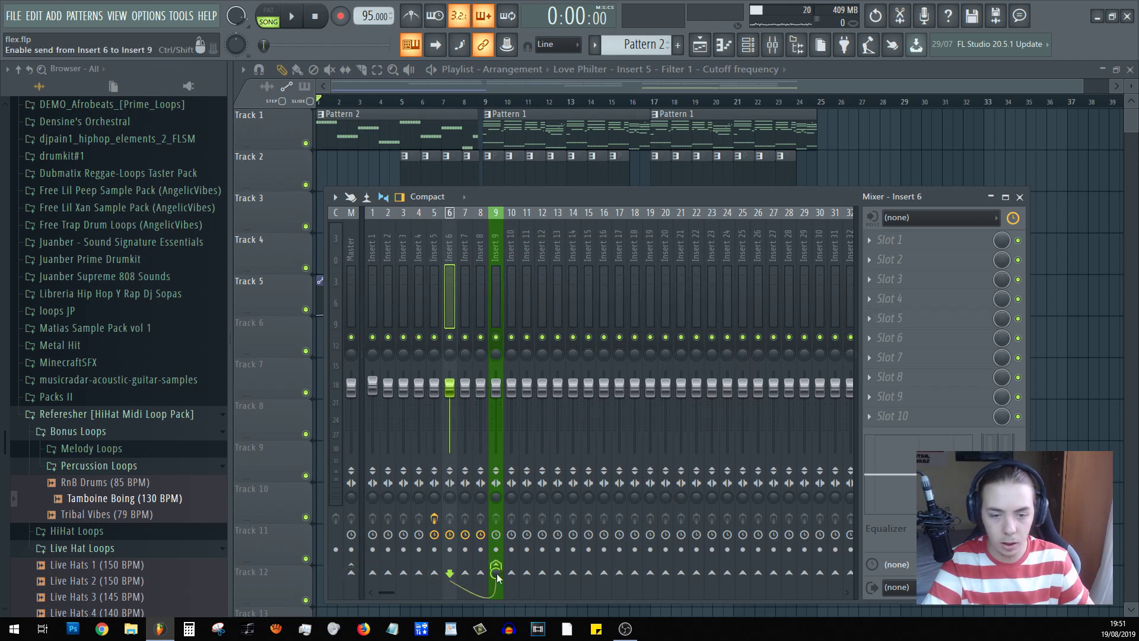
{"action": "left_click", "coordinate": [467, 265]}
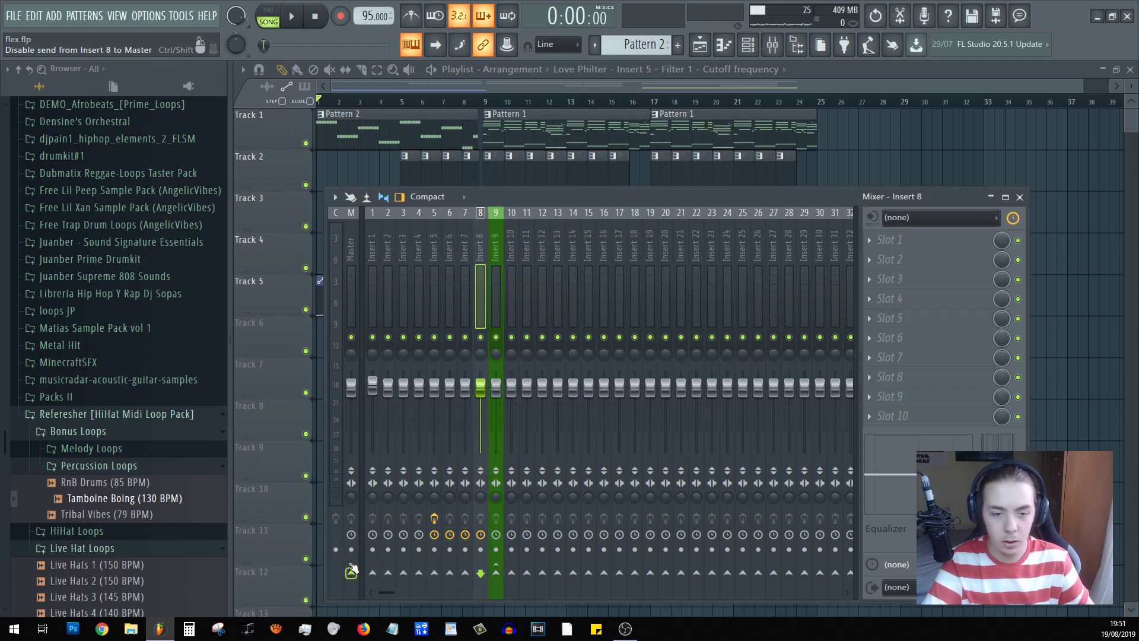
- Sidechain Insert 1 to Insert 9 in the mixer
{"action": "left_click", "coordinate": [500, 272]}
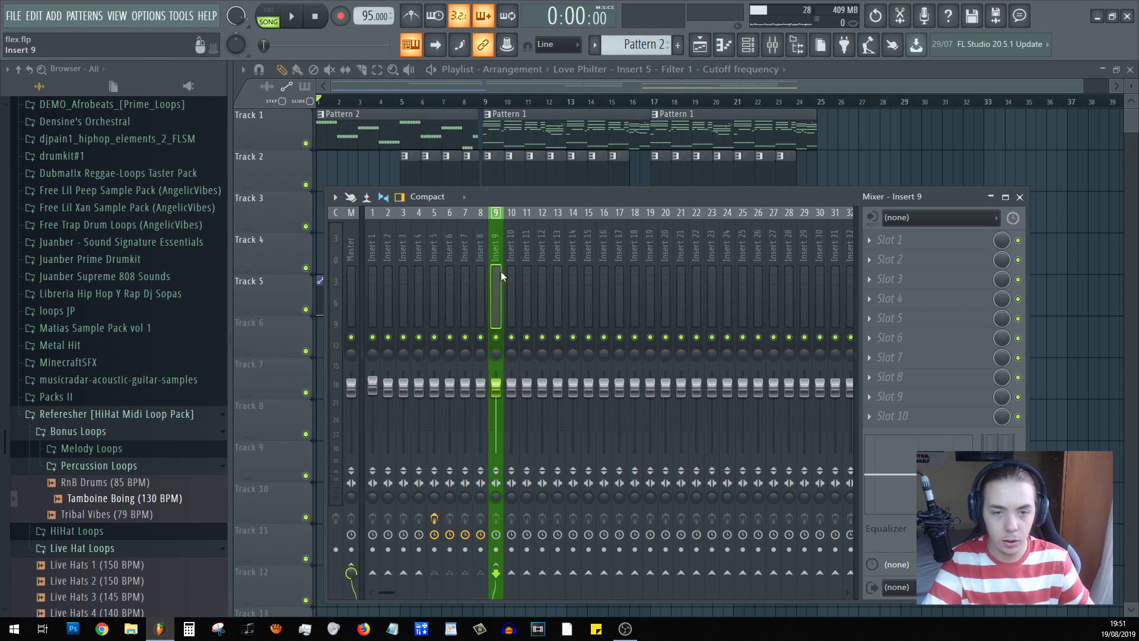
{"action": "left_click", "coordinate": [373, 259]}
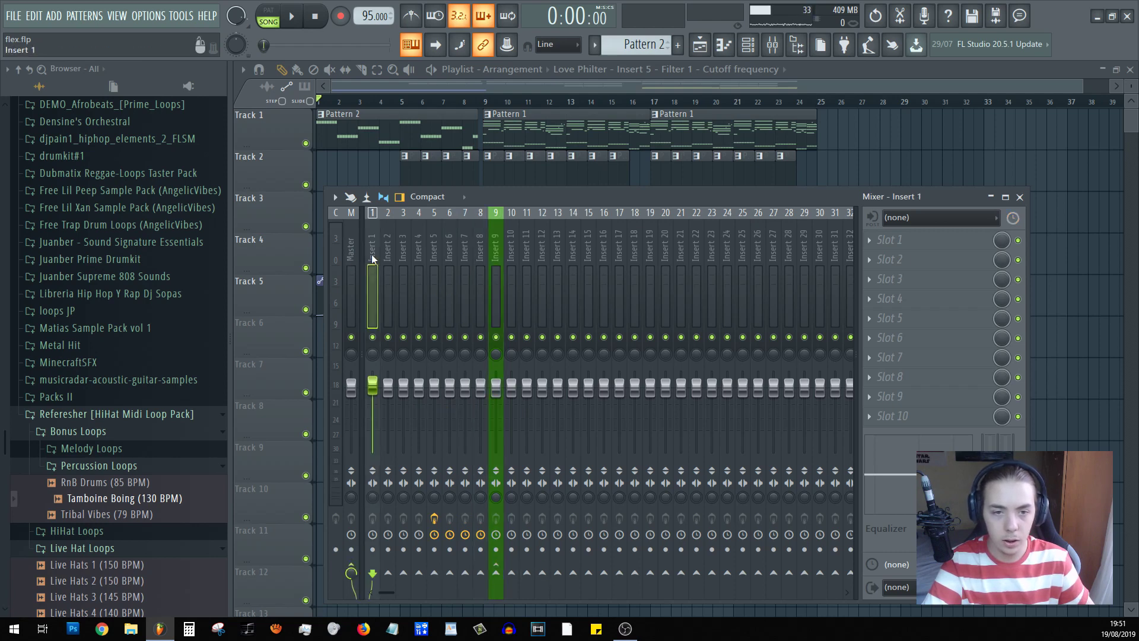
{"action": "right_click", "coordinate": [492, 574]}
{"action": "left_click", "coordinate": [522, 585]}
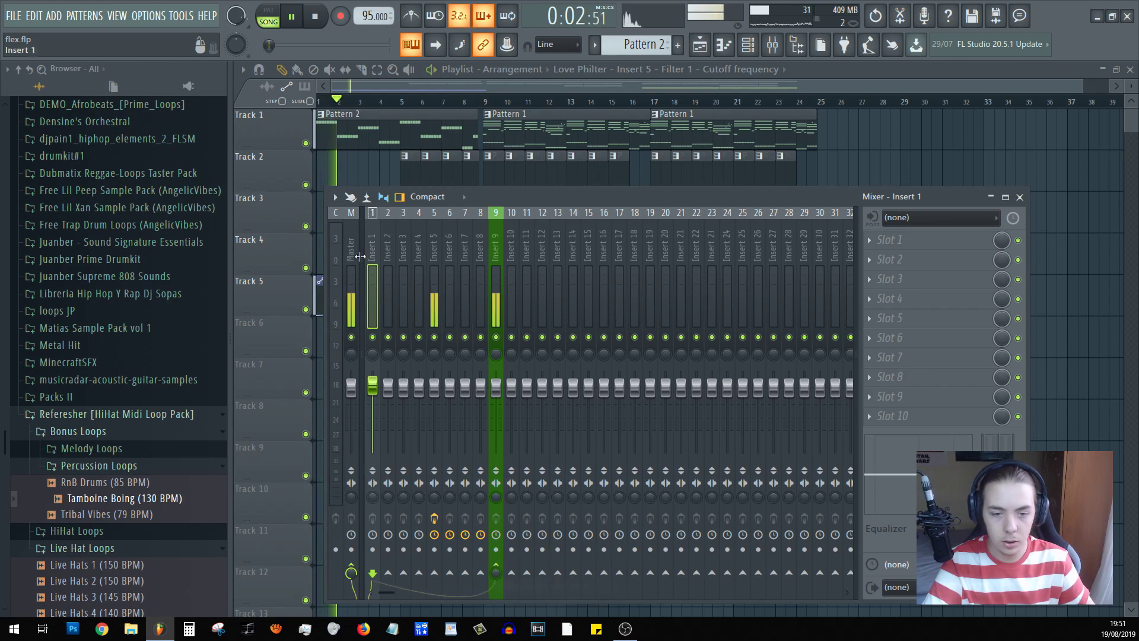
- Load Fruity Limiter into slot 5 of Insert 9 and switch it to compressor mode
{"action": "left_click", "coordinate": [492, 252]}
{"action": "left_click", "coordinate": [890, 318]}
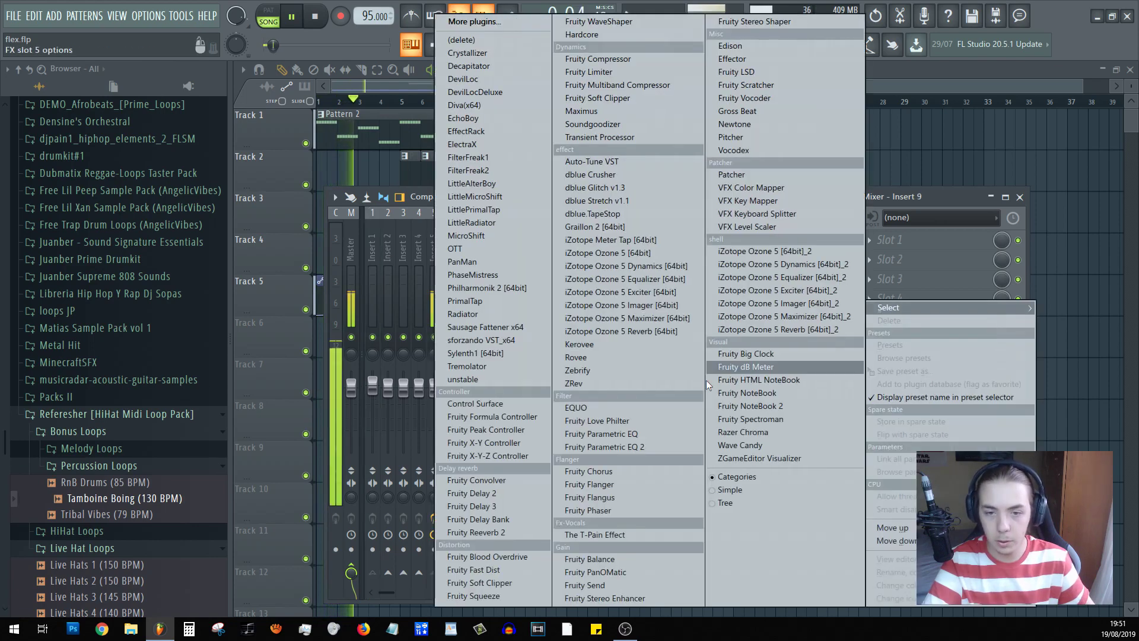
{"action": "left_click", "coordinate": [614, 72]}
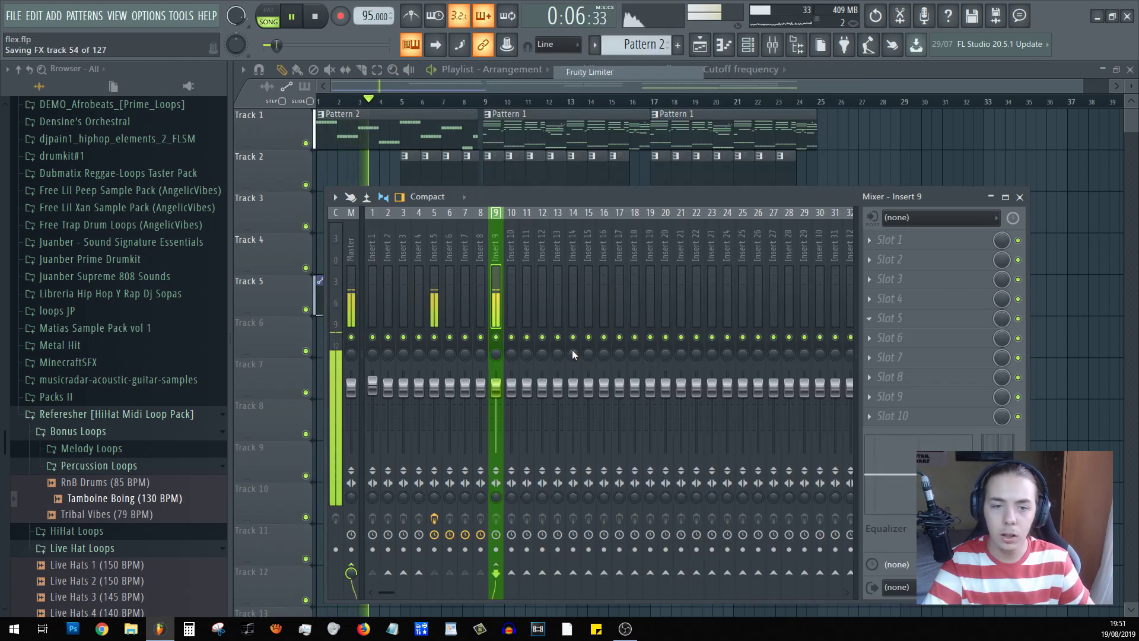
{"action": "left_click", "coordinate": [368, 345]}
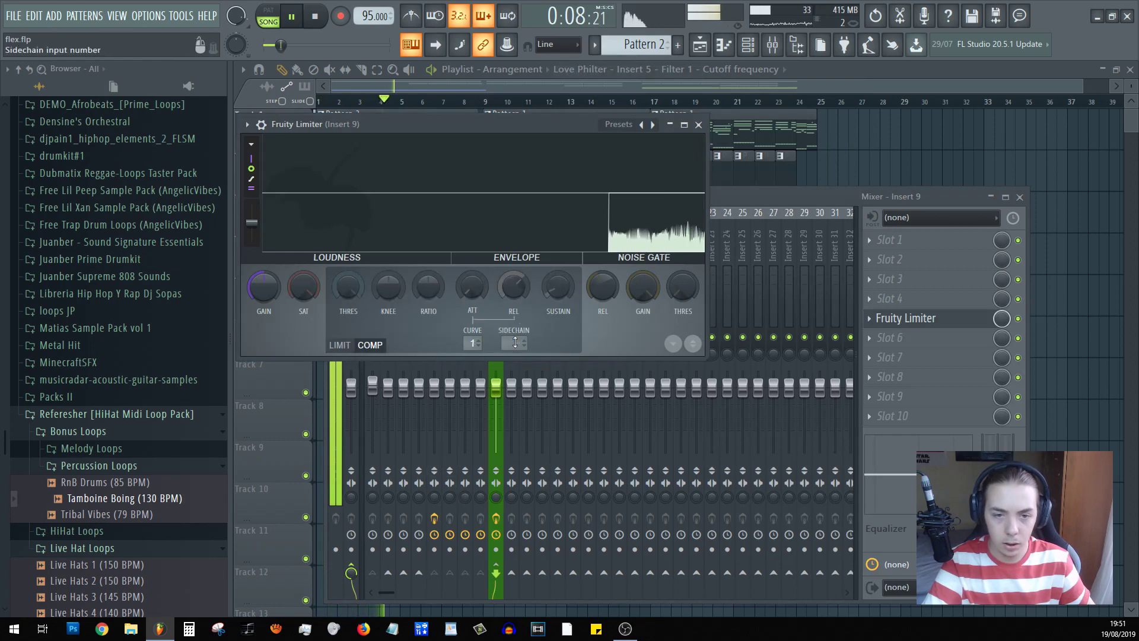
- Set the limiter's sidechain input to 1 with a lower compressor threshold, and check the result by playing from bar 9 with Insert 1 soloed
{"action": "left_click", "coordinate": [514, 343]}
{"action": "left_click", "coordinate": [541, 365]}
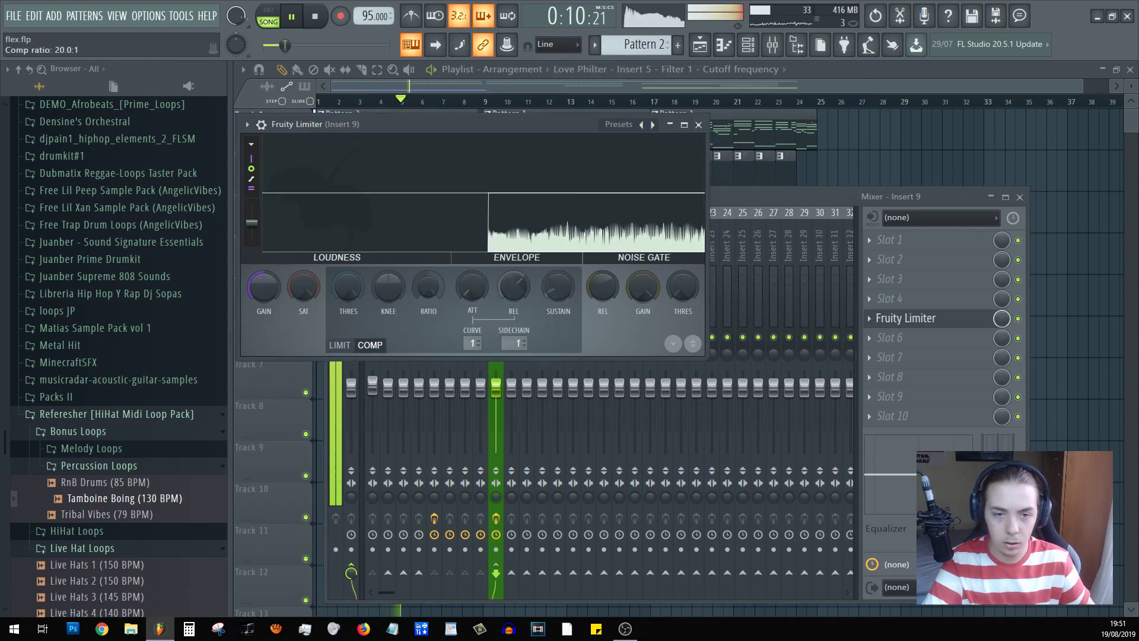
{"action": "left_click_drag", "start_coordinate": [348, 287], "coordinate": [349, 323]}
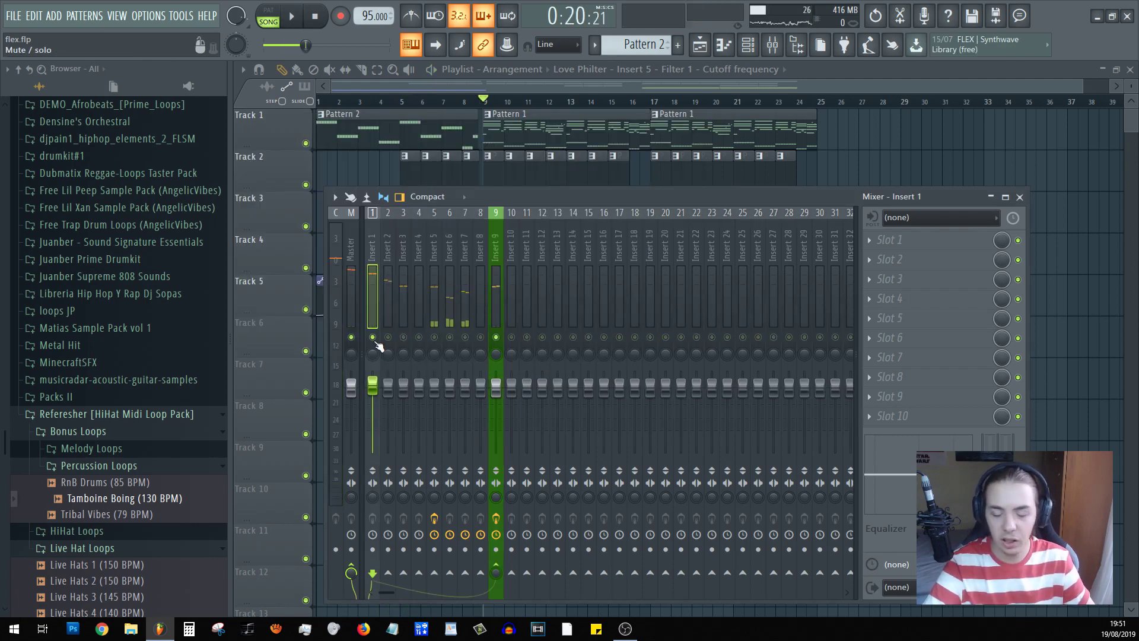
{"action": "key", "text": "space"}
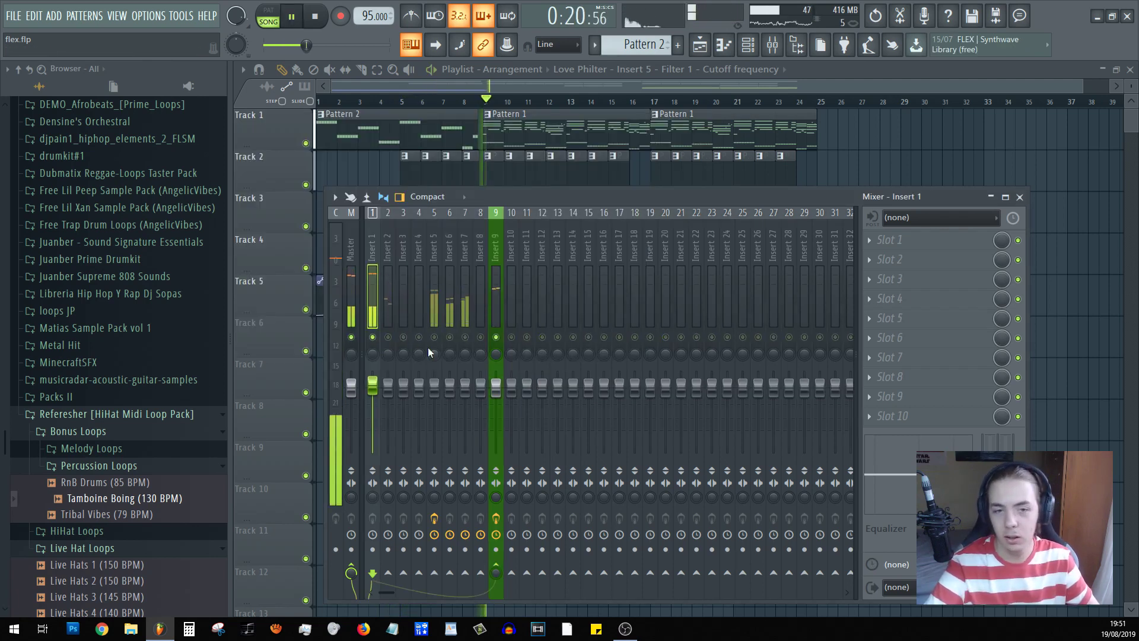
{"action": "key", "text": "space"}
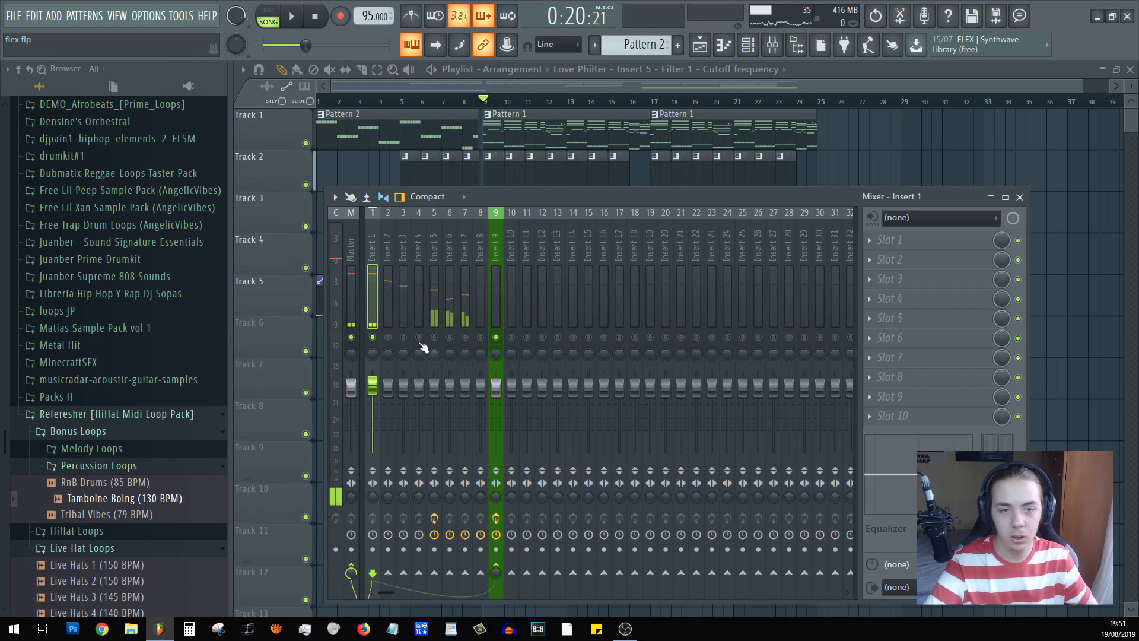
- Inspect the FLEX #4 notes of Pattern 1 and the kick notes of Pattern 3 in the piano roll
{"action": "left_click", "coordinate": [506, 139]}
{"action": "double_click", "coordinate": [507, 140]}
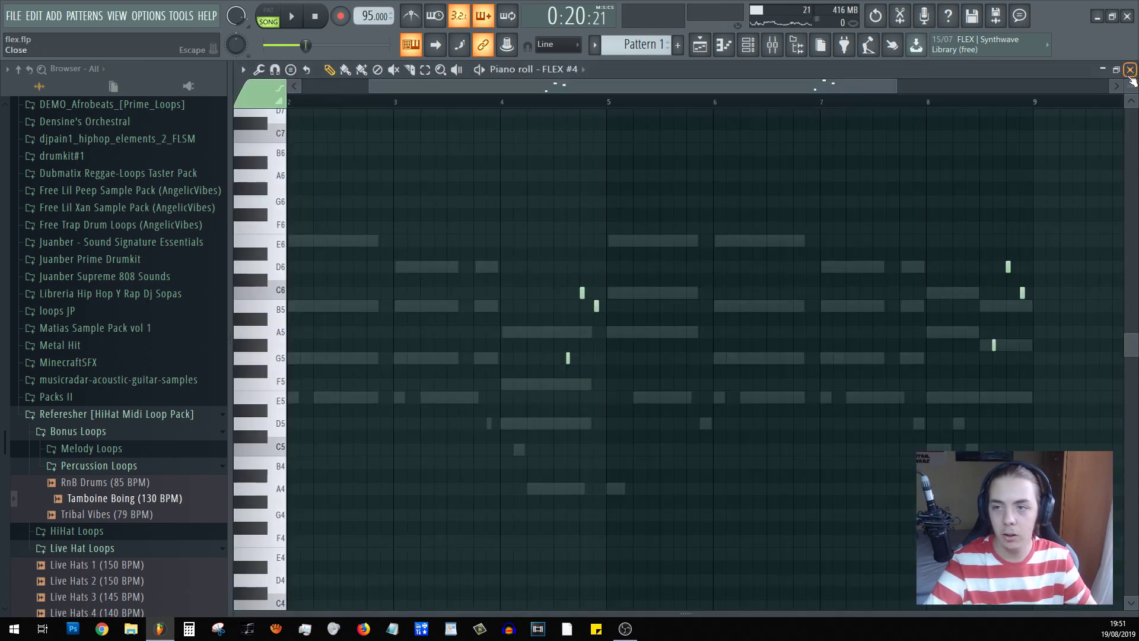
{"action": "left_click", "coordinate": [1131, 70]}
{"action": "double_click", "coordinate": [497, 173]}
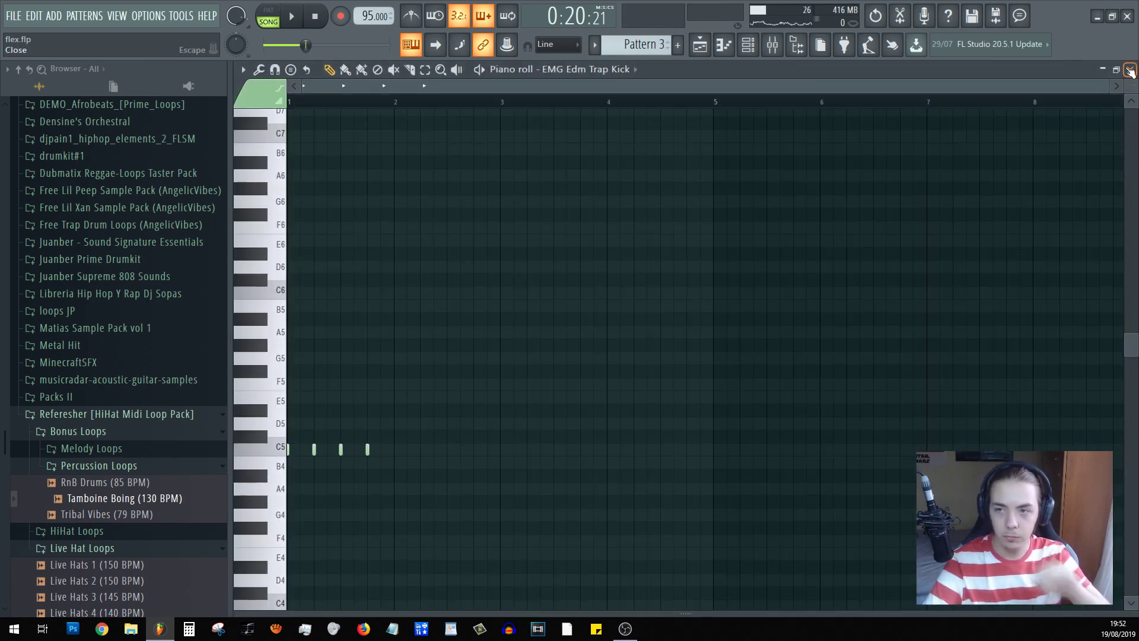
{"action": "left_click", "coordinate": [1130, 70]}
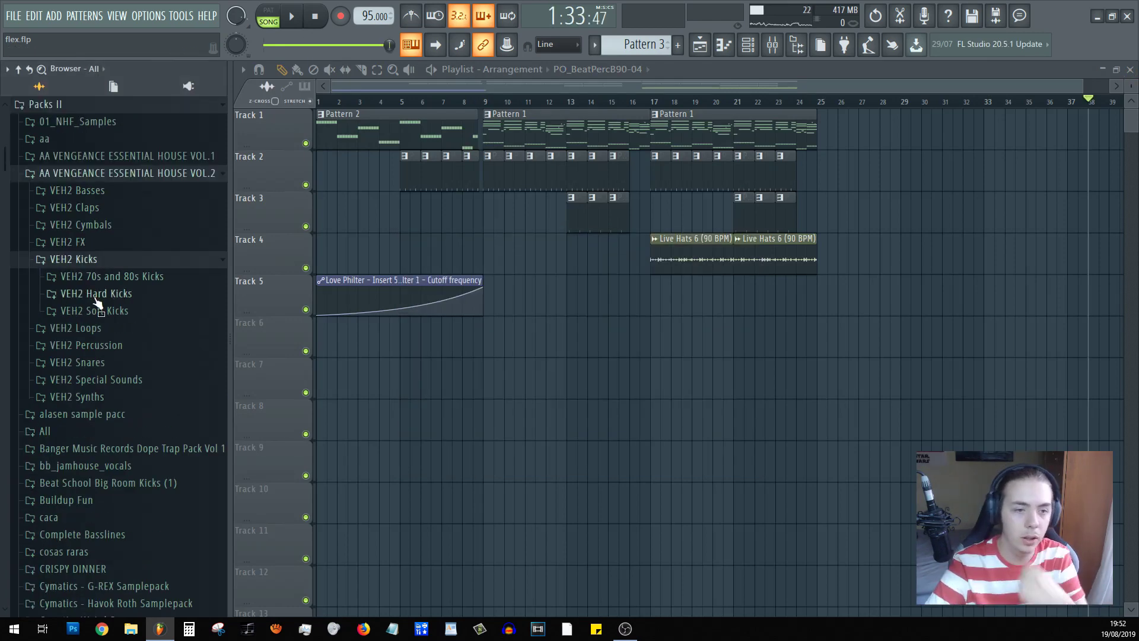
- Browse the VEH2 Hard Kicks and VEH2 70s and 80s Kicks folders, audition kick 06 and show the mixer
{"action": "left_click", "coordinate": [110, 294]}
{"action": "scroll", "coordinate": [112, 309], "scroll_direction": "up", "scroll_amount": 3}
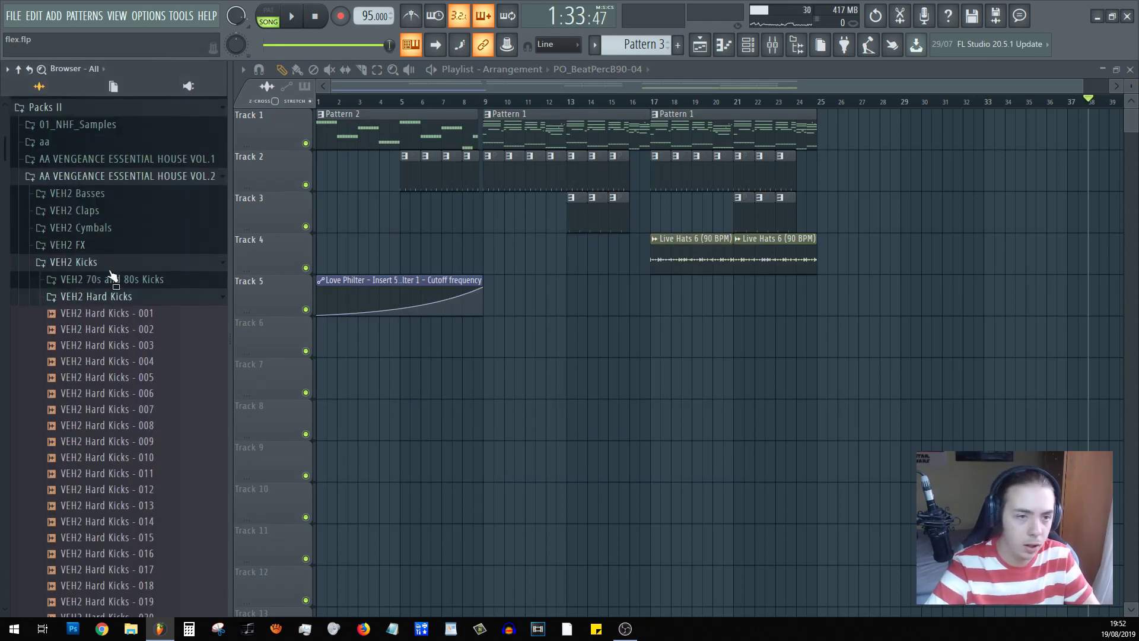
{"action": "left_click", "coordinate": [105, 288]}
{"action": "scroll", "coordinate": [103, 288], "scroll_direction": "up", "scroll_amount": 4}
{"action": "left_click", "coordinate": [166, 394]}
{"action": "key", "text": "F9"}
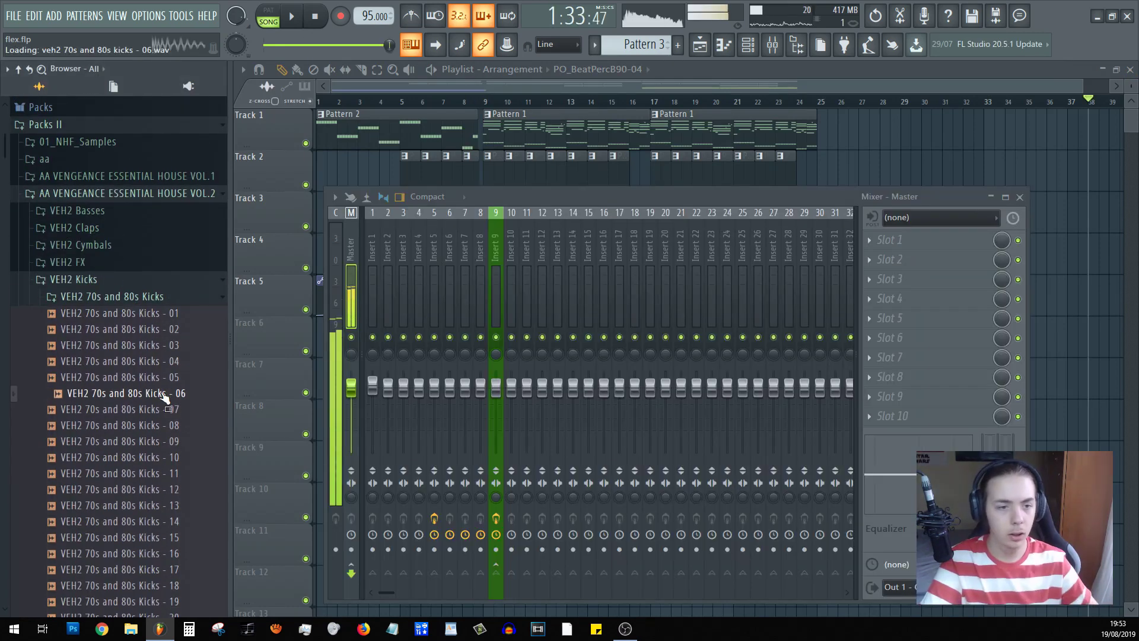
- Audition the VEH2 70s and 80s Kicks samples from 01 to 08
{"action": "left_click", "coordinate": [137, 314]}
{"action": "key", "text": "Down"}
{"action": "key", "text": "Down"}
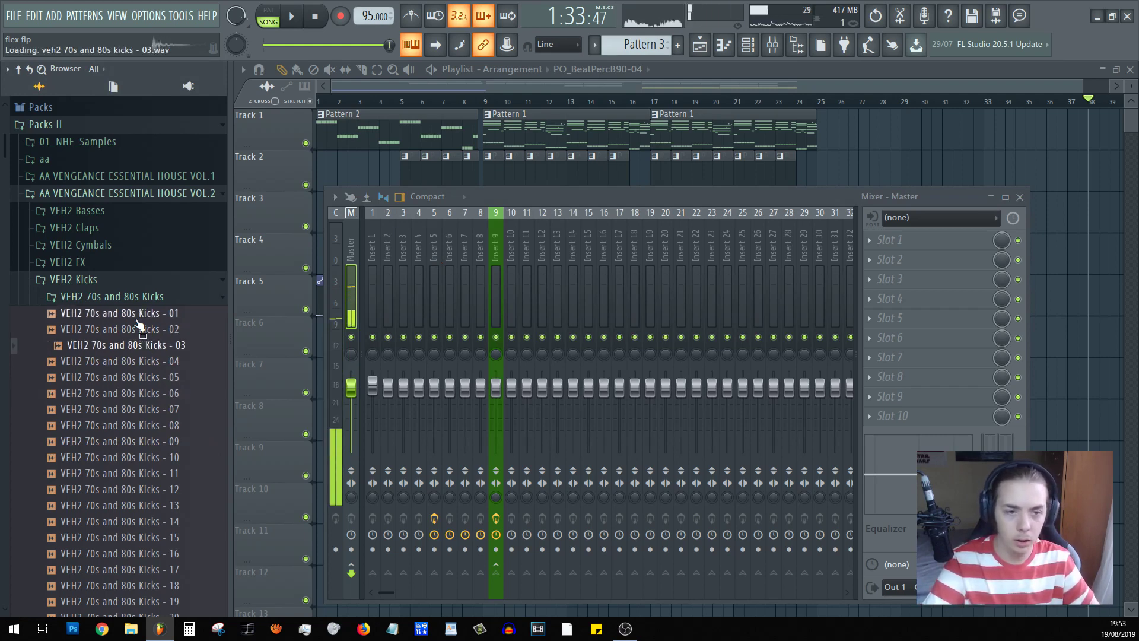
{"action": "key", "text": "Down"}
{"action": "key", "text": "Down"}
{"action": "key", "text": "Down"}
{"action": "key", "text": "Down"}
{"action": "key", "text": "Down"}
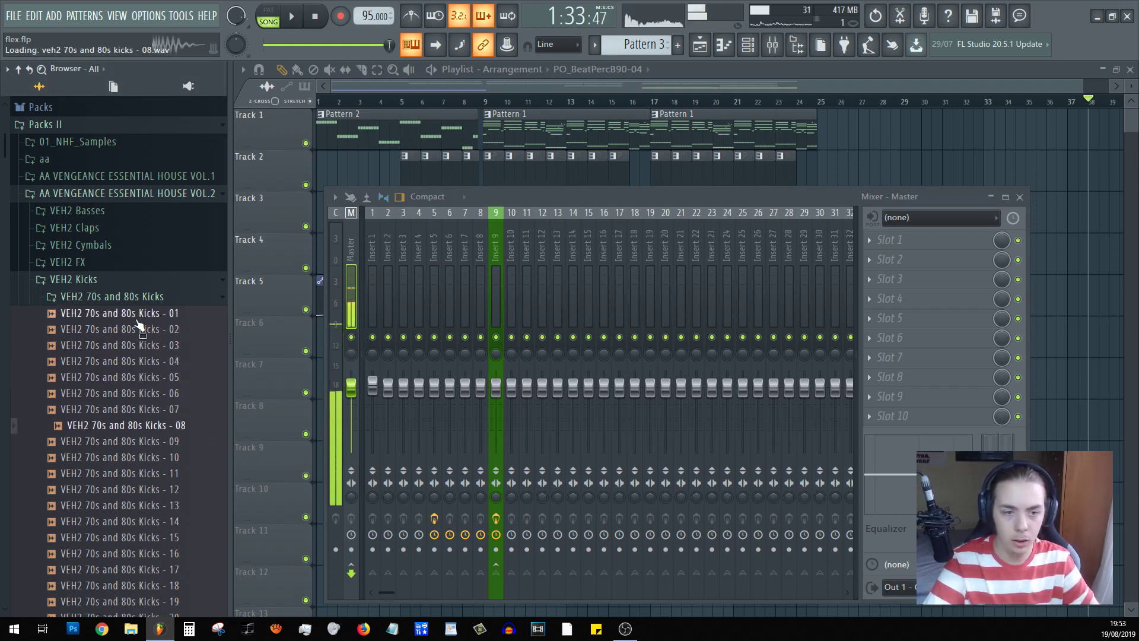
- Replace the EMG Edm Trap Kick channel's sample with VEH2 70s and 80s Kicks - 08 and play the song with the mixer open
{"action": "left_click", "coordinate": [1018, 201]}
{"action": "left_click_drag", "start_coordinate": [132, 428], "coordinate": [478, 394]}
{"action": "key", "text": "space"}
{"action": "left_click", "coordinate": [149, 16]}
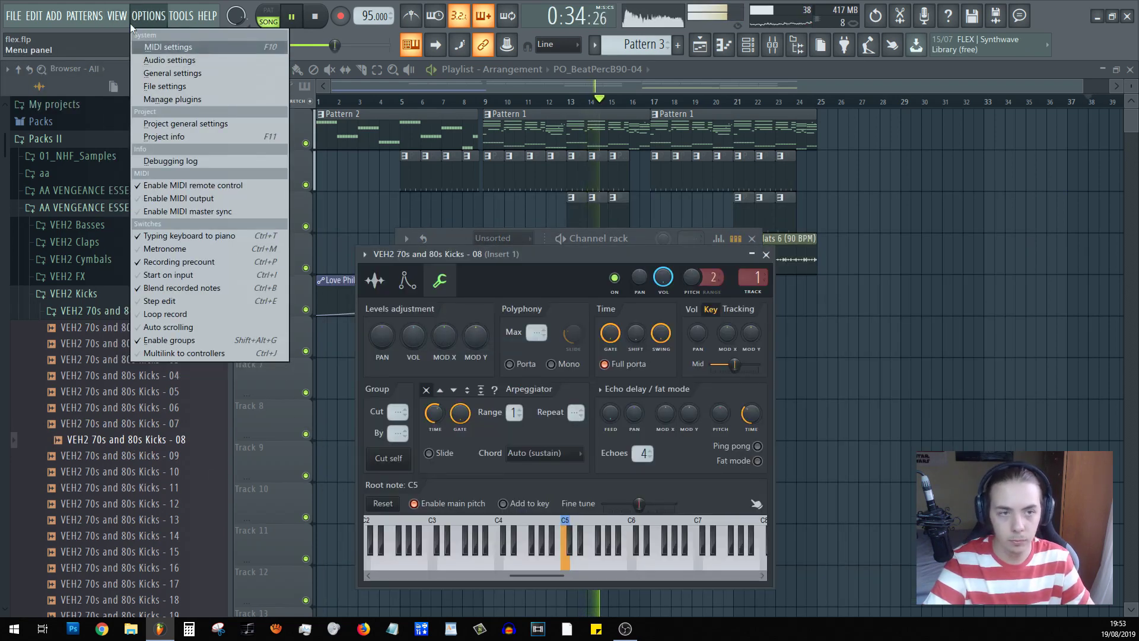
{"action": "mouse_move", "coordinate": [122, 17]}
{"action": "left_click", "coordinate": [130, 86]}
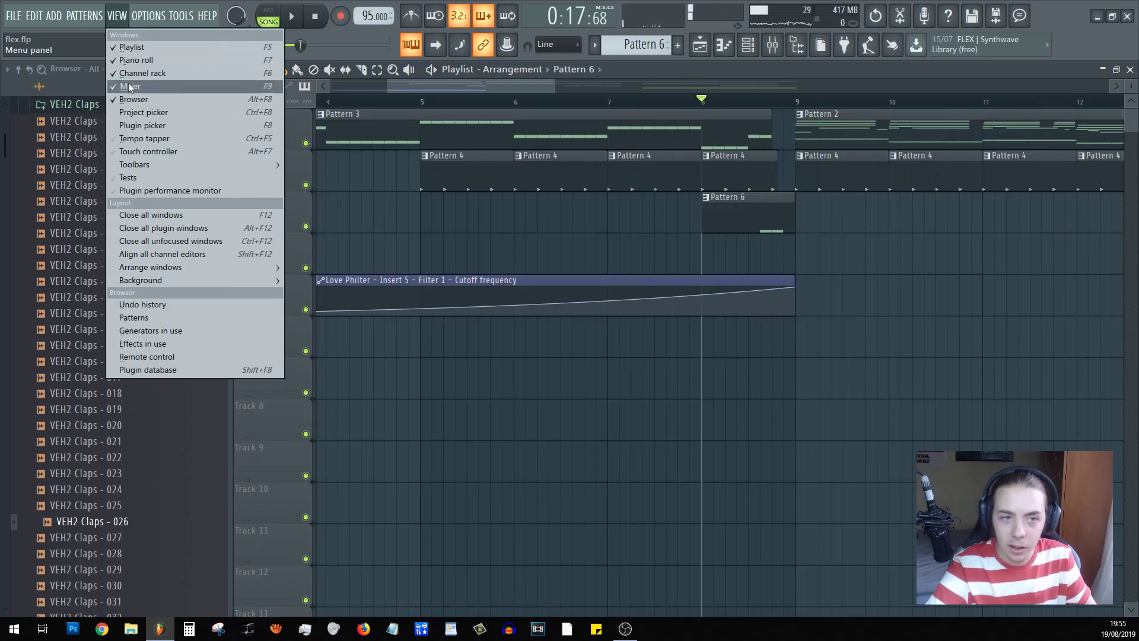
- Show the mixer and solo Insert 3 to hear it during playback from bar 8
{"action": "left_click", "coordinate": [128, 83]}
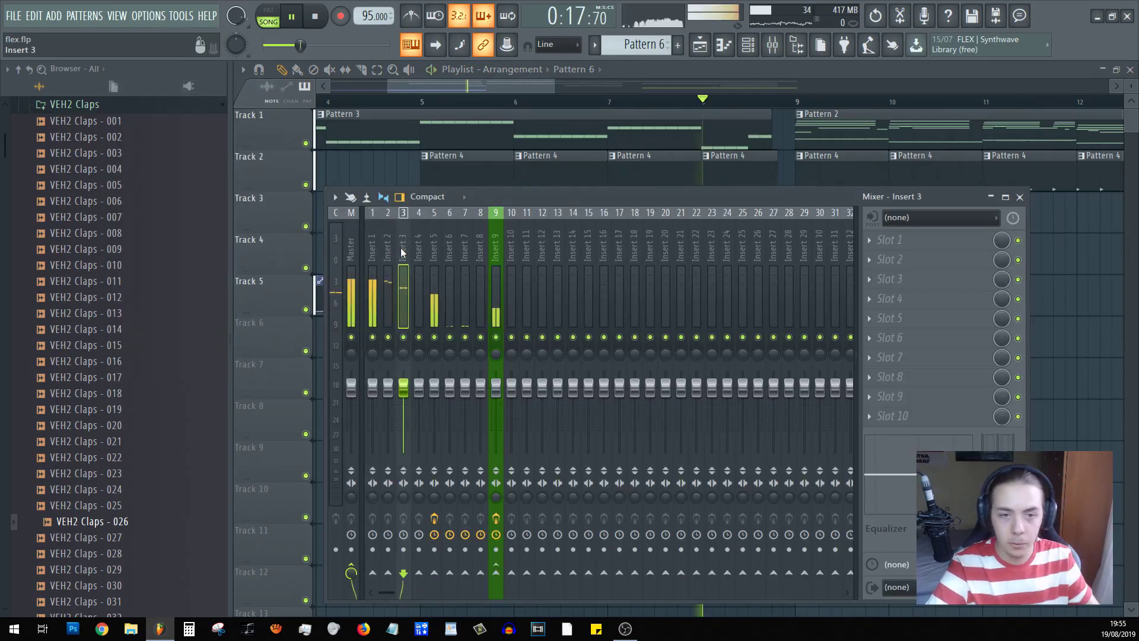
{"action": "right_click", "coordinate": [403, 336]}
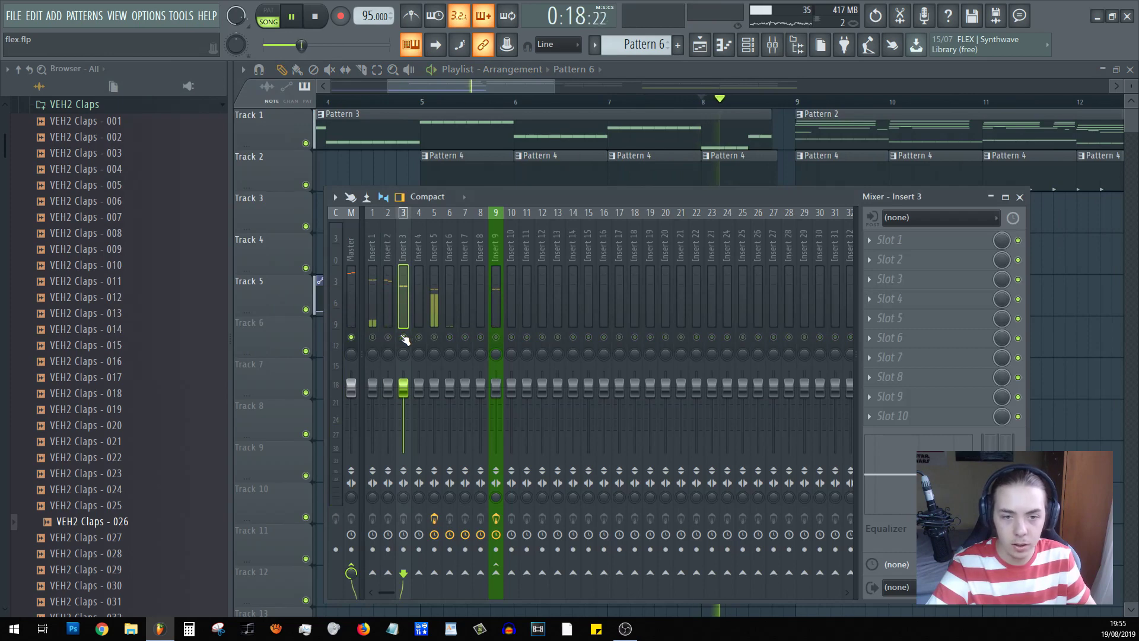
{"action": "key", "text": "space"}
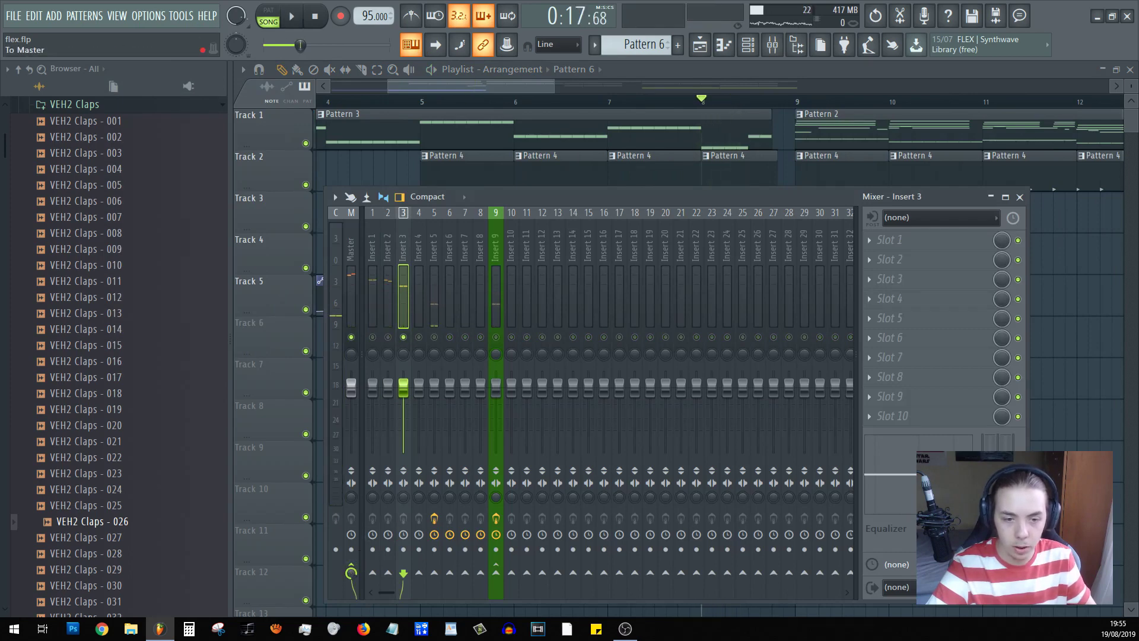
- Route Insert 2 to Insert 10 instead of the Master and clear the solo in the mixer
{"action": "left_click", "coordinate": [386, 247]}
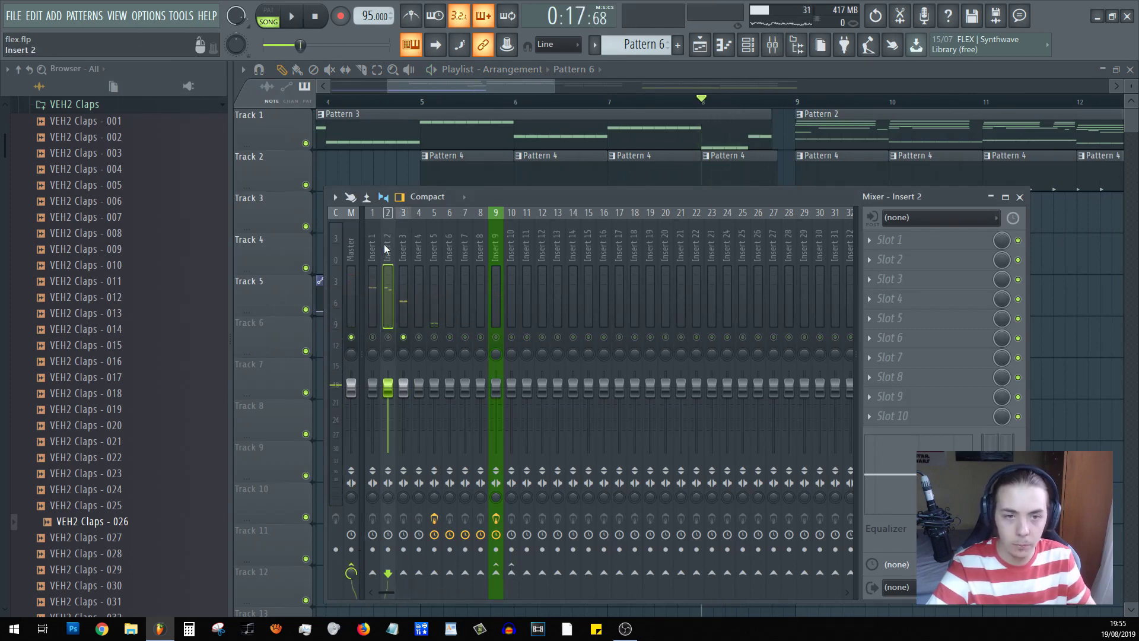
{"action": "left_click", "coordinate": [504, 569]}
{"action": "right_click", "coordinate": [512, 336]}
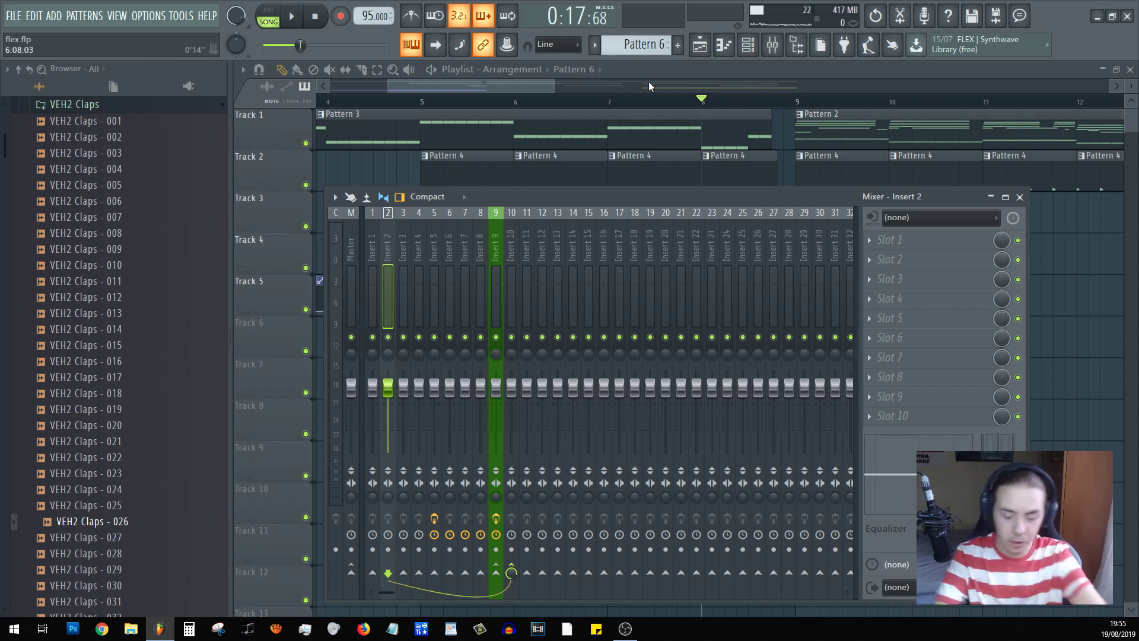
- Add Fruity Reeverb 2 to Insert 10, apply the Drum Room preset and compare it with neighbouring presets such as Piano
{"action": "left_click", "coordinate": [509, 245]}
{"action": "left_click", "coordinate": [246, 125]}
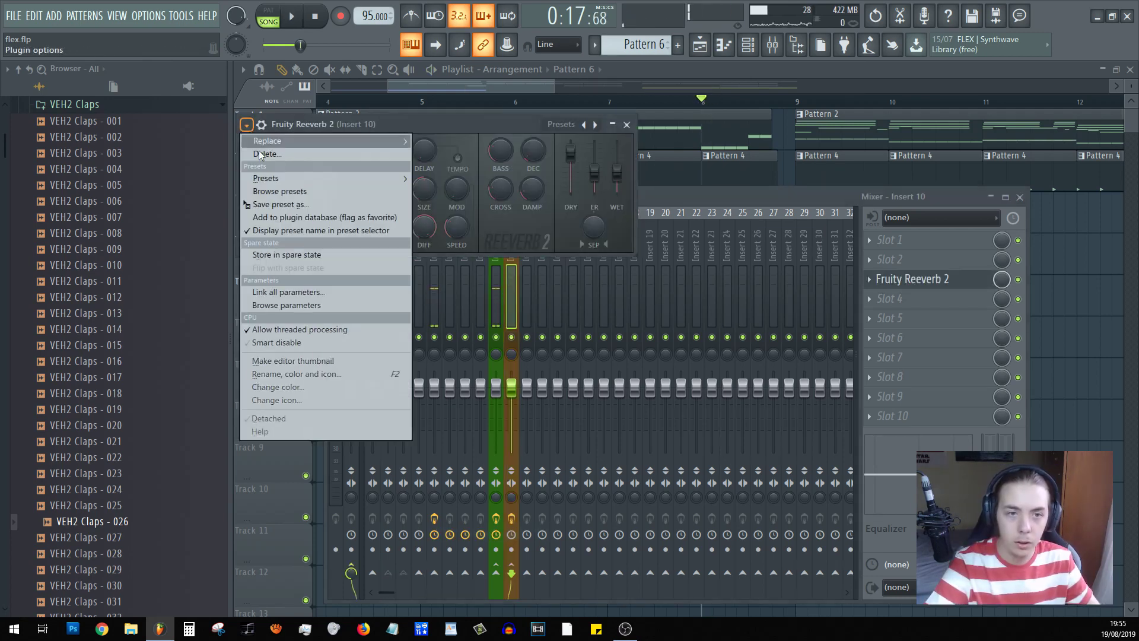
{"action": "mouse_move", "coordinate": [276, 178]}
{"action": "left_click", "coordinate": [440, 220]}
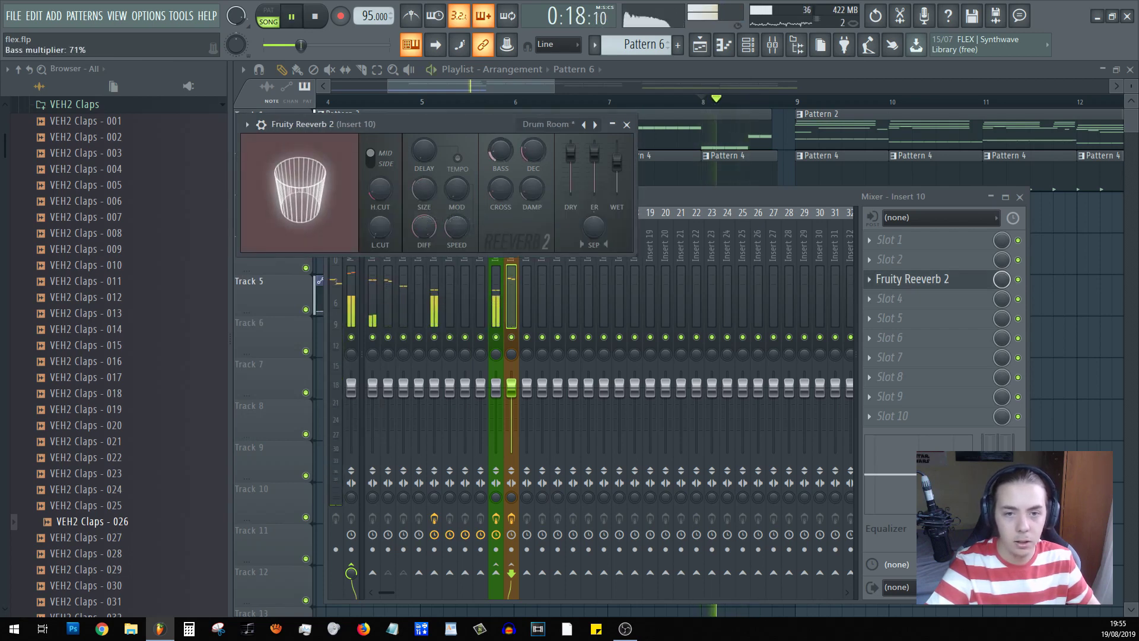
{"action": "left_click", "coordinate": [586, 124]}
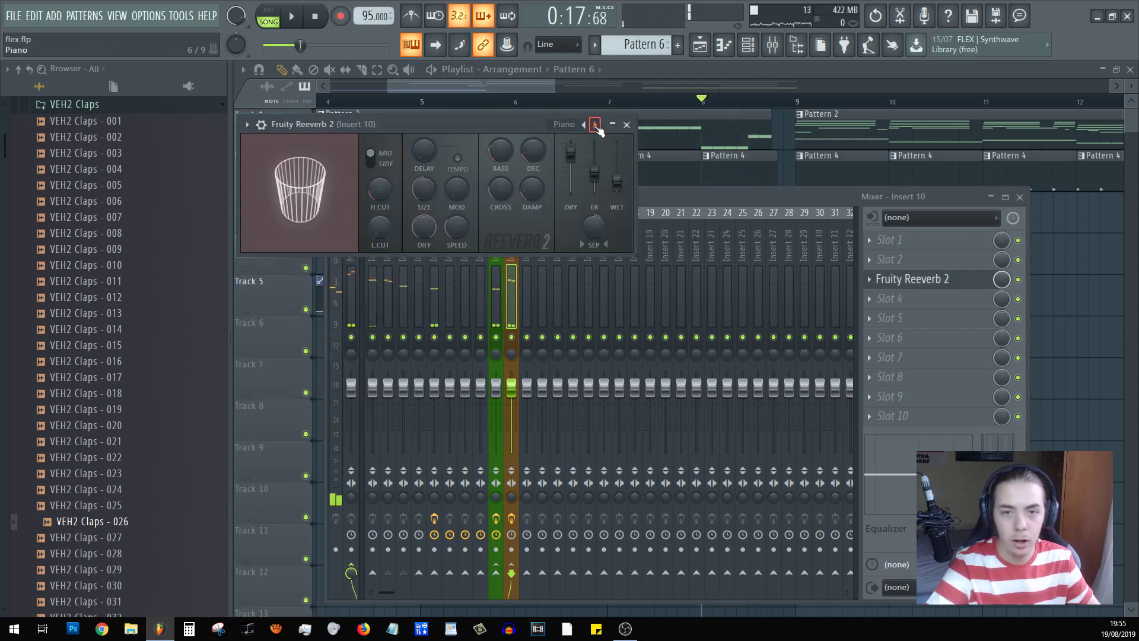
{"action": "left_click", "coordinate": [584, 125]}
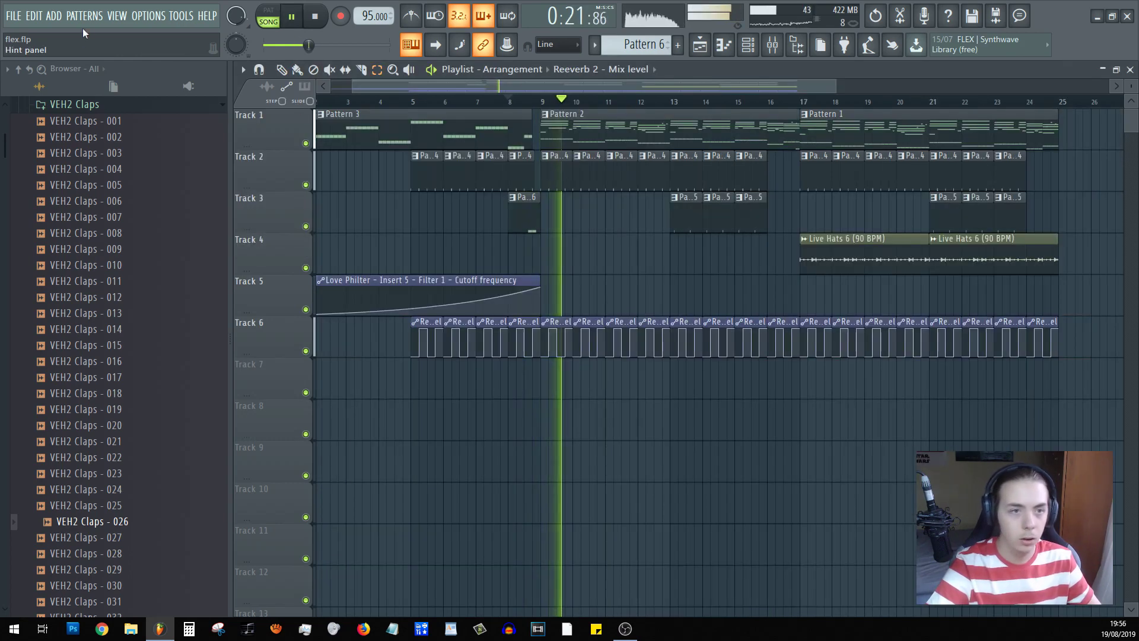
{"action": "left_click", "coordinate": [117, 16]}
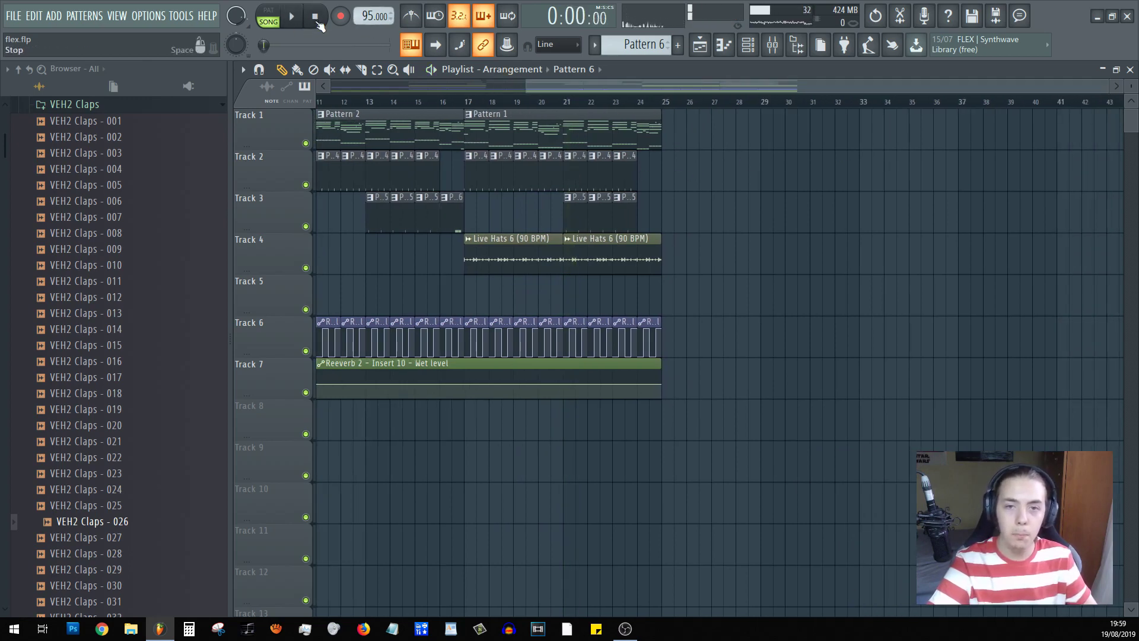
- Place a Pattern 1 clip at bar 25 on Track 1 and turn it into a separate, unique pattern
{"action": "left_click", "coordinate": [679, 133]}
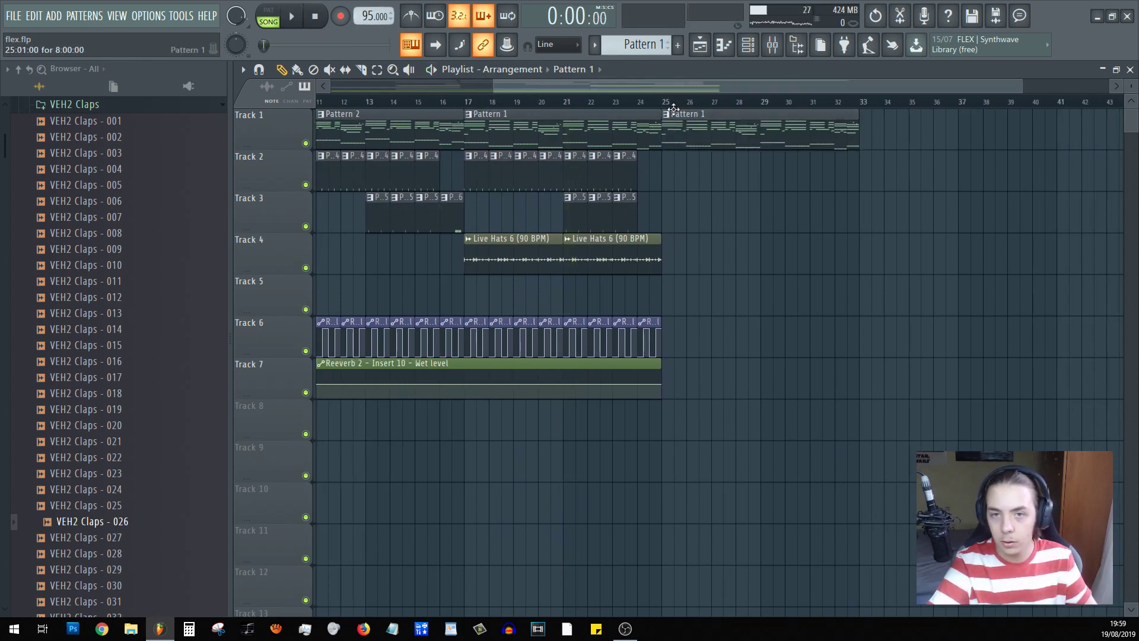
{"action": "right_click", "coordinate": [672, 124]}
{"action": "left_click", "coordinate": [687, 205]}
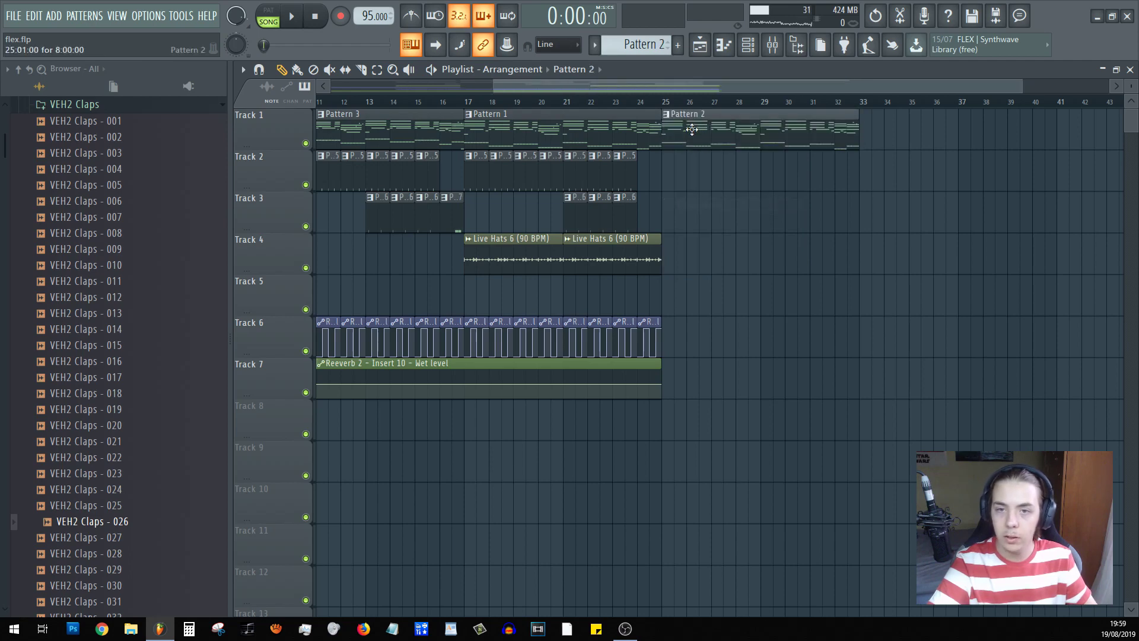
- Open the new pattern and record a four-bar FLEX #3 melody mainly on A5, D5, F5, E5 and C5
{"action": "double_click", "coordinate": [701, 131]}
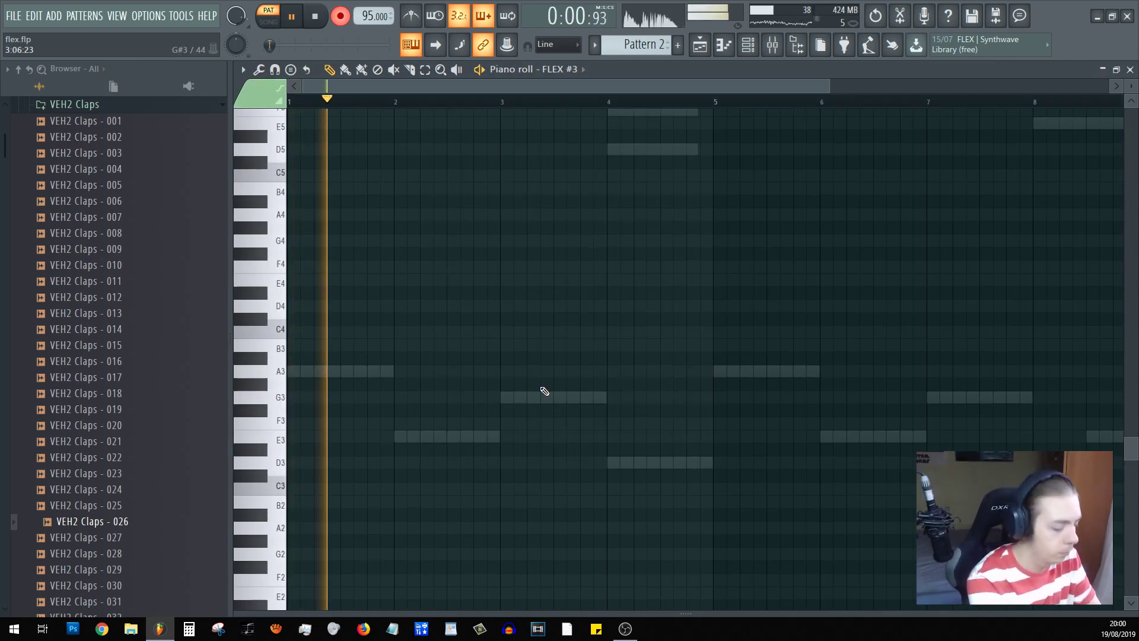
{"action": "key", "text": "x"}
{"action": "key", "text": "c"}
{"action": "key", "text": "space"}
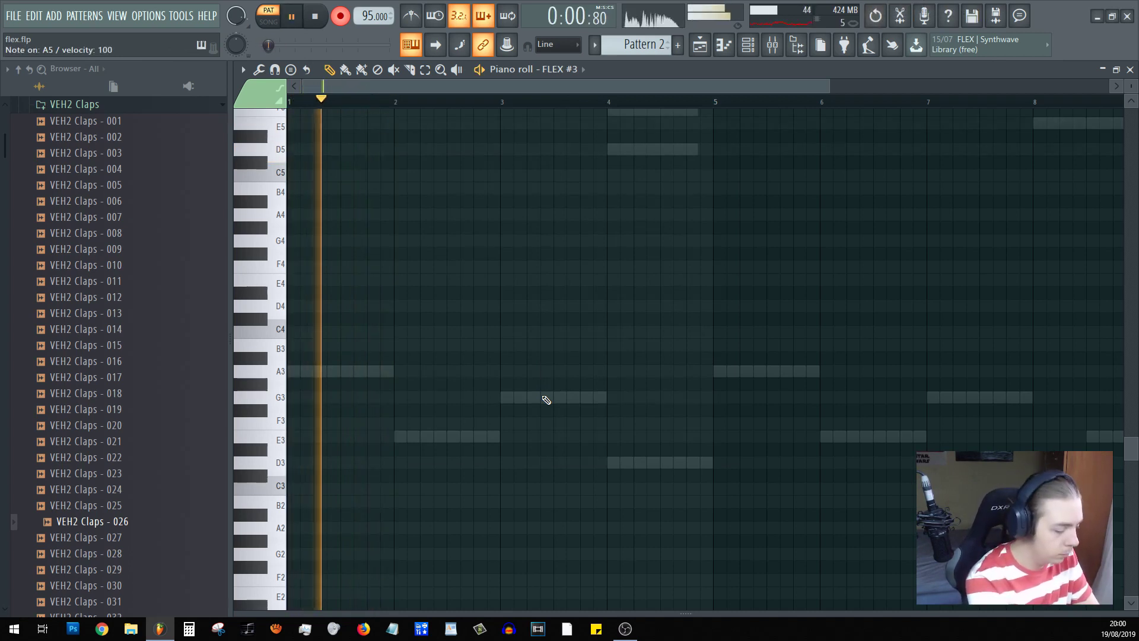
{"action": "key", "text": "x"}
{"action": "key", "text": "v"}
{"action": "key", "text": "c"}
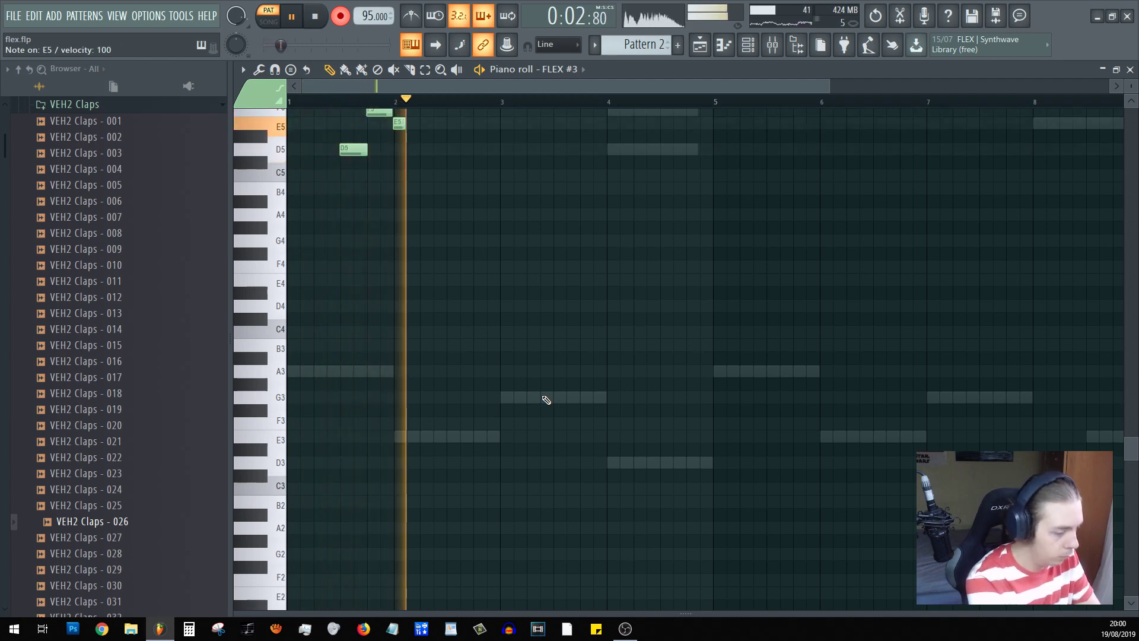
{"action": "key", "text": "x"}
{"action": "key", "text": "c"}
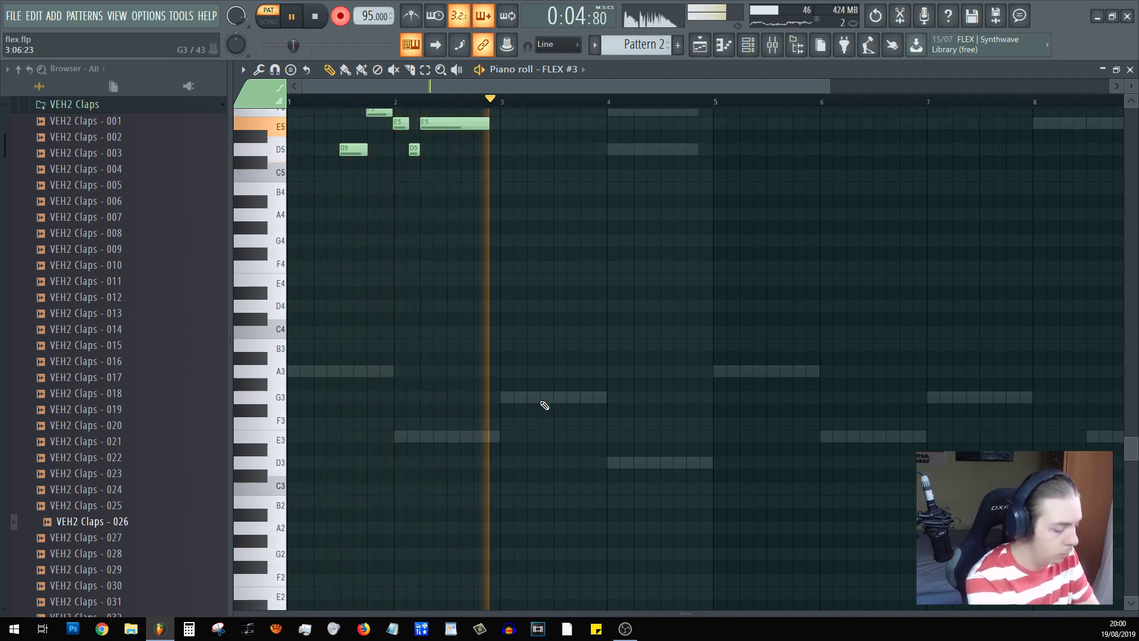
{"action": "key", "text": "c"}
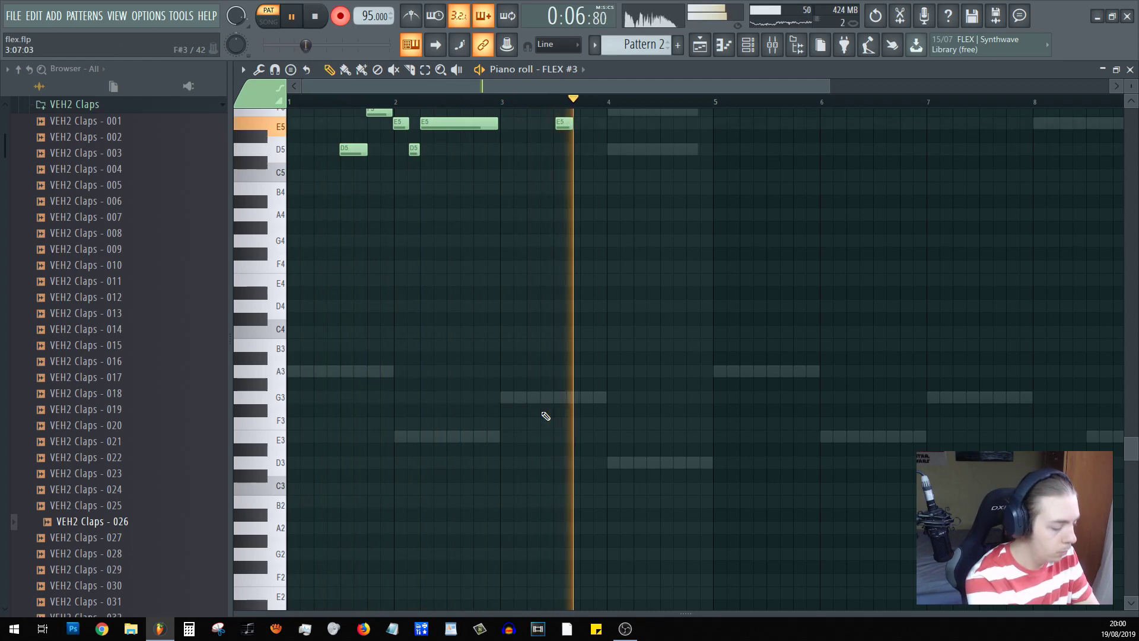
{"action": "key", "text": "x"}
{"action": "key", "text": "x"}
{"action": "key", "text": "c"}
{"action": "key", "text": "z"}
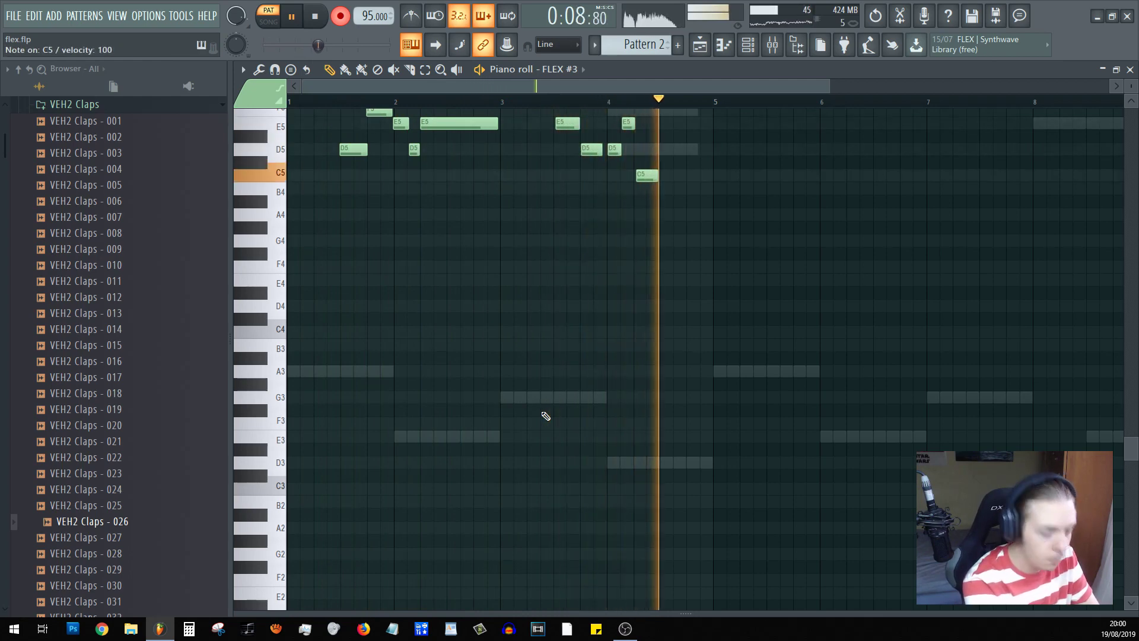
{"action": "key", "text": "space"}
- Play back the eight-bar FLEX #3 melody and select the two short C5 and D5 notes in bar 8
{"action": "scroll", "coordinate": [415, 107], "scroll_direction": "up", "scroll_amount": 3}
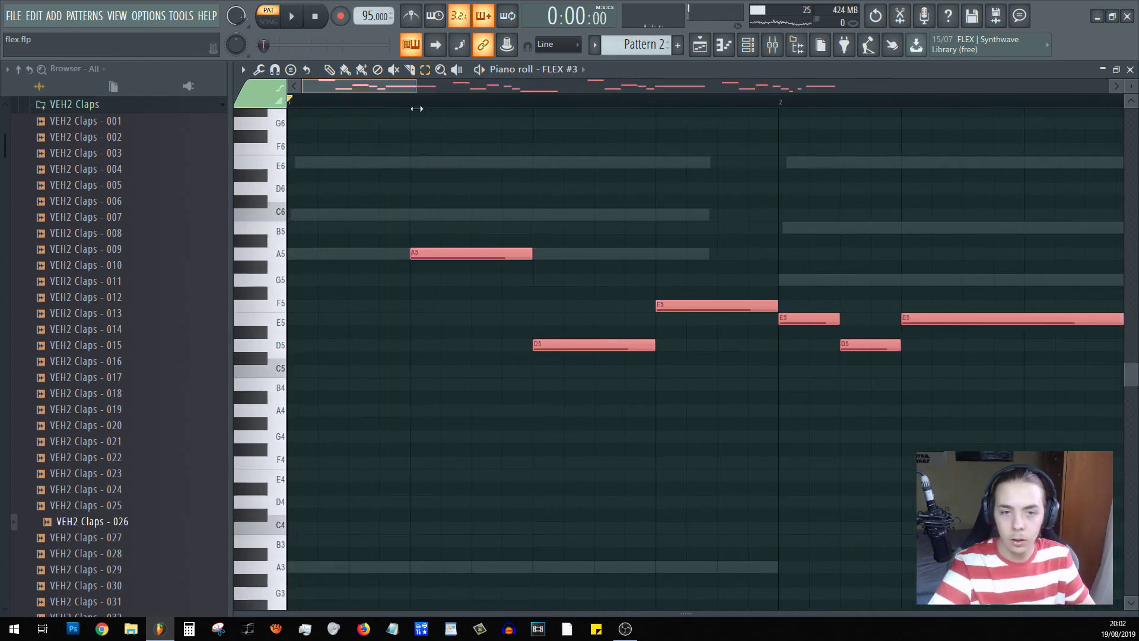
{"action": "scroll", "coordinate": [707, 125], "scroll_direction": "down", "scroll_amount": 3}
{"action": "key", "text": "space"}
{"action": "left_click_drag", "start_coordinate": [706, 88], "coordinate": [940, 93]}
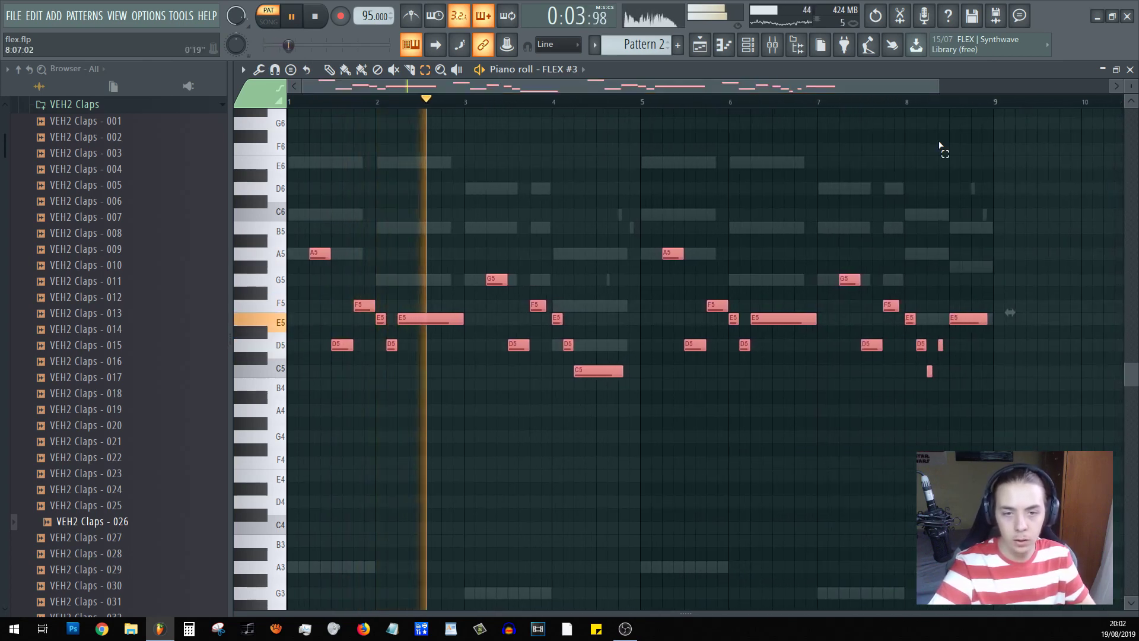
{"action": "left_click_drag", "start_coordinate": [947, 336], "coordinate": [937, 399]}
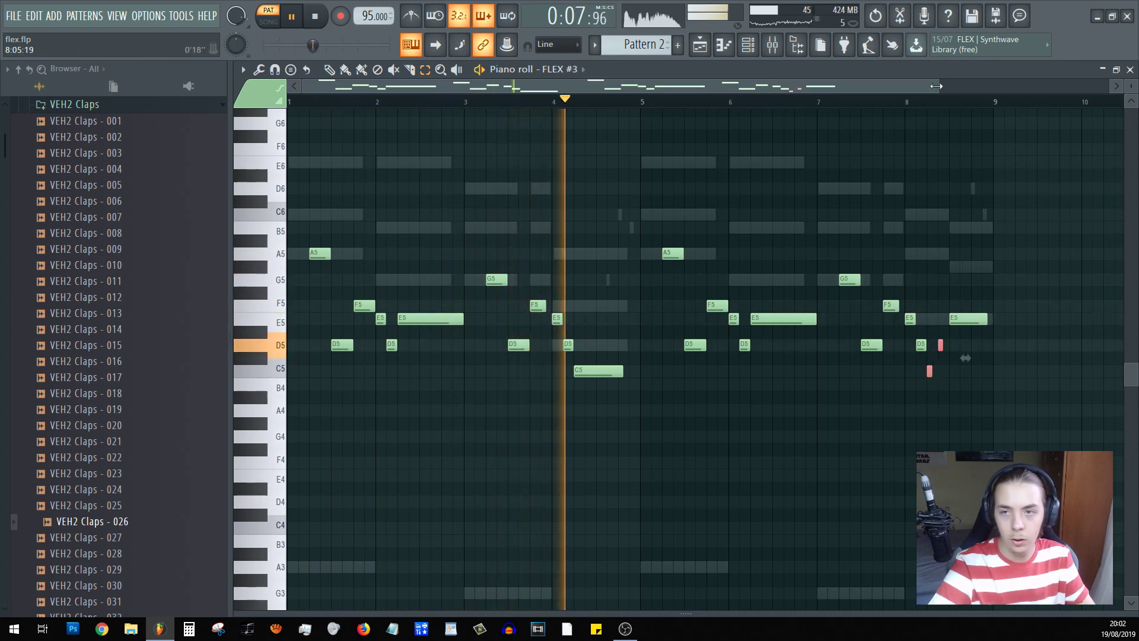
{"action": "mouse_move", "coordinate": [943, 89]}
{"action": "left_mouse_down"}
{"action": "mouse_move", "coordinate": [486, 90]}
{"action": "mouse_move", "coordinate": [839, 87]}
{"action": "mouse_move", "coordinate": [783, 86]}
{"action": "left_mouse_up"}
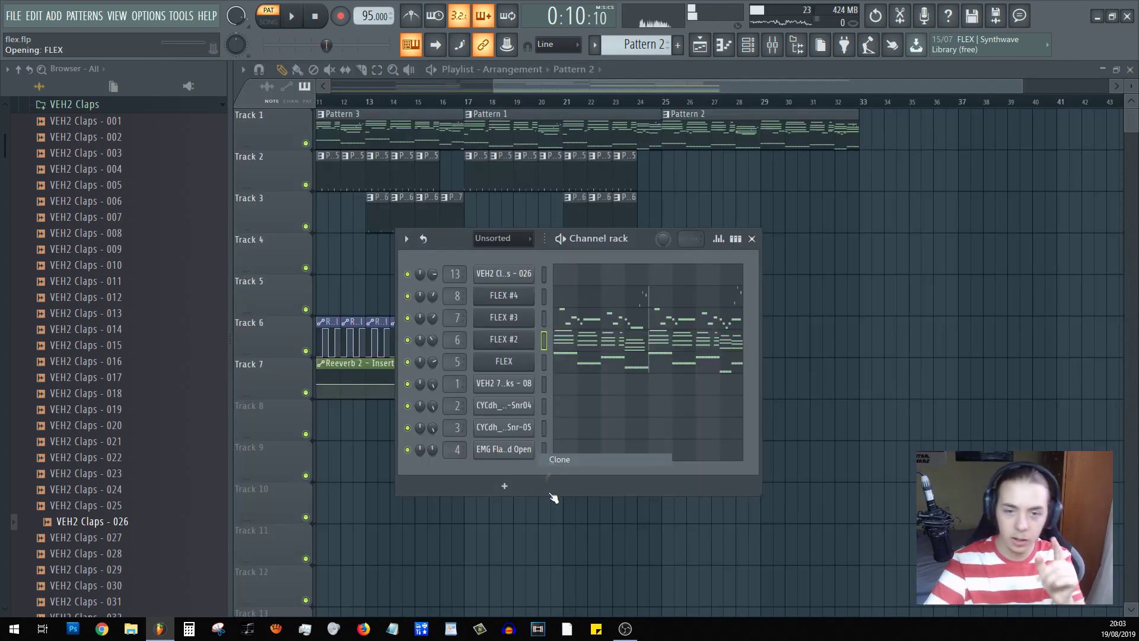
- Clone the FLEX #2 channel and choose the Essential Strings pack in the cloned FLEX
{"action": "left_click", "coordinate": [552, 496]}
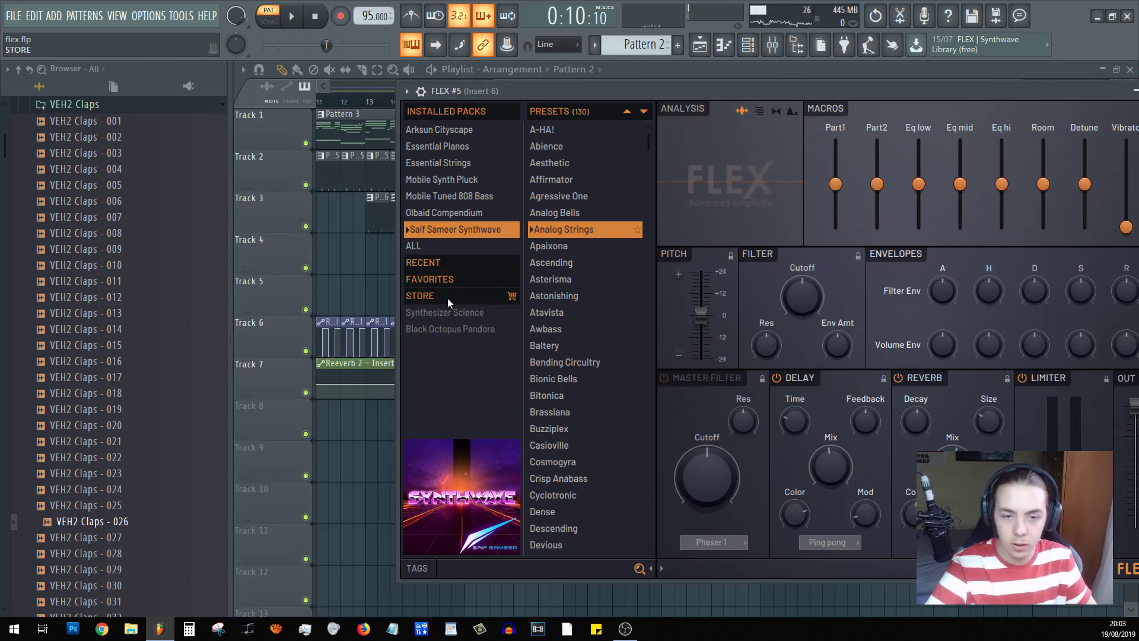
{"action": "left_click_drag", "start_coordinate": [1101, 98], "coordinate": [939, 103]}
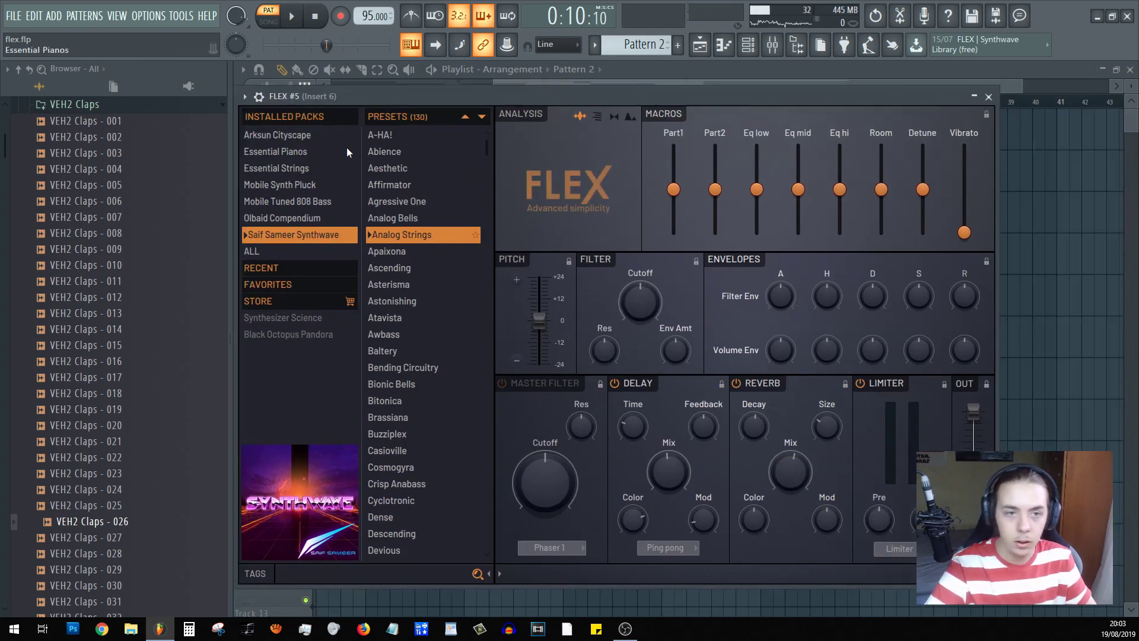
{"action": "left_click", "coordinate": [265, 168]}
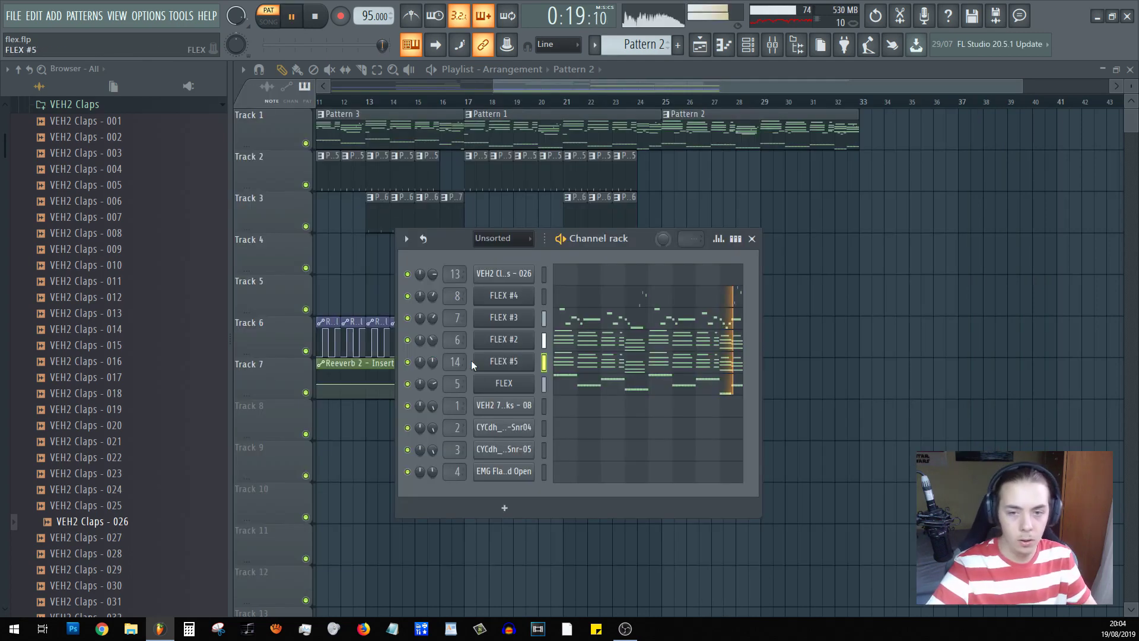
- Shift the two E6 notes in bar 8 of FLEX #5 onto the chord starts and play from bar 8
{"action": "left_click", "coordinate": [605, 365]}
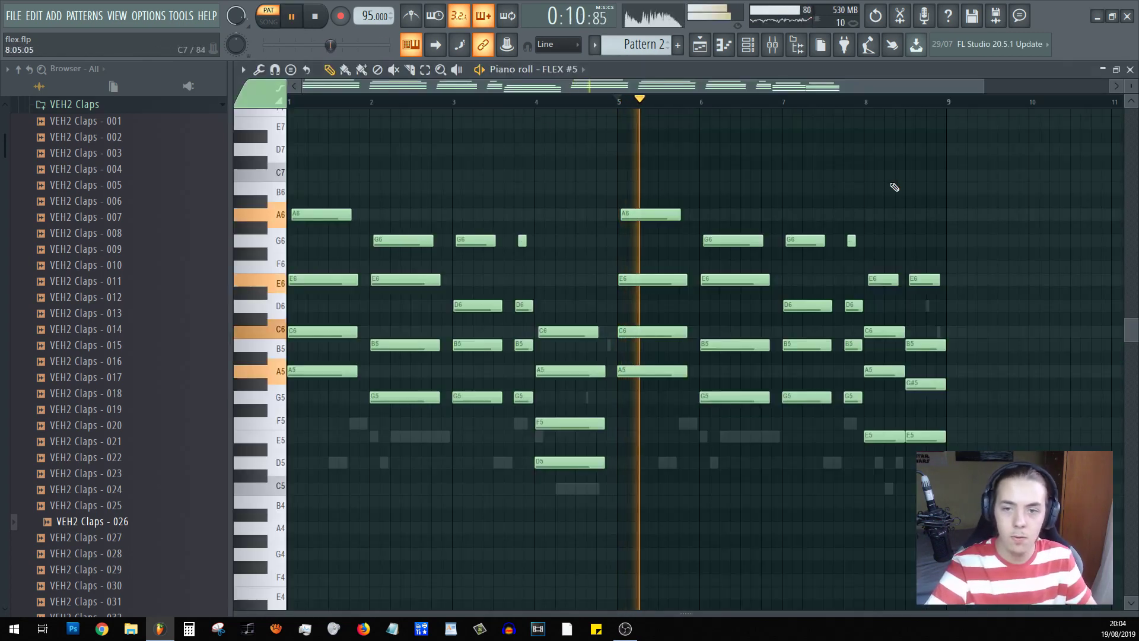
{"action": "key", "text": "space"}
{"action": "left_click", "coordinate": [867, 99]}
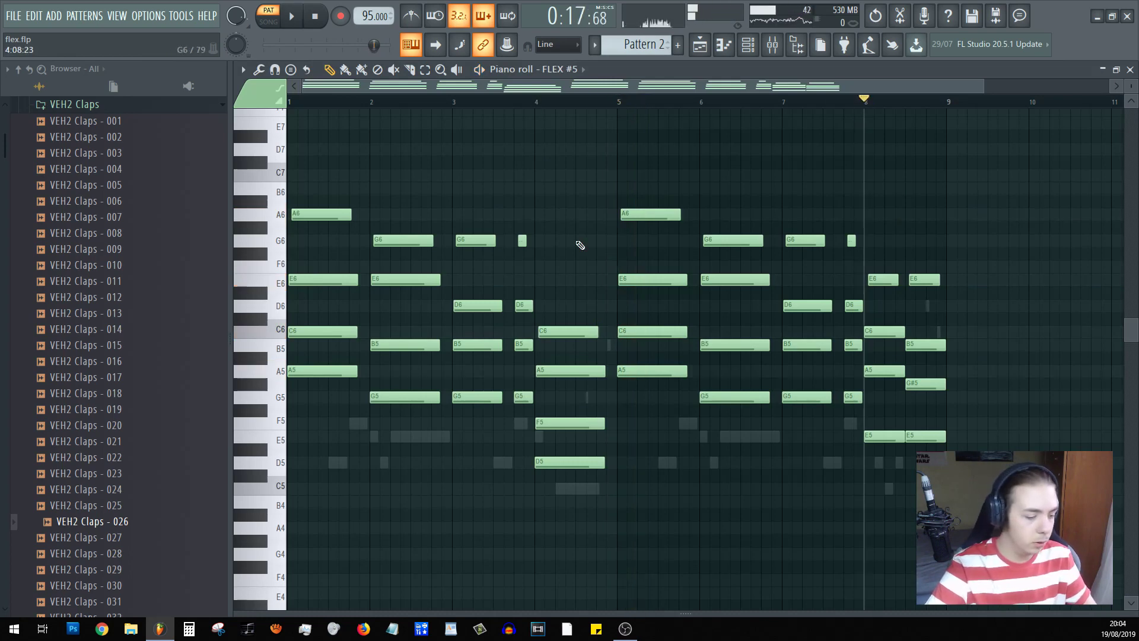
{"action": "left_click_drag", "start_coordinate": [865, 268], "coordinate": [937, 297]}
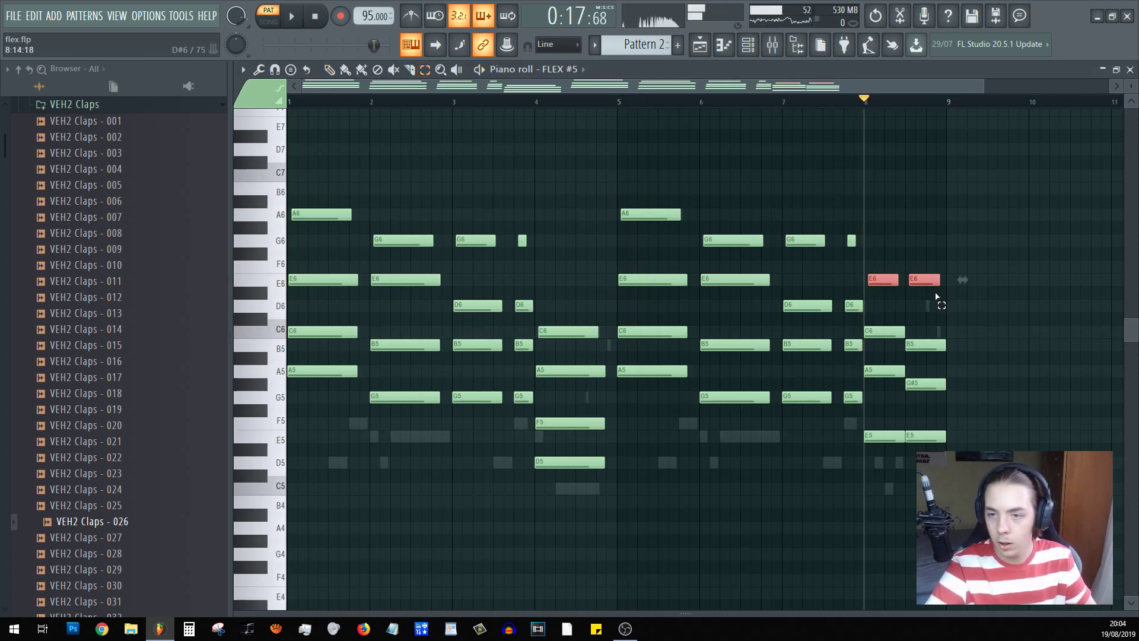
{"action": "key", "text": "space"}
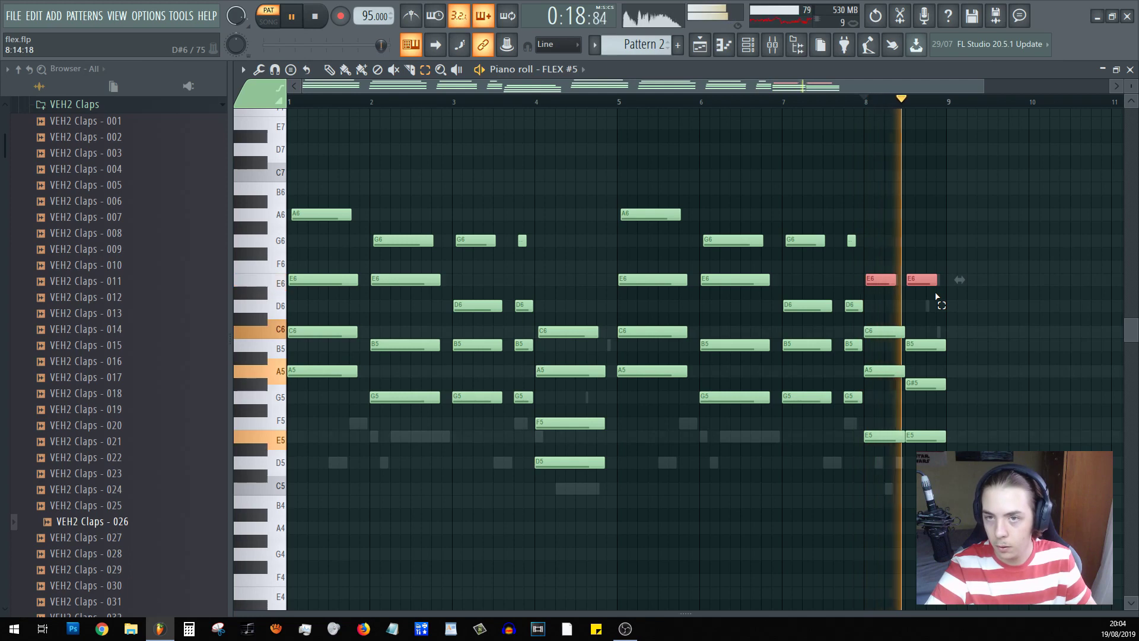
{"action": "key", "text": "space"}
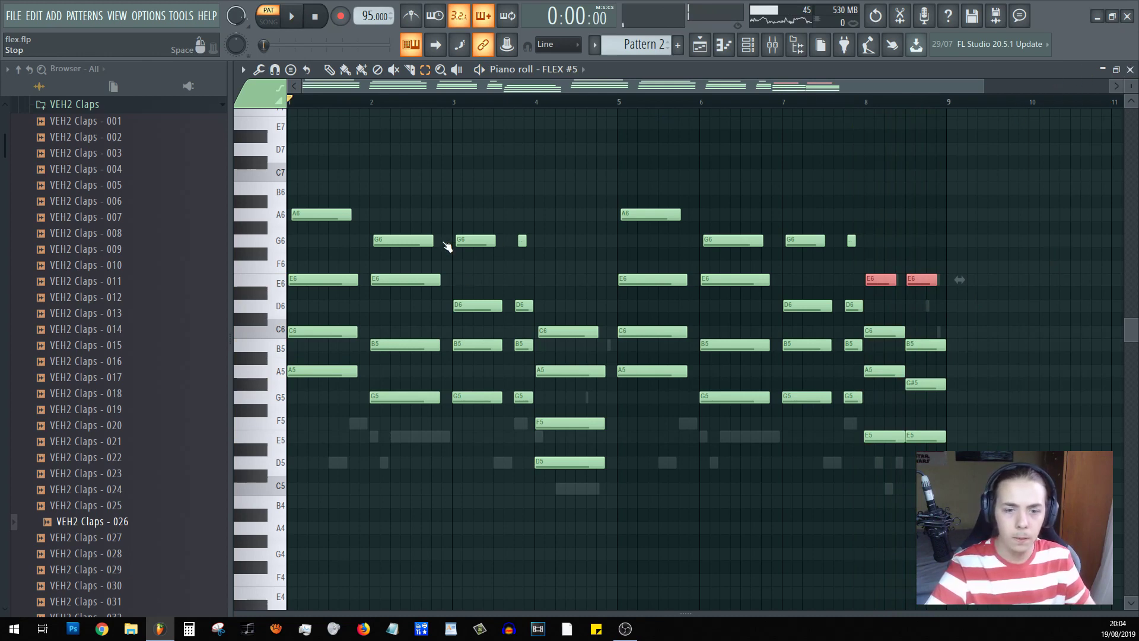
- Dismiss the frozen program's progress dialog and maximize the window of the reopened project
{"action": "left_click", "coordinate": [160, 630]}
{"action": "left_click", "coordinate": [159, 630]}
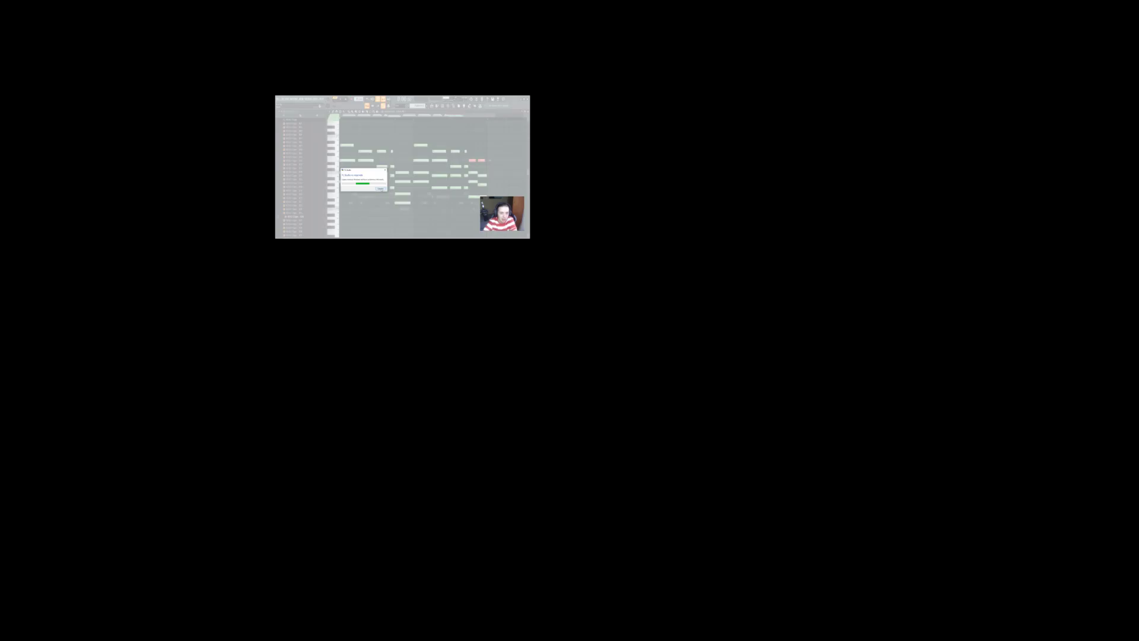
{"action": "left_click", "coordinate": [380, 188]}
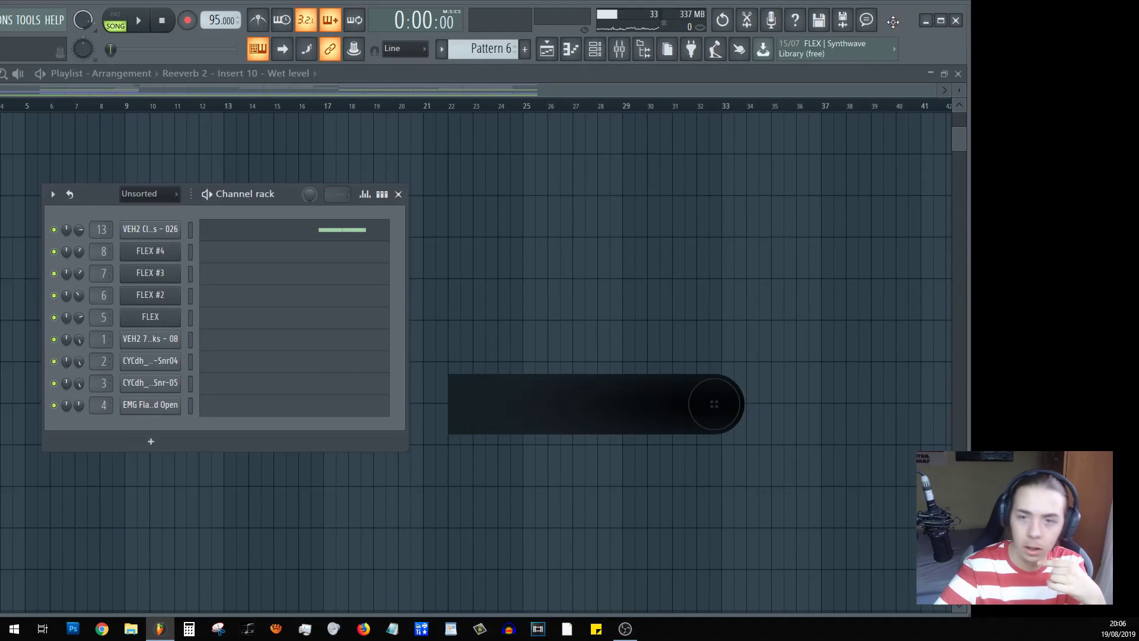
{"action": "left_click", "coordinate": [952, 26]}
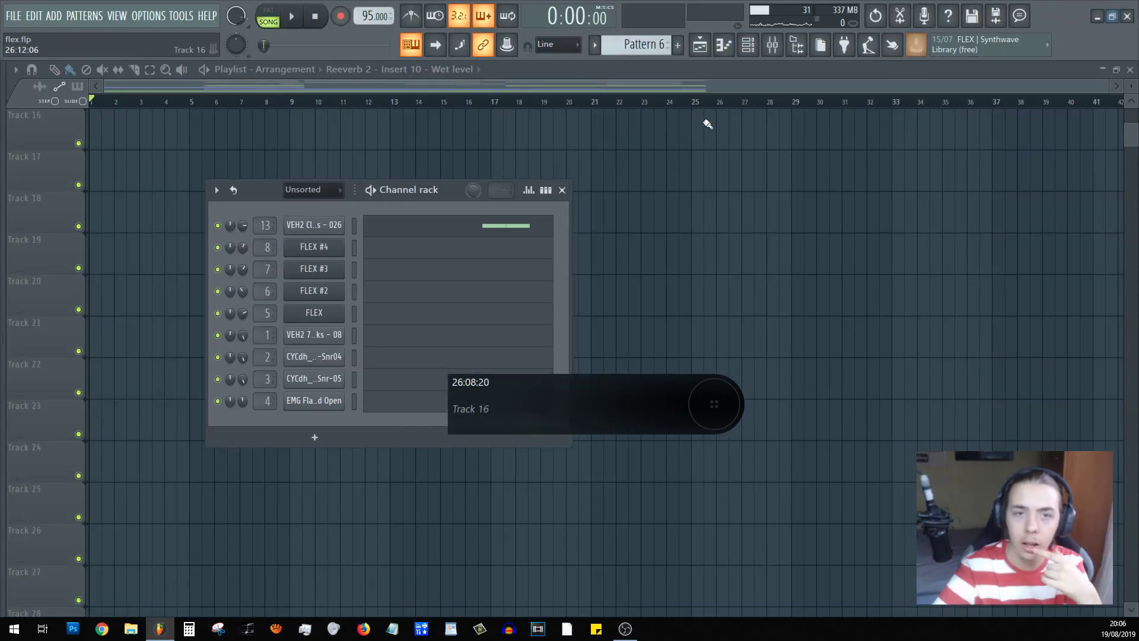
- Return to the first playlist tracks, close the Channel rack and play the song from the beginning
{"action": "scroll", "coordinate": [641, 209], "scroll_direction": "up", "scroll_amount": 5}
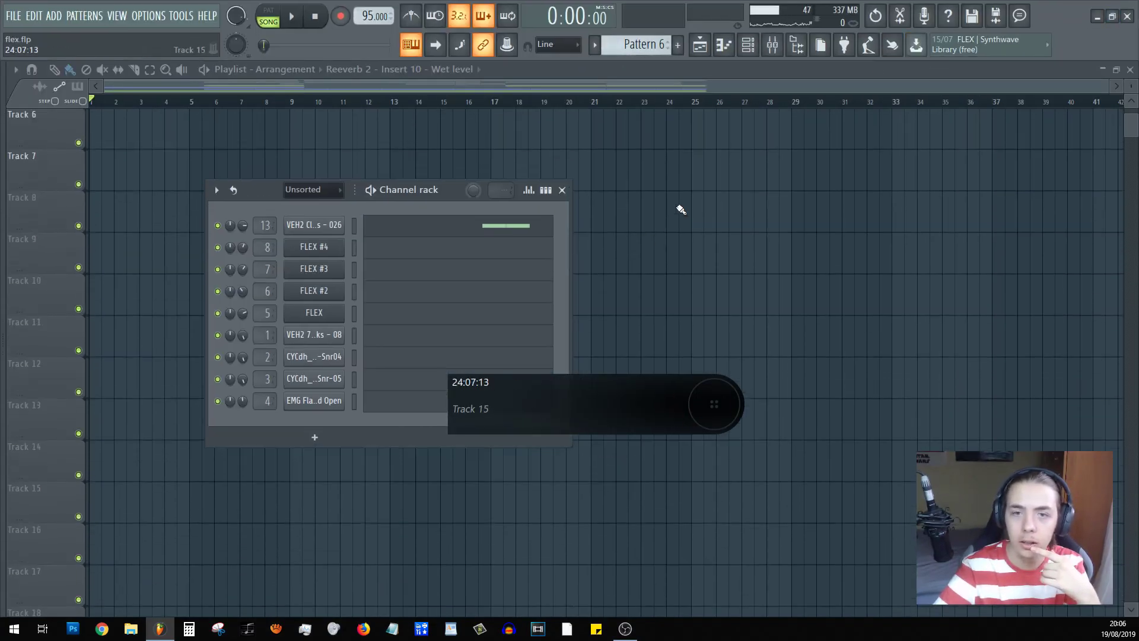
{"action": "left_click", "coordinate": [561, 189]}
{"action": "left_click", "coordinate": [292, 16]}
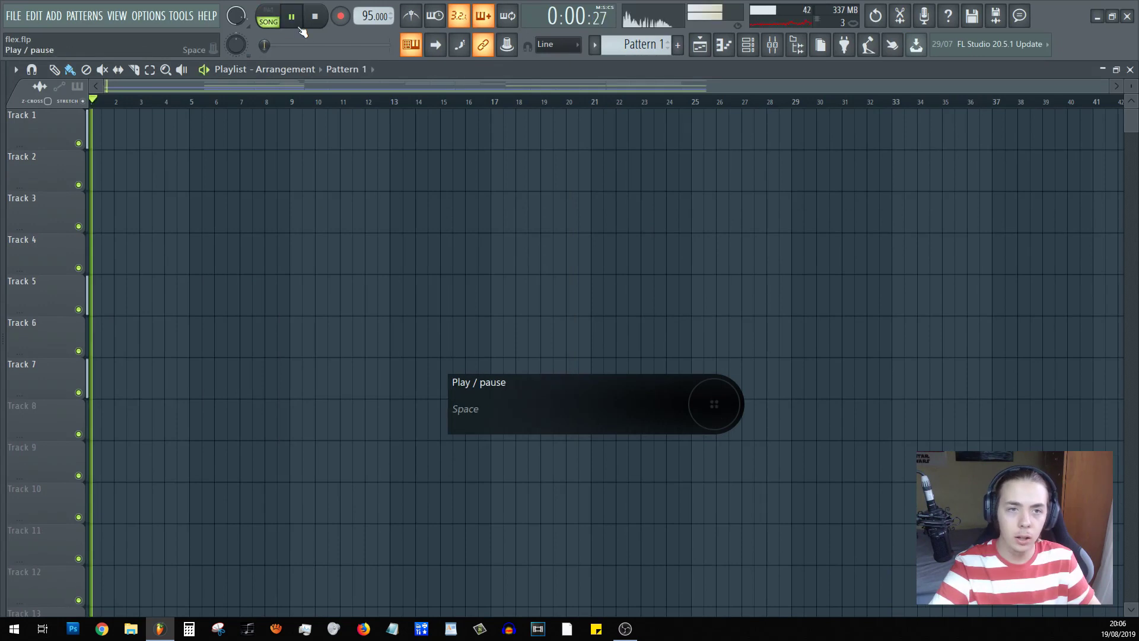
{"action": "key", "text": "space"}
{"action": "key", "text": "space"}
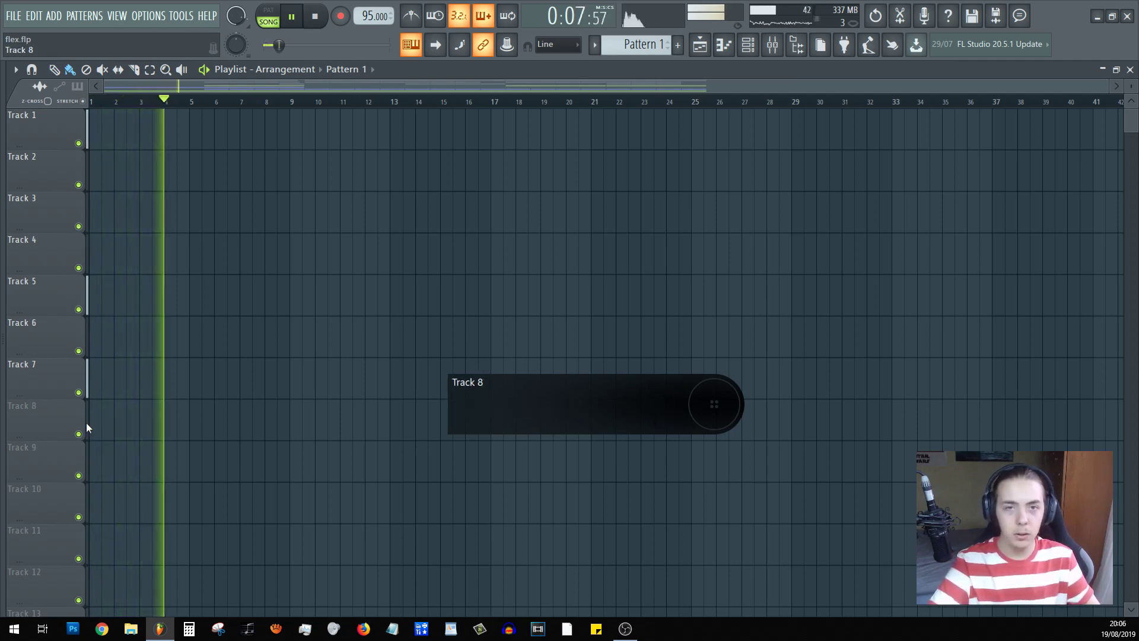
{"action": "key", "text": "space"}
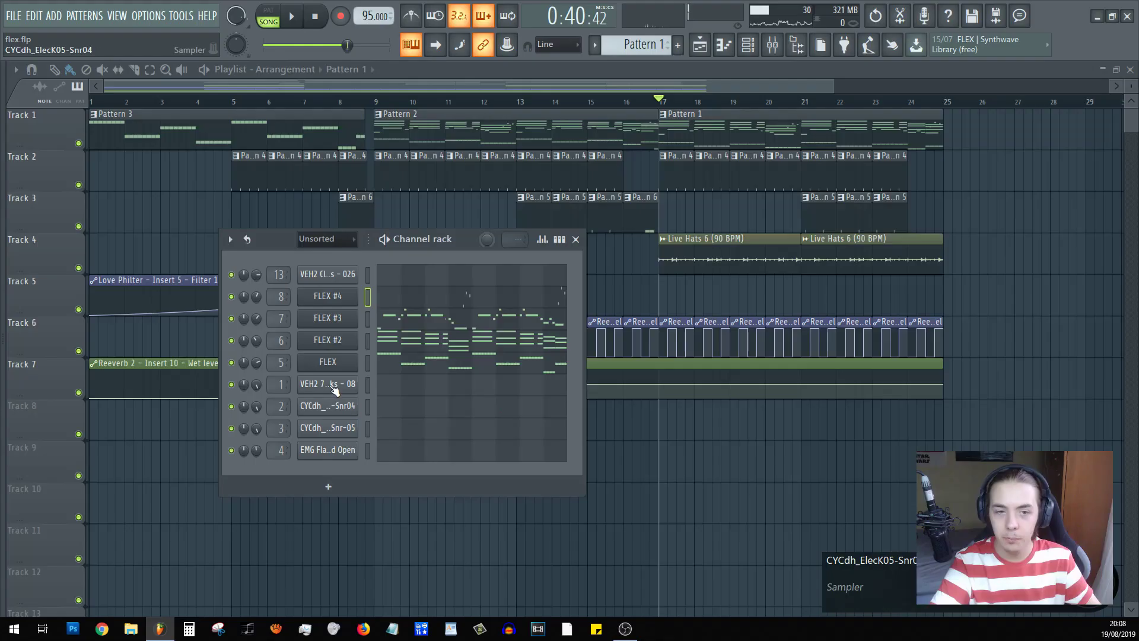
- Clear the FLEX #3 melody from Pattern 1 and open its piano roll
{"action": "right_click", "coordinate": [352, 320]}
{"action": "left_click", "coordinate": [589, 323]}
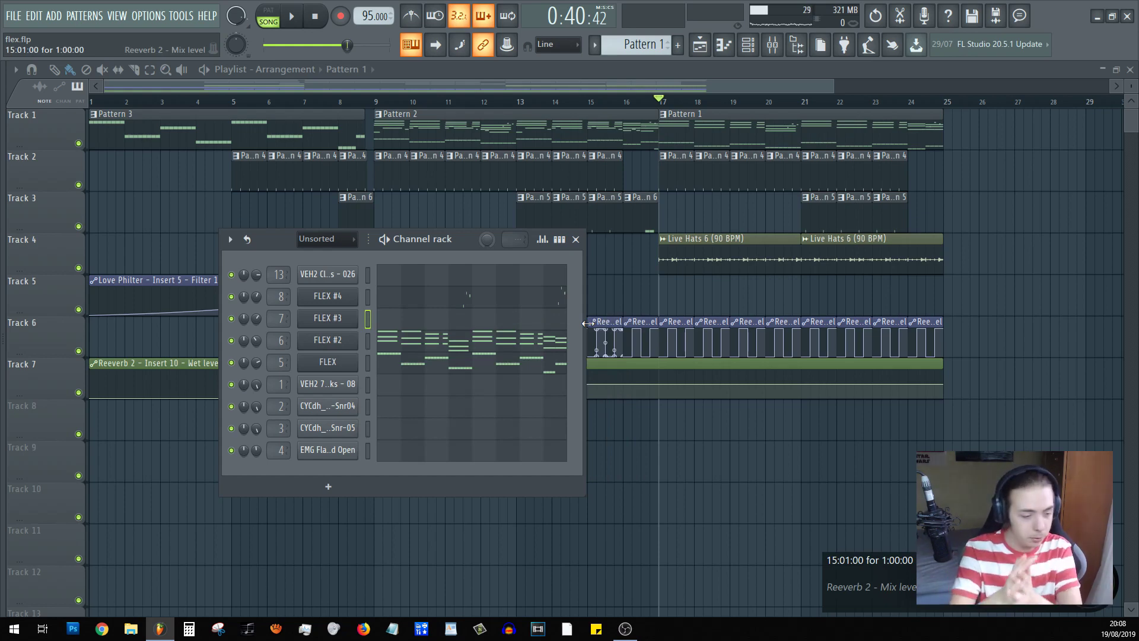
{"action": "left_click", "coordinate": [482, 323]}
- Play Pattern 1 from the start to hear FLEX #3 together with the added FLEX #5 layer
{"action": "key", "text": "space"}
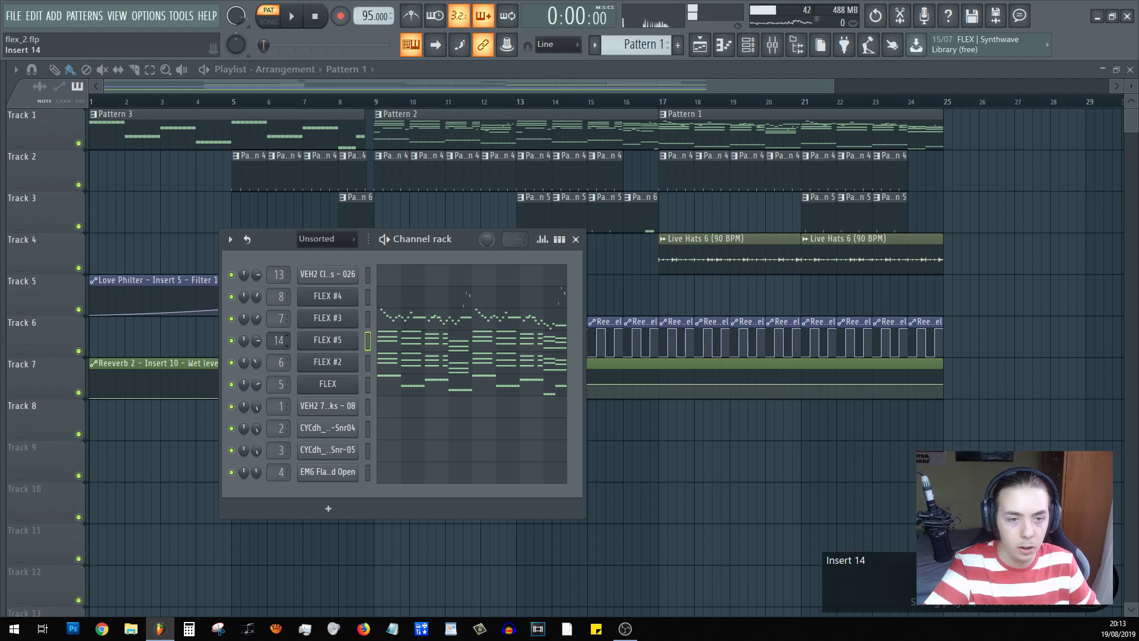
{"action": "key", "text": "space"}
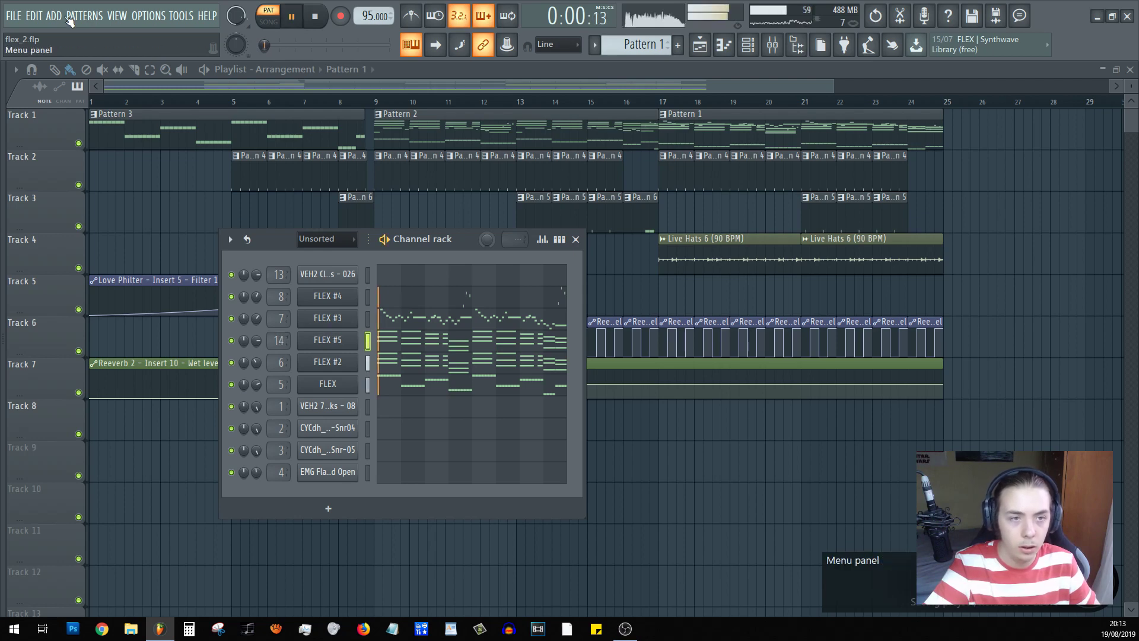
- Lower Insert 14's mixer volume to about 59% and pan it slightly left during playback, then stop and close the mixer
{"action": "left_click", "coordinate": [117, 15]}
{"action": "left_click", "coordinate": [142, 83]}
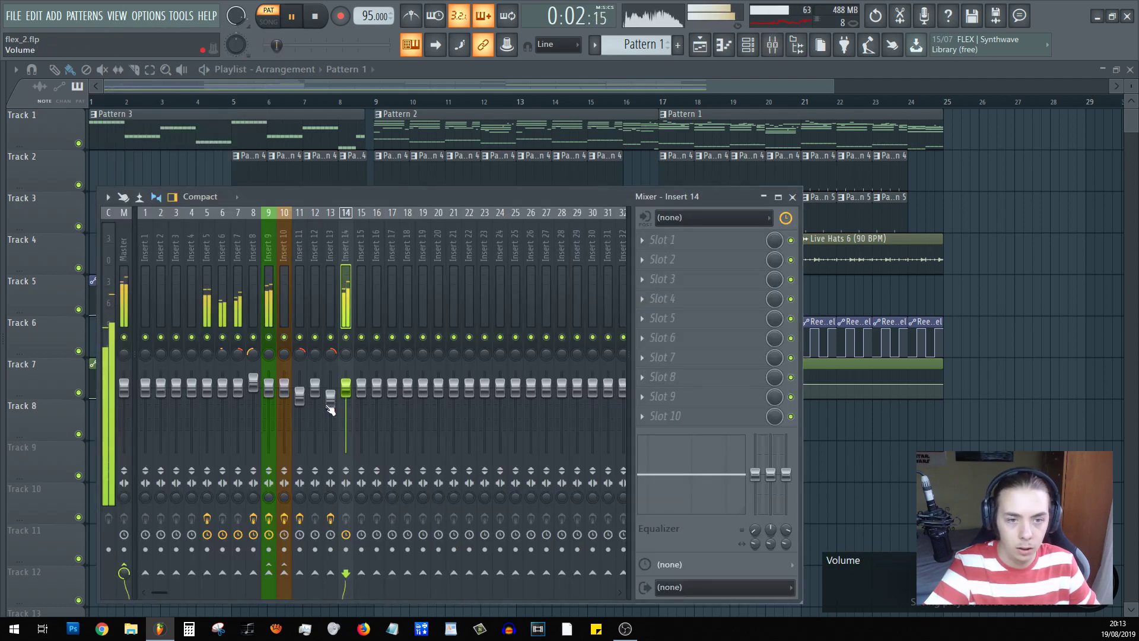
{"action": "left_click_drag", "start_coordinate": [348, 397], "coordinate": [346, 416]}
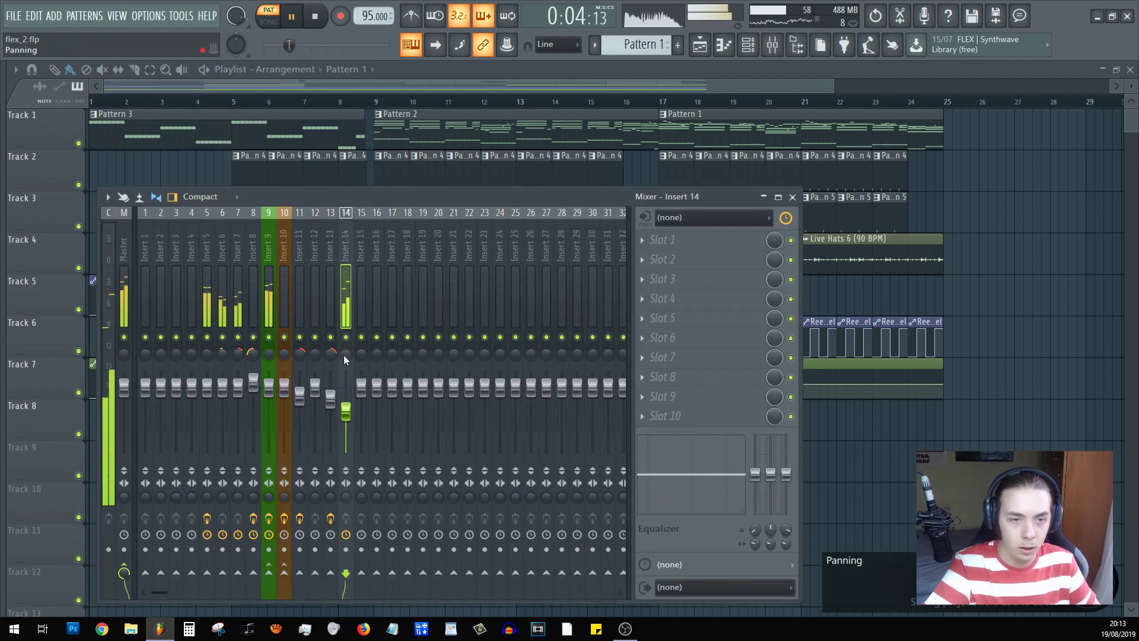
{"action": "left_click_drag", "start_coordinate": [344, 355], "coordinate": [345, 363]}
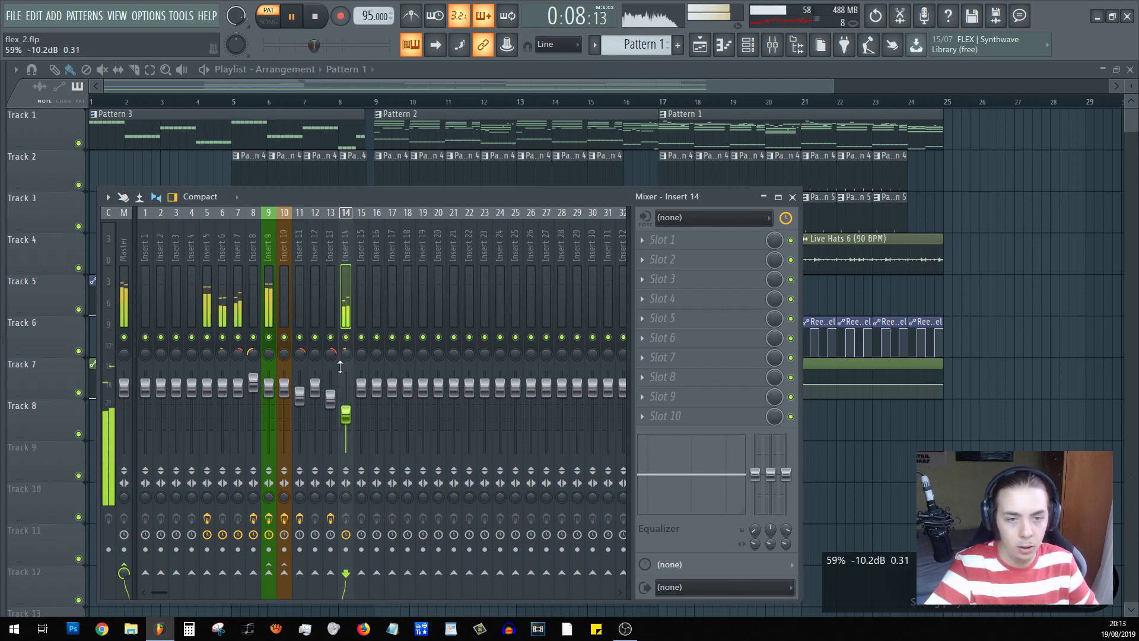
{"action": "key", "text": "space"}
{"action": "key", "text": "F9"}
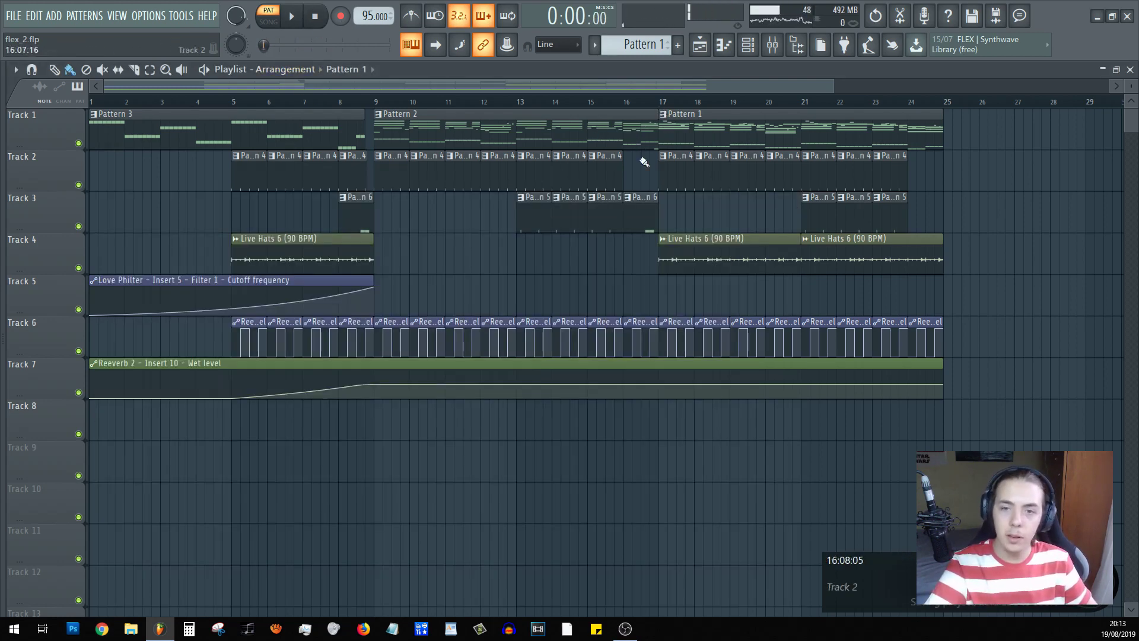
- Set the song position to bar 17, solo playlist Track 1 and show Insert 14 in the mixer
{"action": "left_click", "coordinate": [662, 104]}
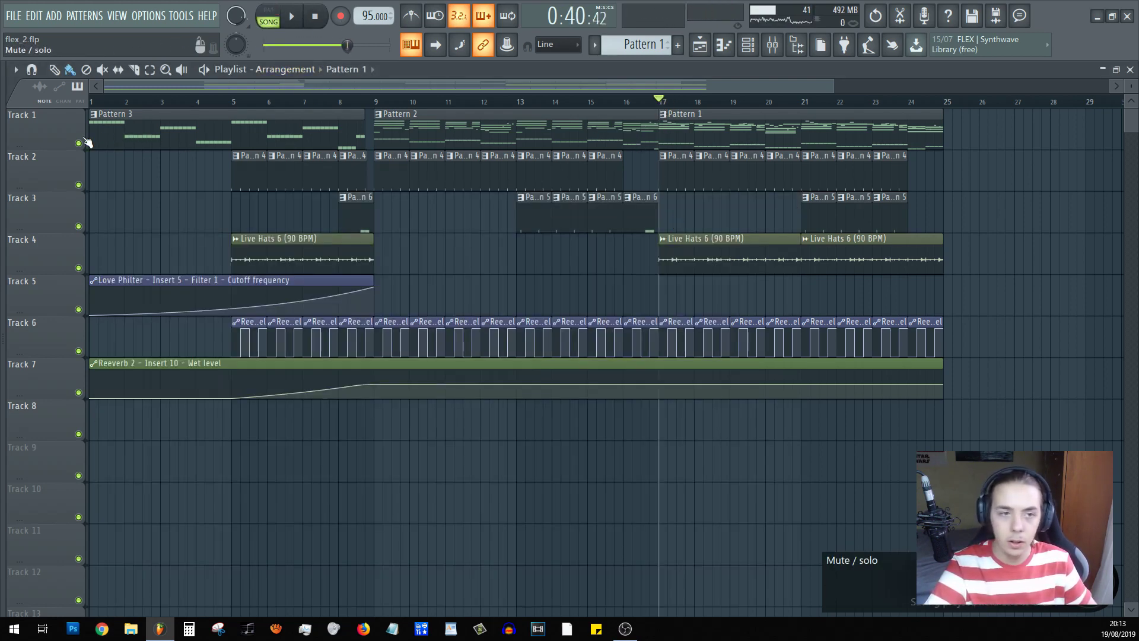
{"action": "left_click", "coordinate": [117, 15]}
{"action": "left_click", "coordinate": [142, 86]}
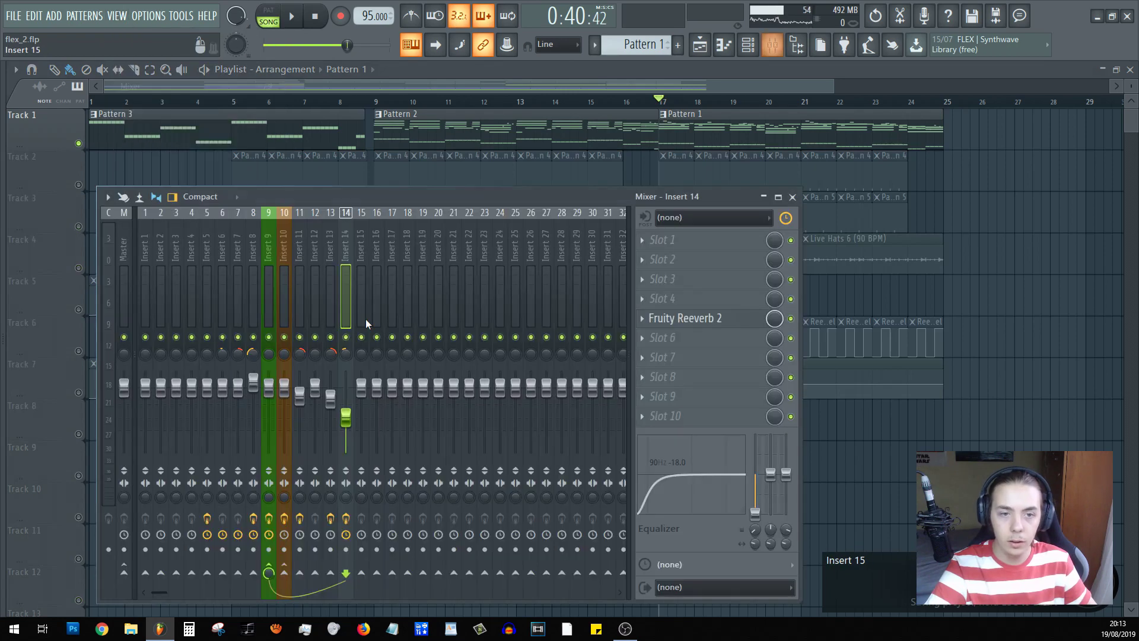
- Open the FLEX #3 instrument, start song playback and nudge its Disperse macro slightly upward
{"action": "left_click", "coordinate": [117, 16]}
{"action": "left_click", "coordinate": [128, 72]}
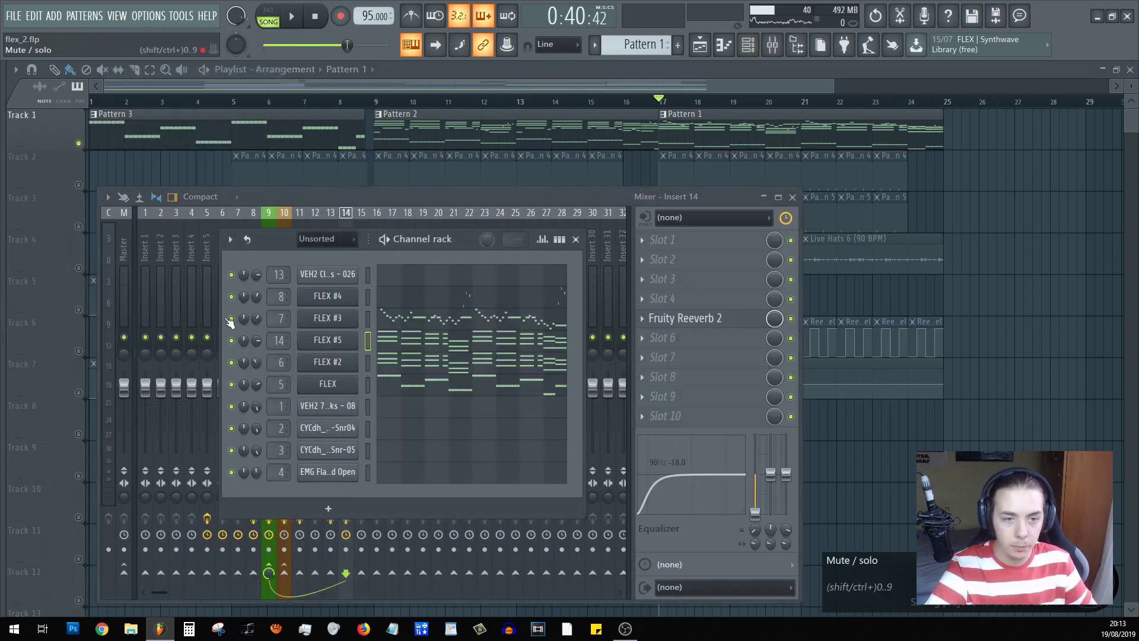
{"action": "left_click", "coordinate": [311, 320]}
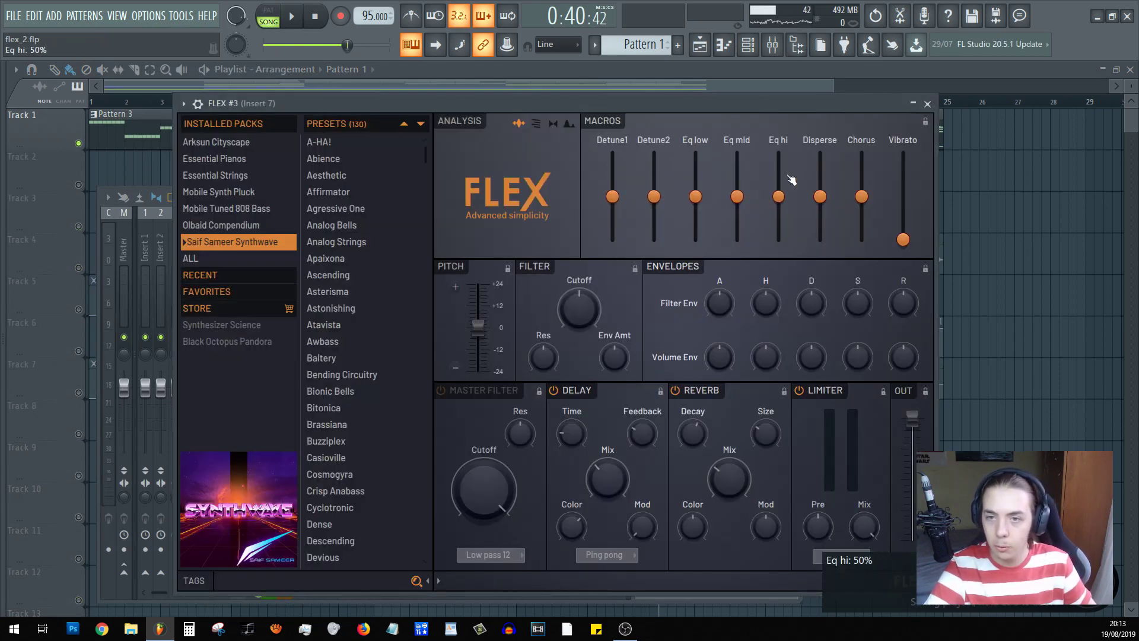
{"action": "key", "text": "space"}
{"action": "mouse_move", "coordinate": [829, 191]}
{"action": "left_mouse_down"}
{"action": "mouse_move", "coordinate": [822, 158]}
{"action": "mouse_move", "coordinate": [821, 234]}
{"action": "mouse_move", "coordinate": [820, 183]}
{"action": "mouse_move", "coordinate": [820, 232]}
{"action": "mouse_move", "coordinate": [821, 196]}
{"action": "left_mouse_up"}
- Try out FLEX #3's Vibrato macro, create an automation clip for it and unmute the clip's playlist Track 8
{"action": "left_click_drag", "start_coordinate": [903, 240], "coordinate": [903, 173]}
{"action": "right_click", "coordinate": [897, 239]}
{"action": "left_click", "coordinate": [977, 331]}
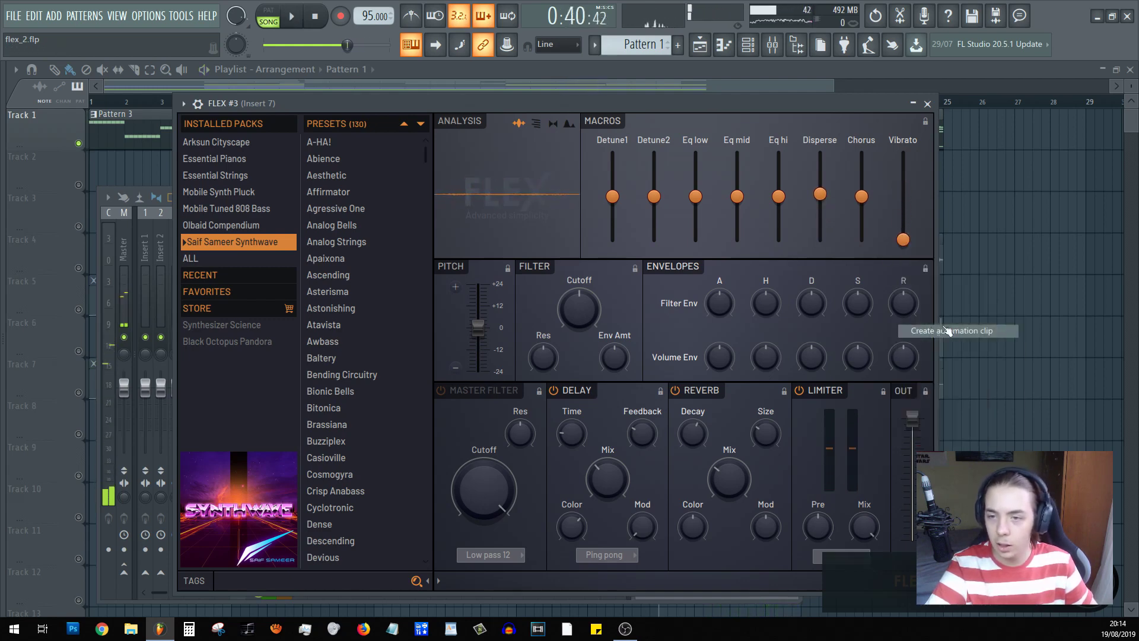
{"action": "left_click", "coordinate": [79, 434]}
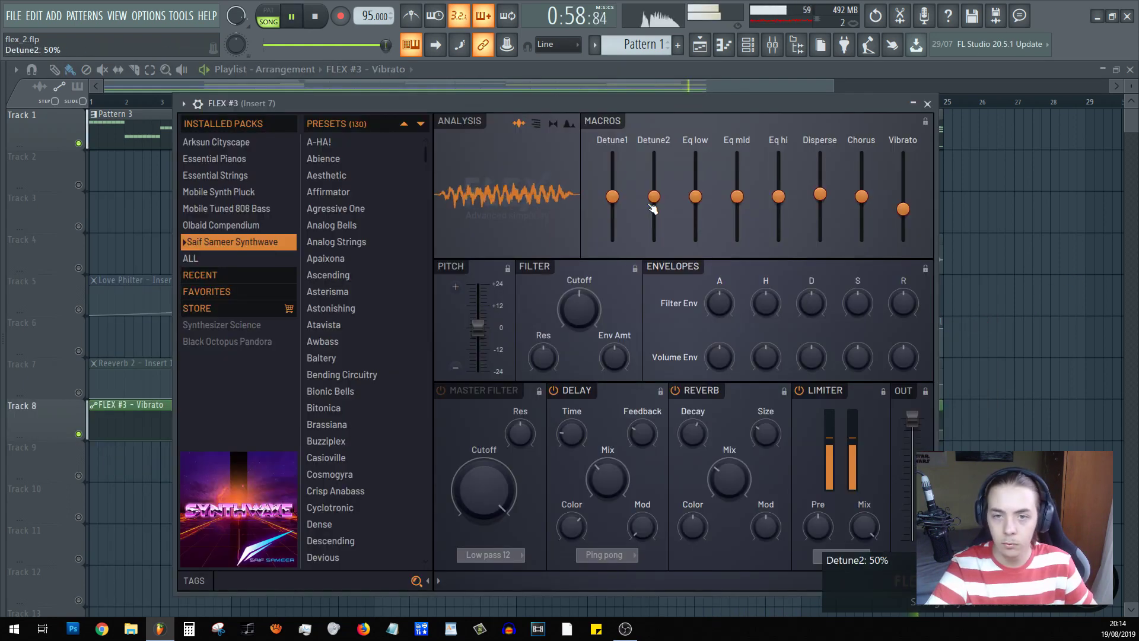
- Create an automation clip for FLEX #3's Detune2 macro, stop playback and unmute the clip's playlist Track 9
{"action": "right_click", "coordinate": [654, 202]}
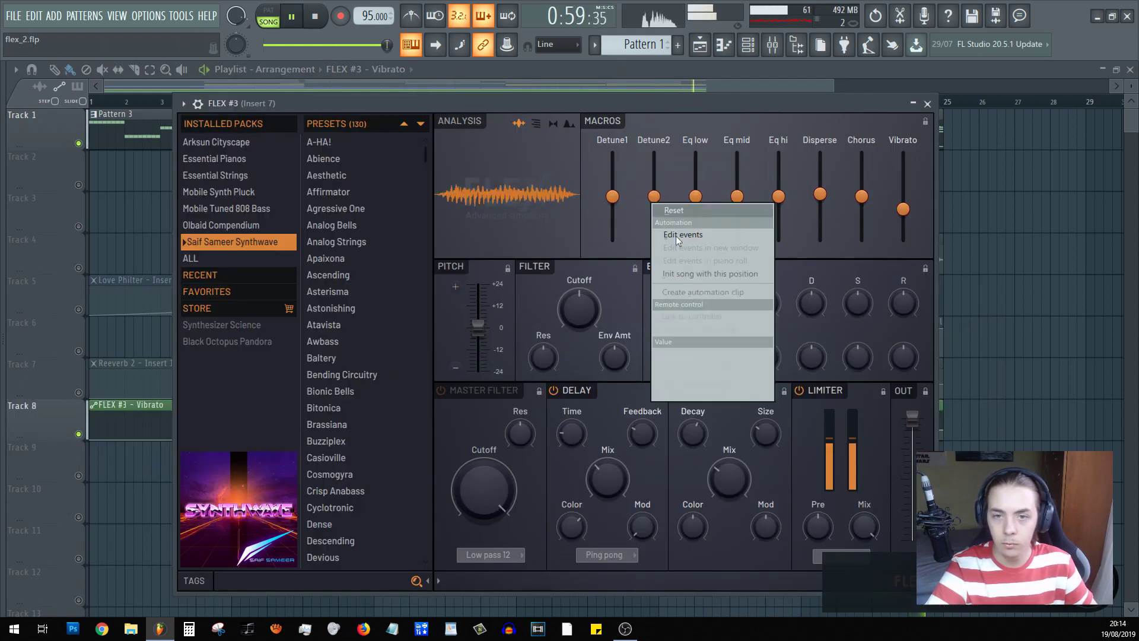
{"action": "left_click", "coordinate": [692, 293]}
{"action": "key", "text": "space"}
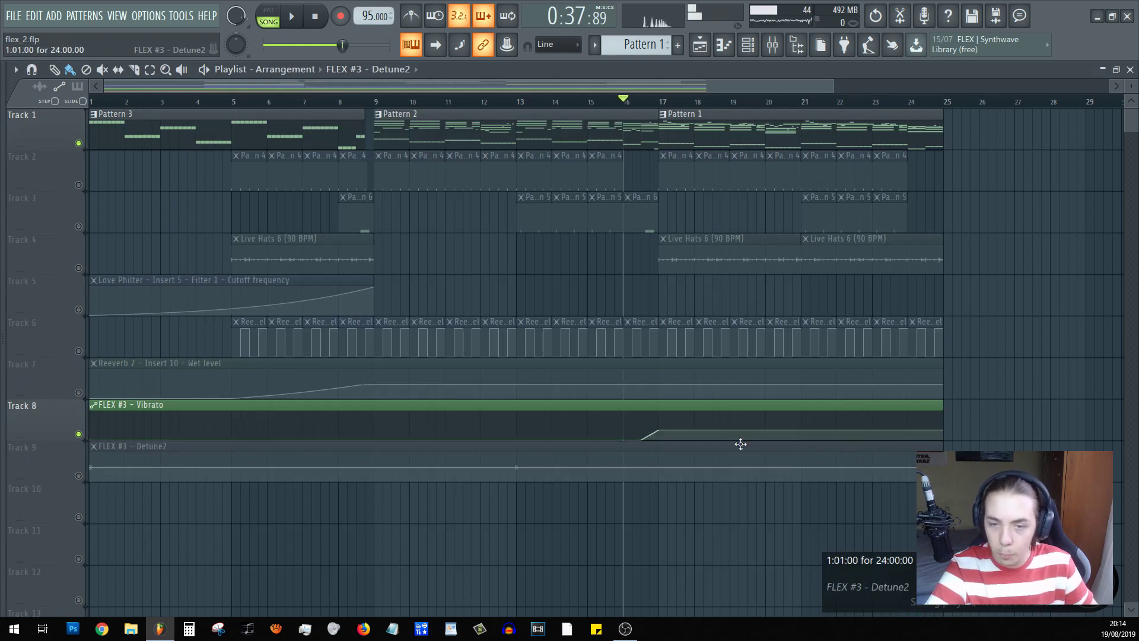
{"action": "left_click", "coordinate": [79, 475]}
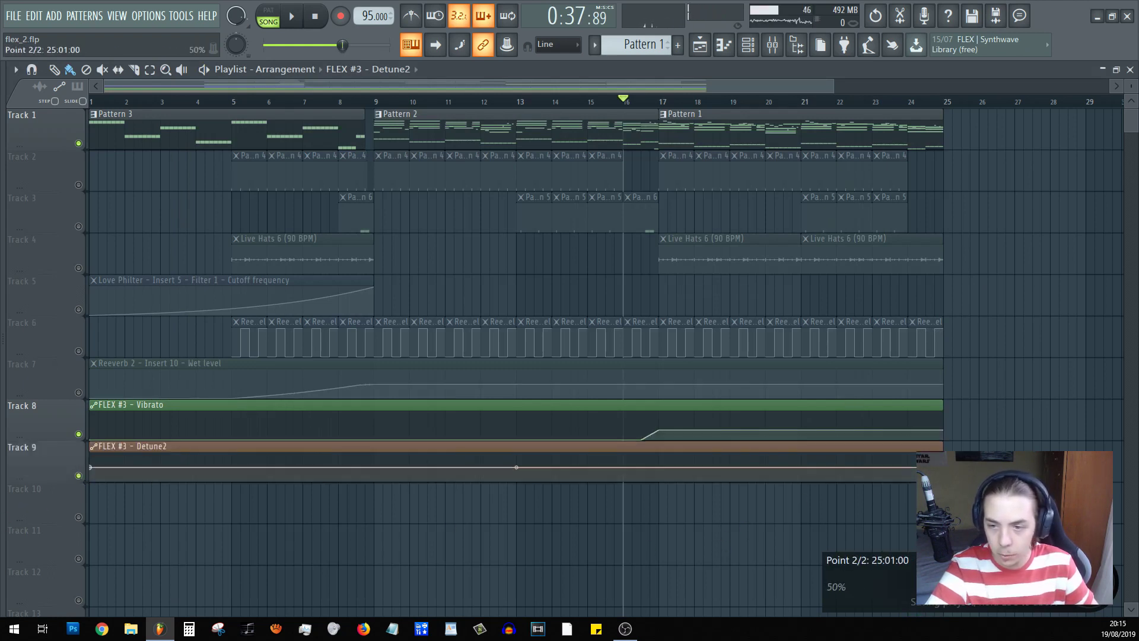
- Shape the Detune2 automation on Track 9 with points just before and at bar 17 for a slight rise, and check it in playback
{"action": "right_click", "coordinate": [942, 467]}
{"action": "key", "text": "Escape"}
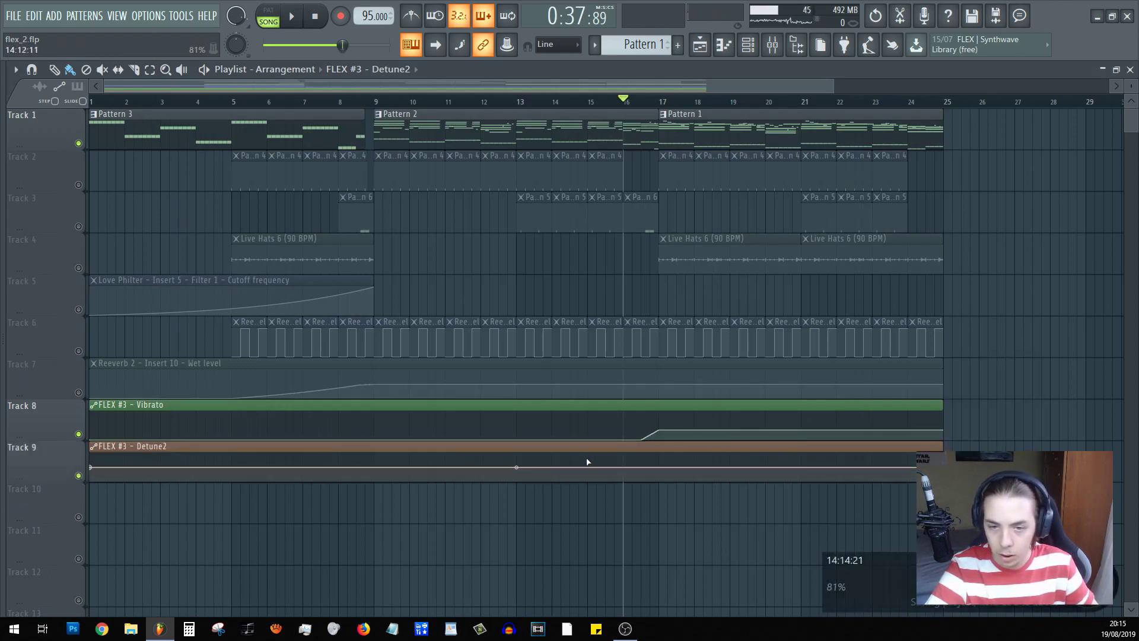
{"action": "right_click", "coordinate": [643, 469]}
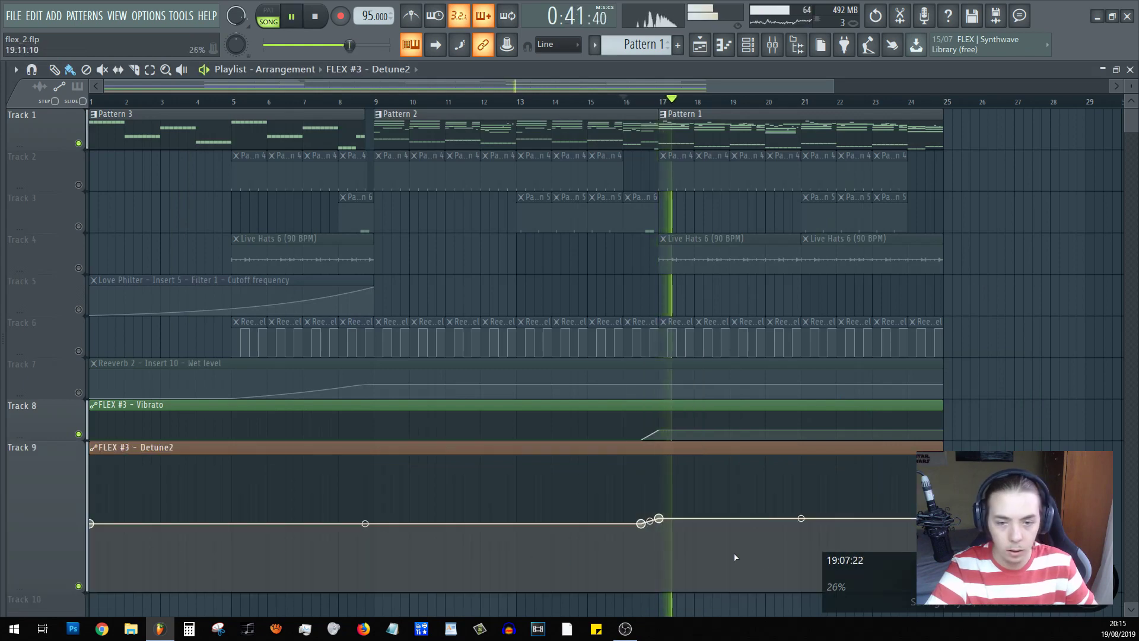
{"action": "key", "text": "space"}
- Enlarge Track 9 and slightly lower the bar 17 point of the Detune2 automation
{"action": "left_click_drag", "start_coordinate": [49, 425], "coordinate": [47, 589]}
{"action": "scroll", "coordinate": [610, 411], "scroll_direction": "down", "scroll_amount": 1}
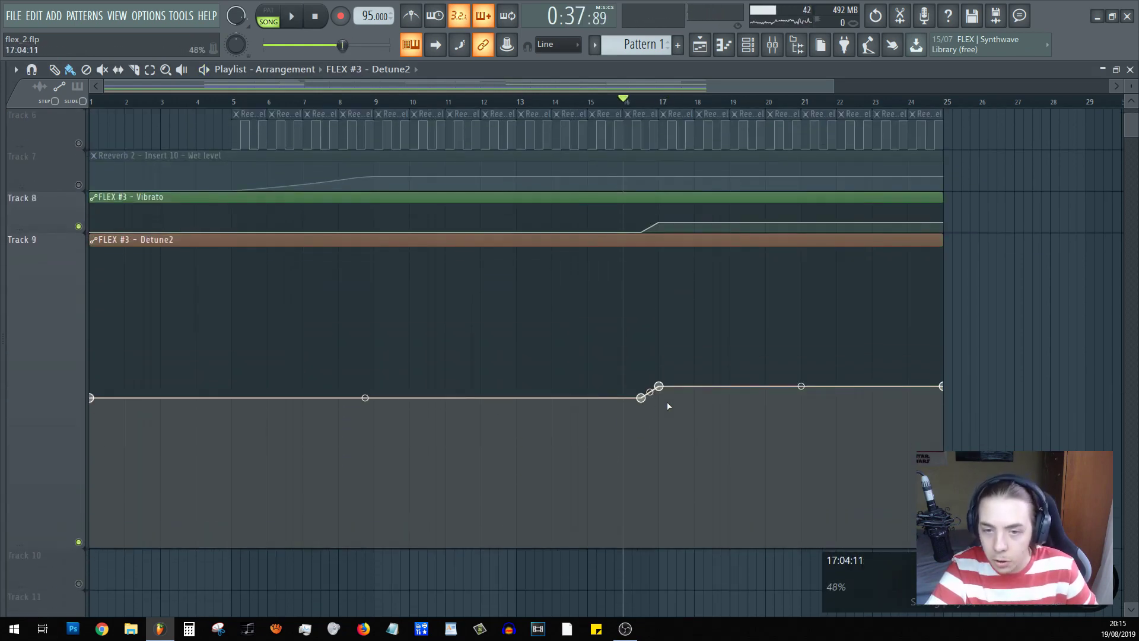
{"action": "left_click_drag", "start_coordinate": [658, 389], "coordinate": [656, 396]}
{"action": "scroll", "coordinate": [657, 396], "scroll_direction": "up", "scroll_amount": 5}
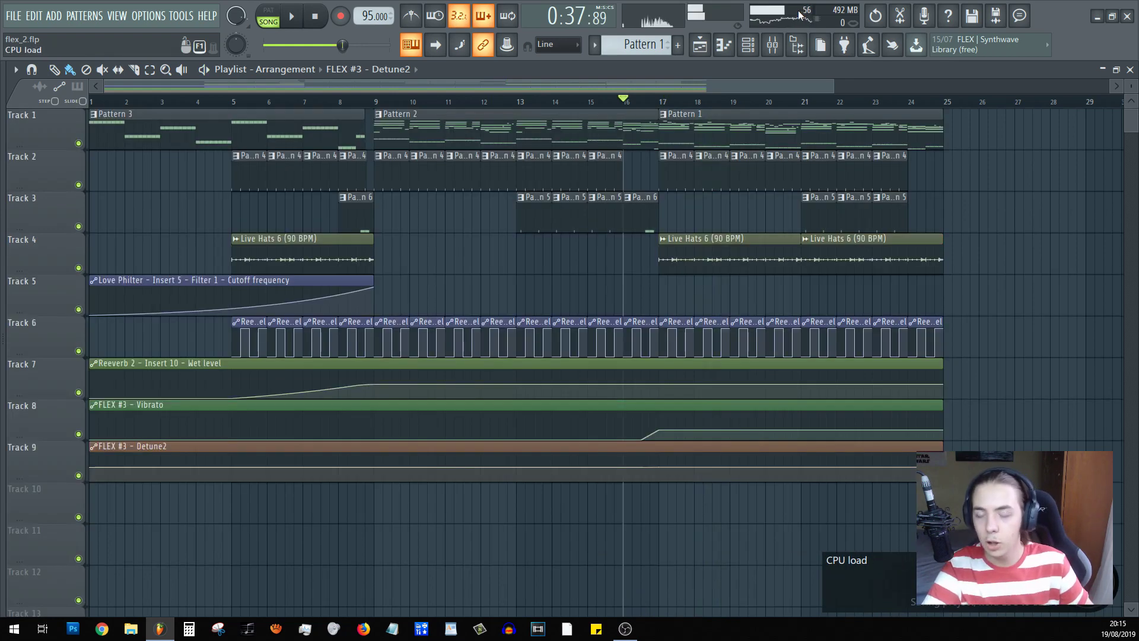
- Zoom out the playlist, bring up the mixer and Channel rack, and filter the rack to the Unsorted channels
{"action": "scroll", "coordinate": [583, 188], "scroll_direction": "down", "scroll_amount": 3}
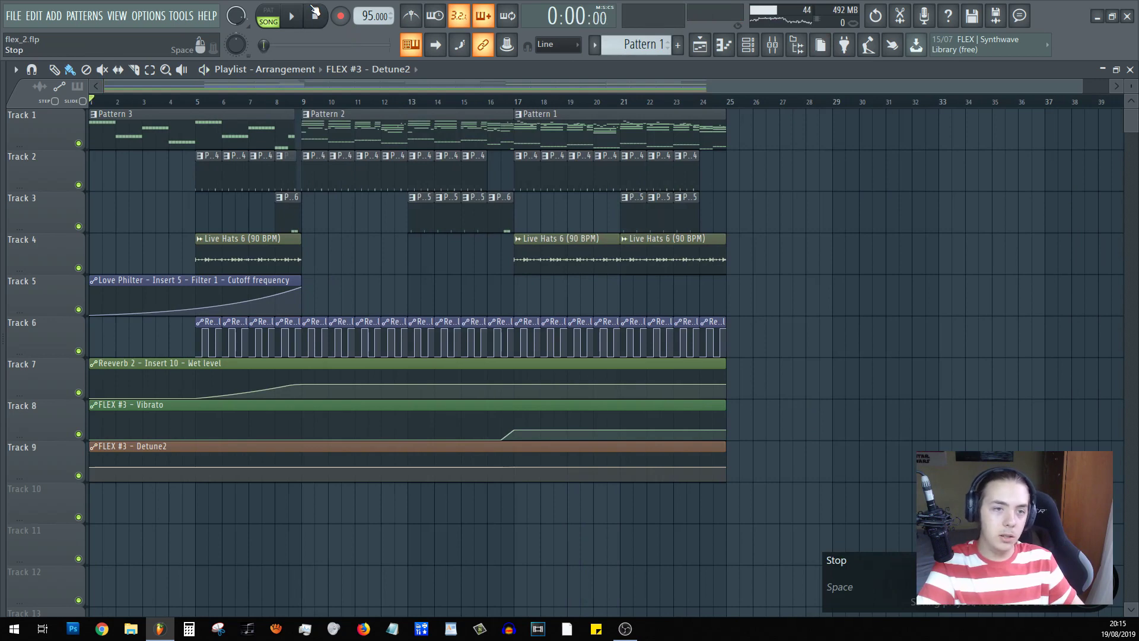
{"action": "left_click", "coordinate": [130, 11]}
{"action": "left_click", "coordinate": [131, 95]}
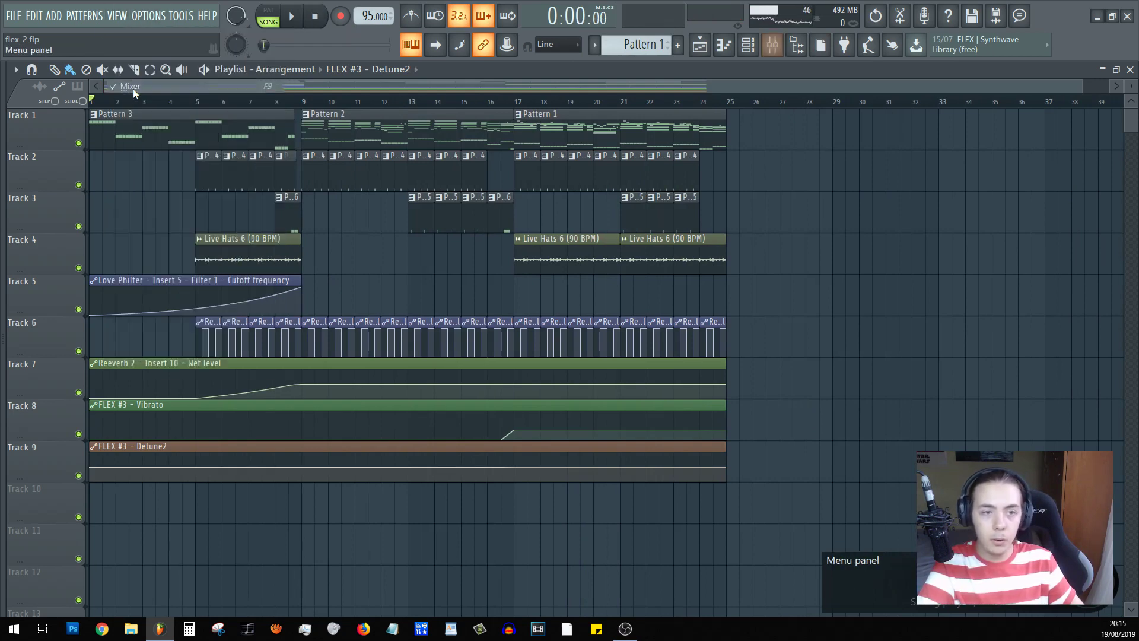
{"action": "left_click", "coordinate": [126, 16]}
{"action": "left_click", "coordinate": [136, 73]}
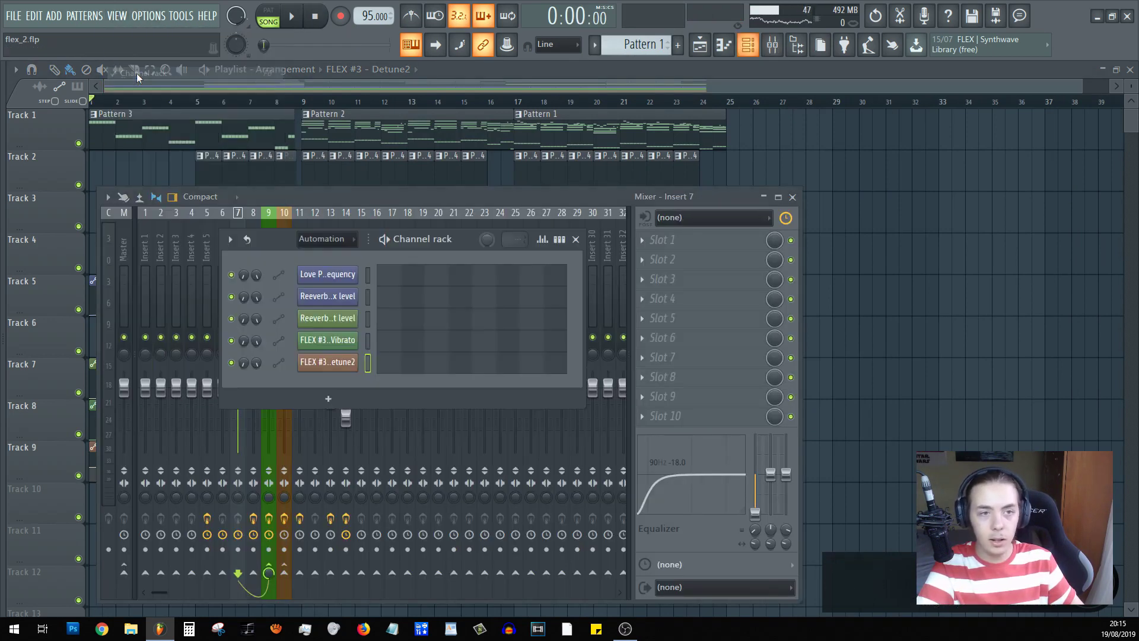
{"action": "left_click", "coordinate": [328, 239]}
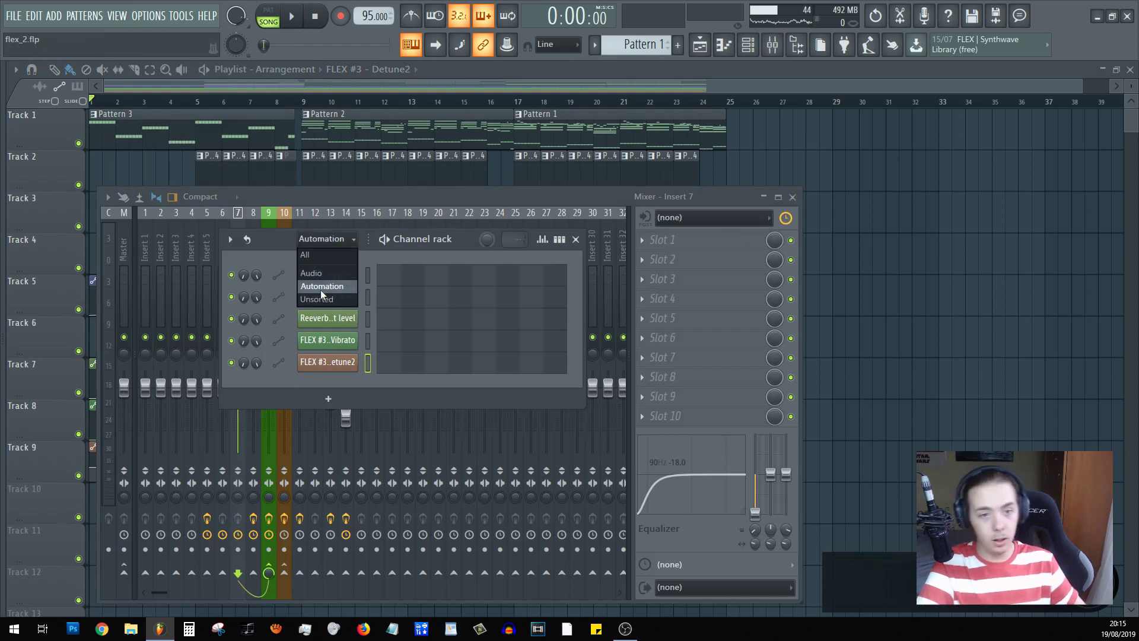
{"action": "left_click", "coordinate": [316, 298]}
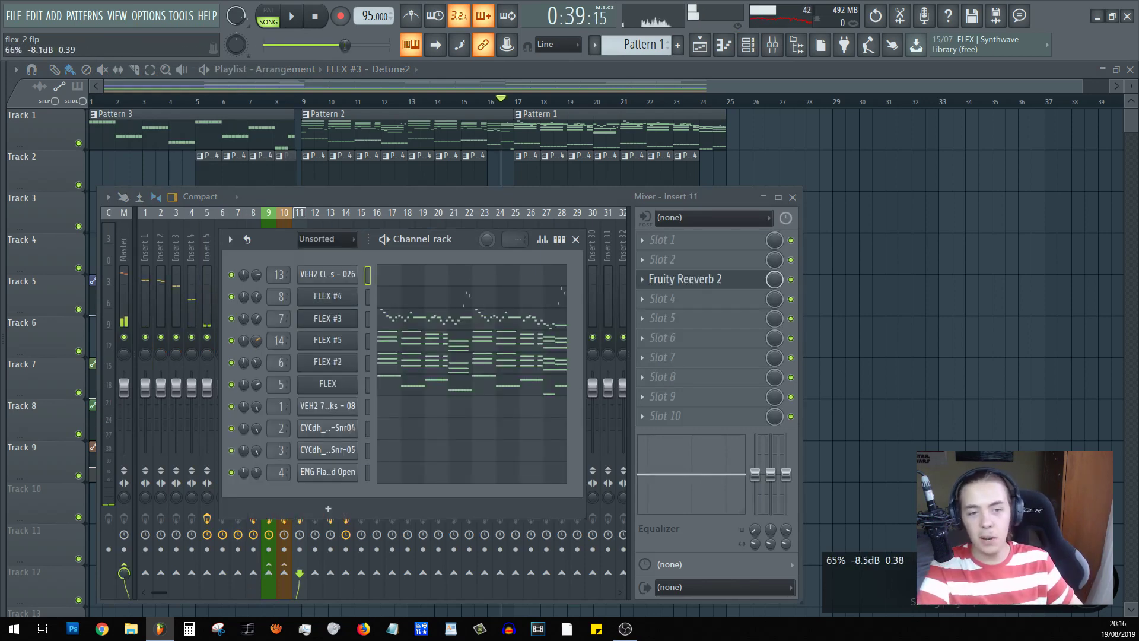